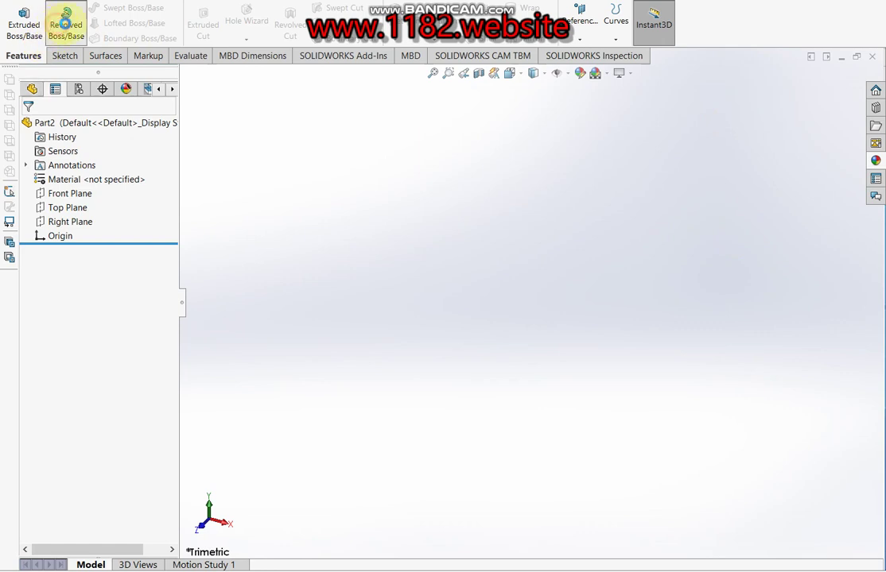
Start a Revolved Boss/Base feature in the new part.
click(65, 24)
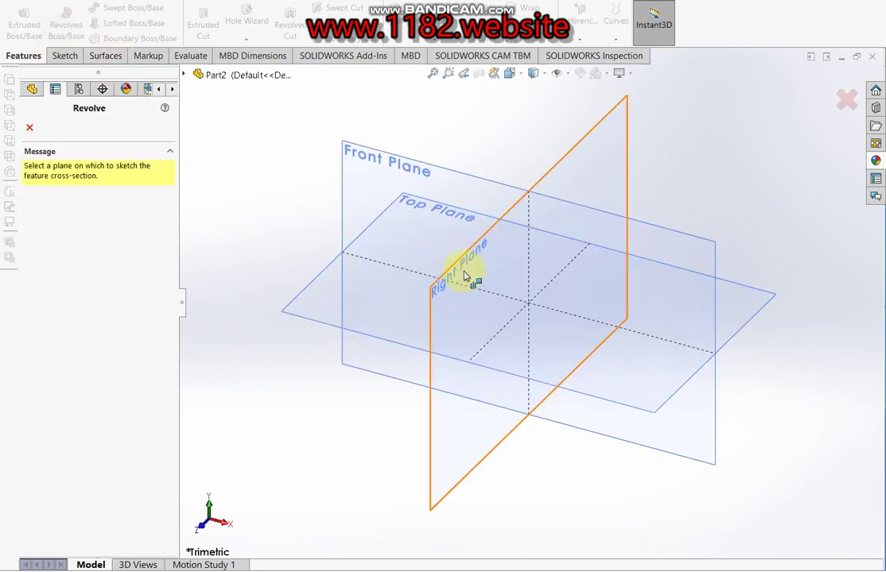
On the Right Plane, draw a horizontal axis centerline and a vertical centerline from the origin.
click(478, 274)
click(124, 7)
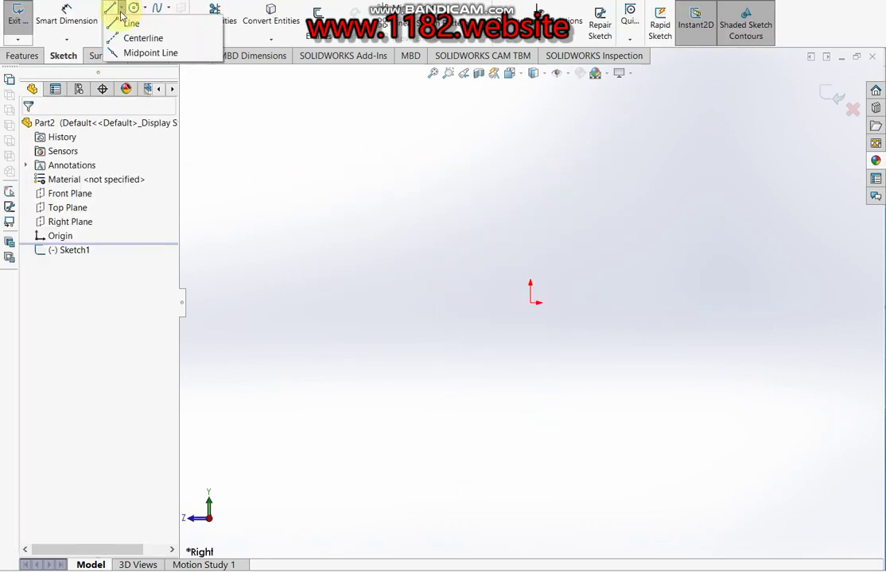
click(137, 36)
click(428, 303)
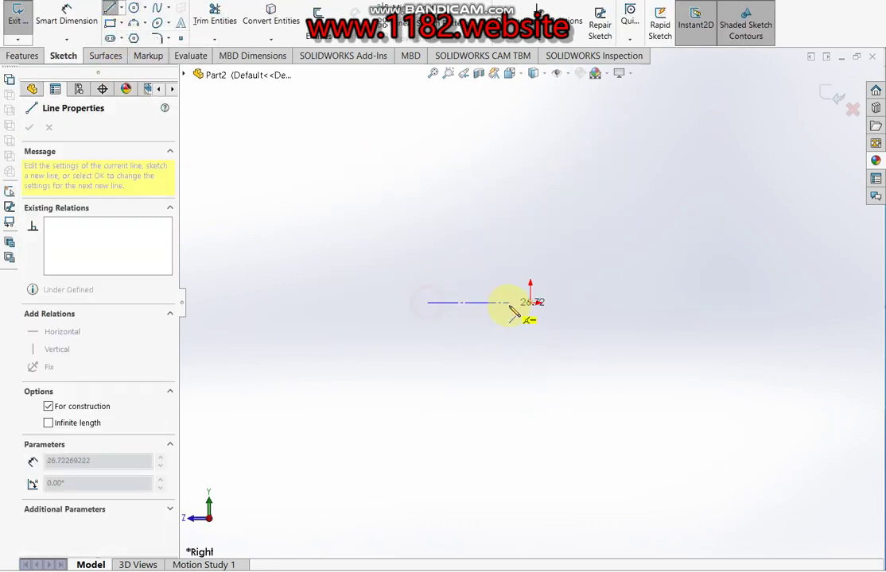
click(530, 302)
click(530, 150)
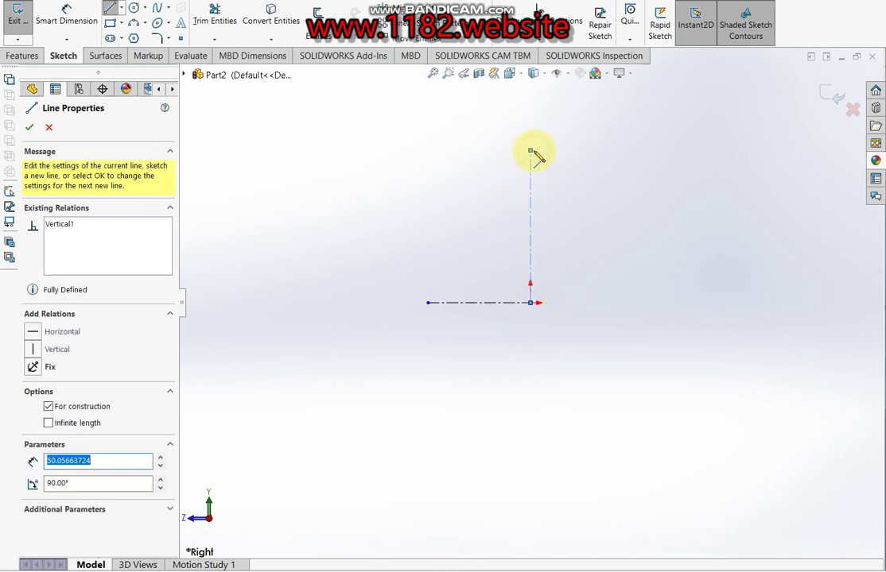
Draw the closed, stepped hub-and-flange line outline against the vertical centerline.
click(116, 11)
click(530, 232)
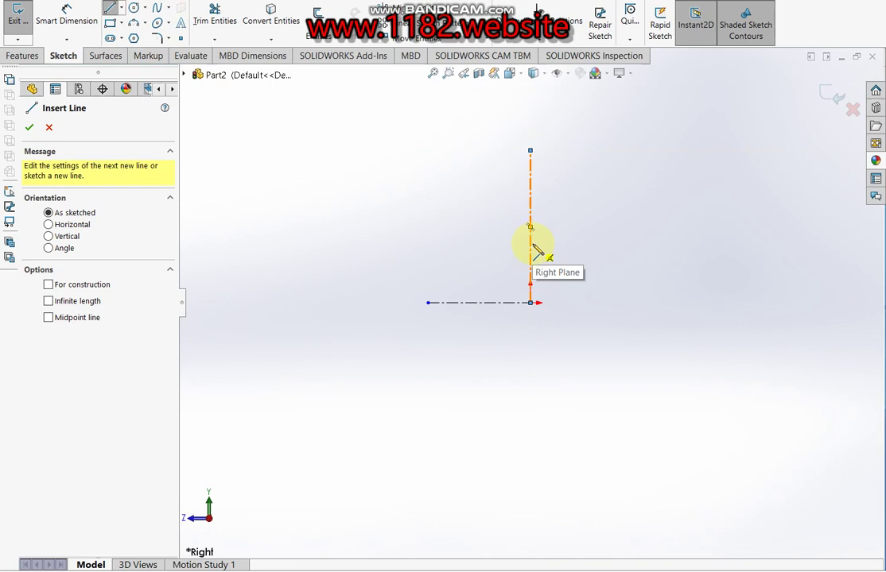
click(530, 244)
click(395, 245)
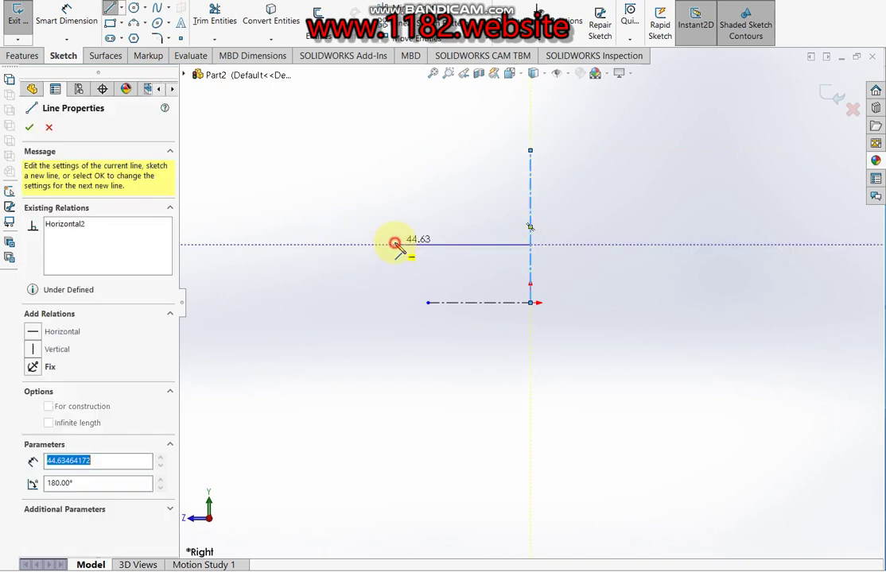
click(395, 223)
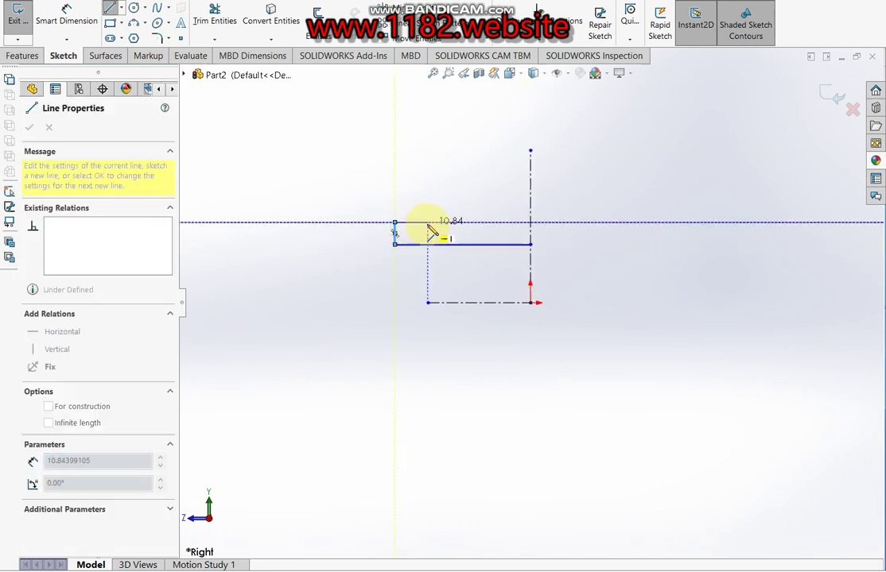
click(427, 223)
click(428, 166)
click(447, 166)
click(447, 212)
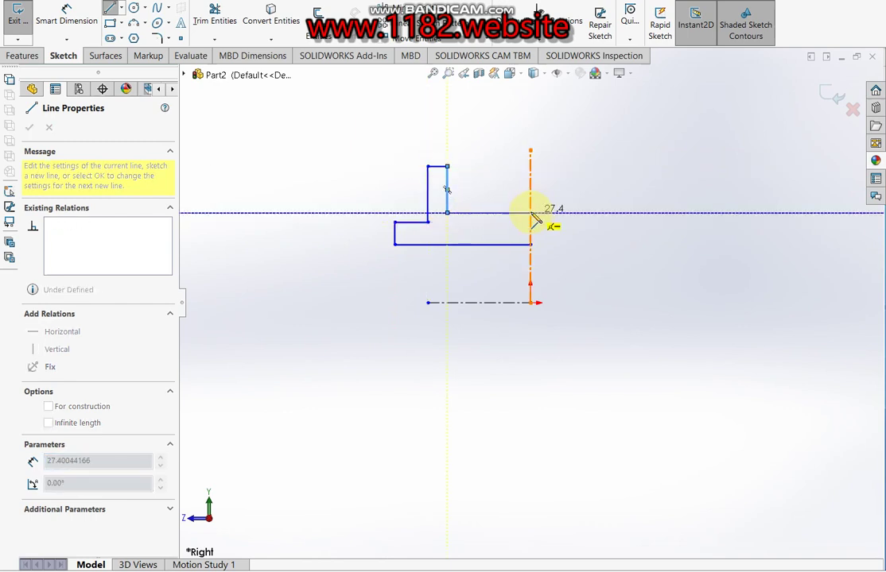
click(530, 213)
click(67, 14)
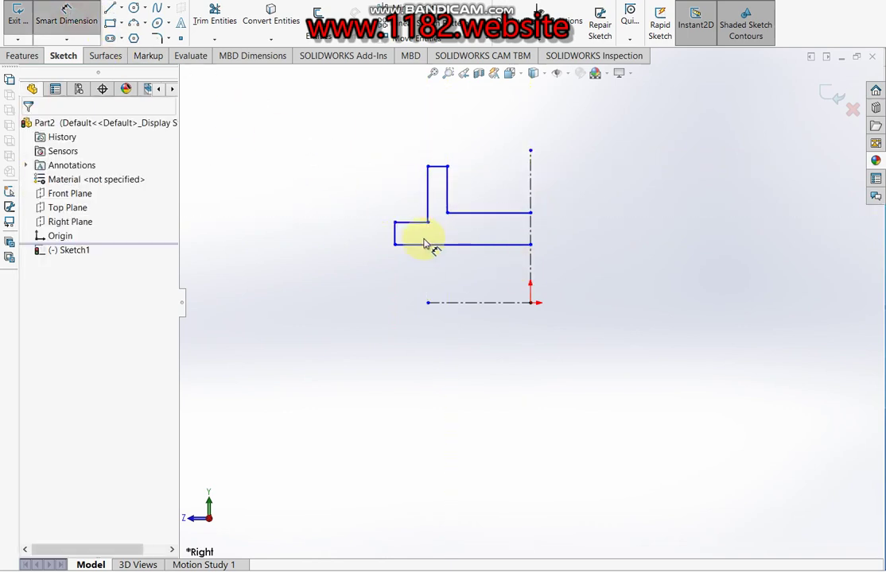
Dimension the hub length to 37 mm.
click(396, 237)
click(530, 245)
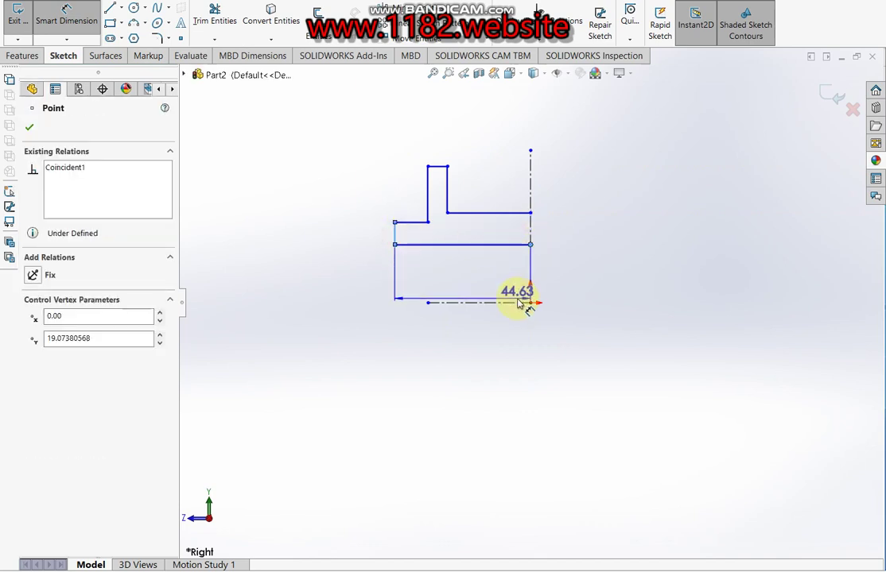
click(496, 367)
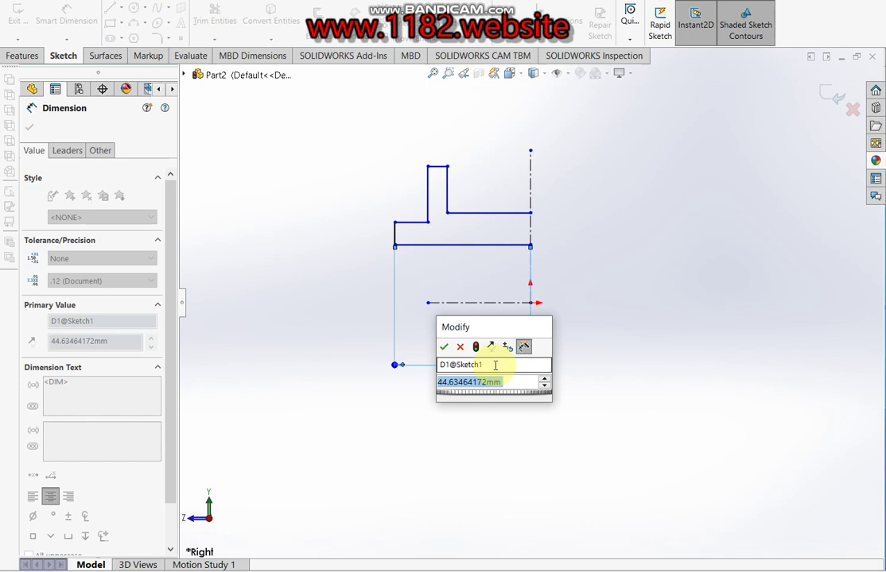
text(31+2+)
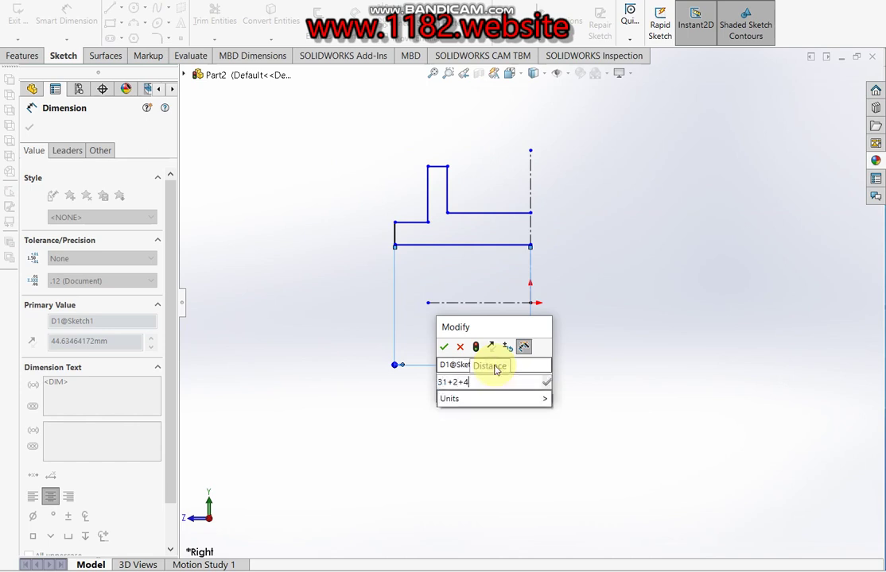
text(4)
key(Return)
Set the hub's bottom edge 9 mm and the step 11 mm from the axis.
scroll(477, 248, up, 2)
click(471, 249)
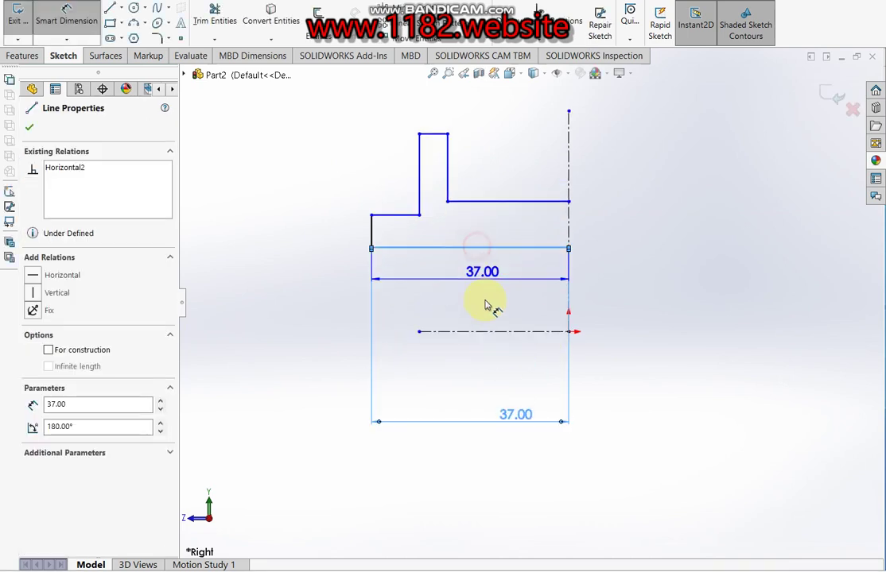
click(490, 331)
click(496, 310)
text(9)
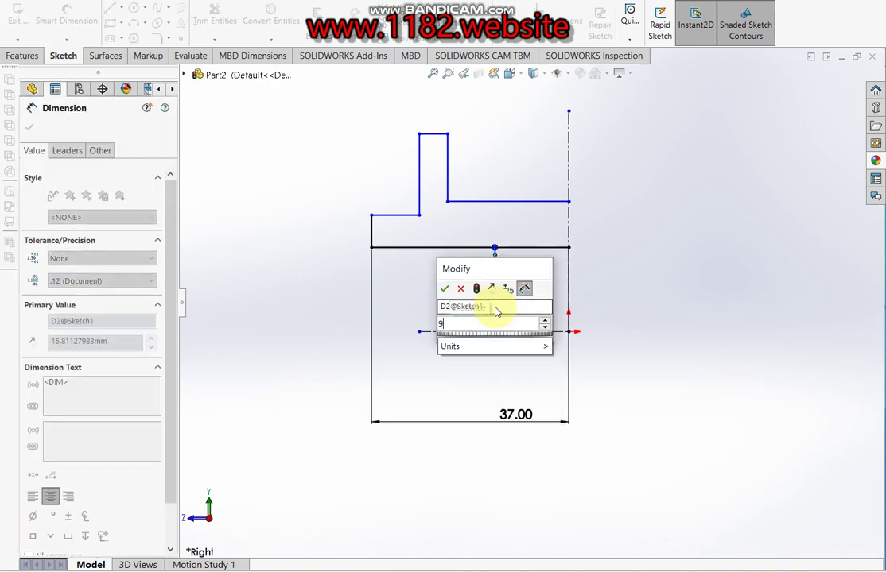
key(Return)
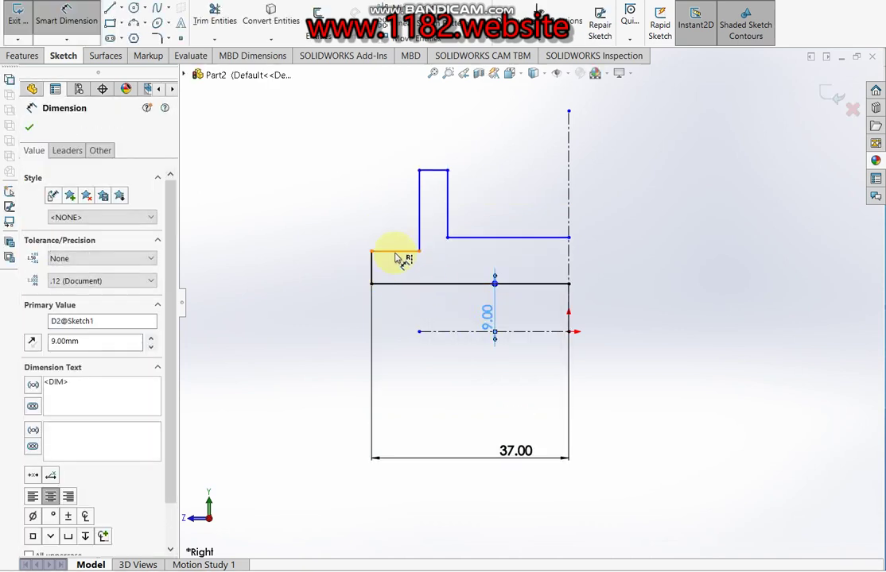
click(398, 254)
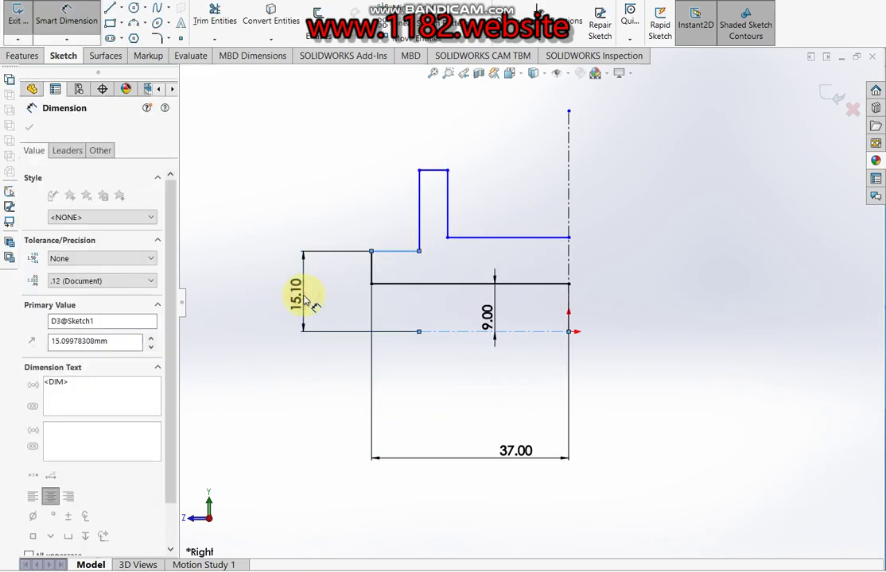
click(305, 298)
text(11)
key(Return)
Dimension the 5 mm gap between the hub edges and the 4 mm step width.
scroll(515, 259, down, 2)
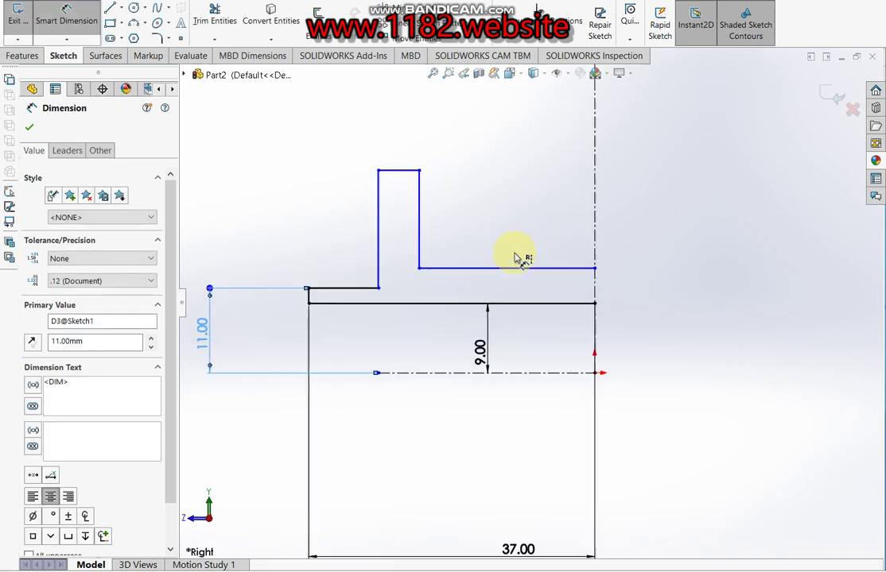
click(516, 270)
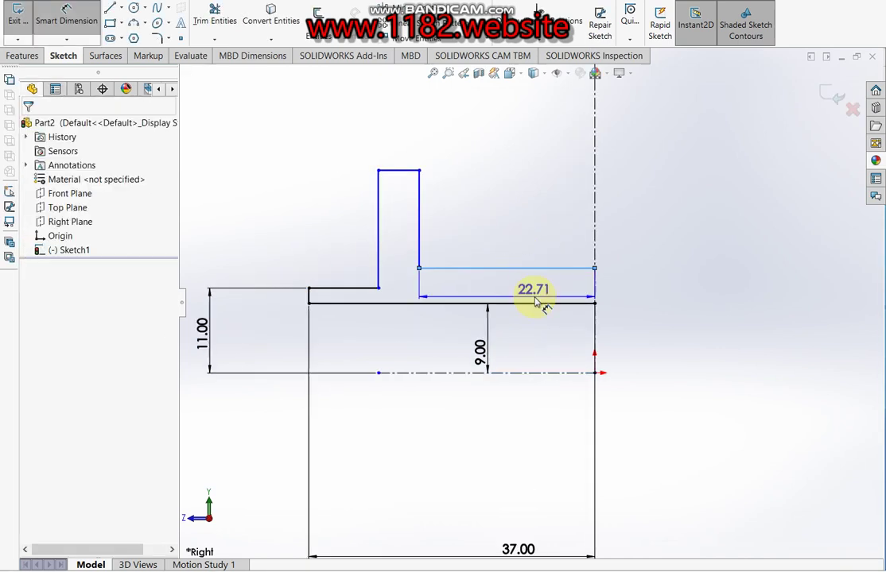
click(532, 303)
click(533, 293)
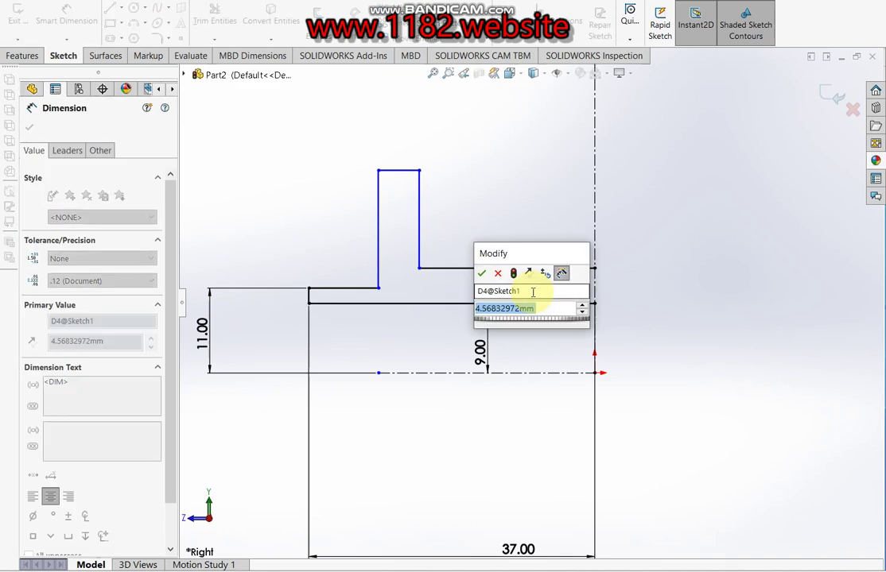
text(5)
key(Return)
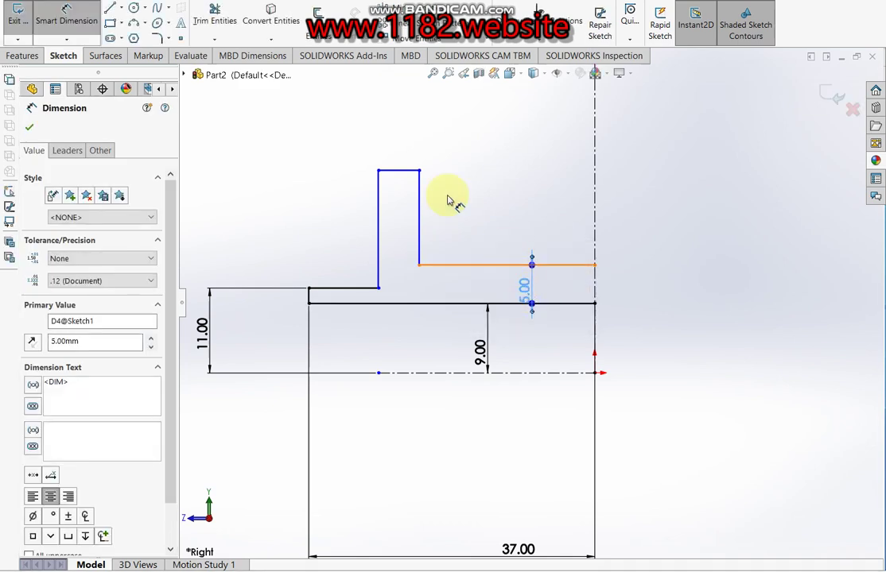
click(350, 294)
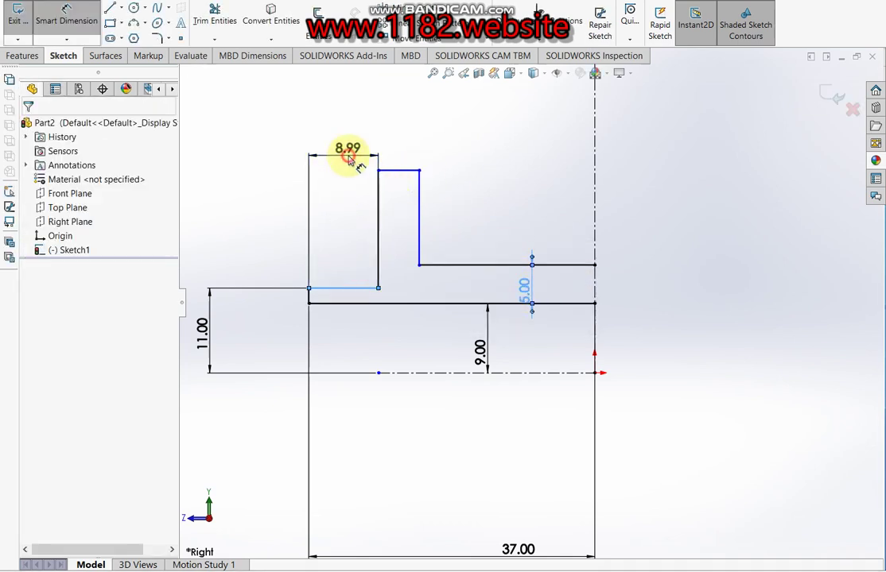
click(350, 156)
text(4)
key(Return)
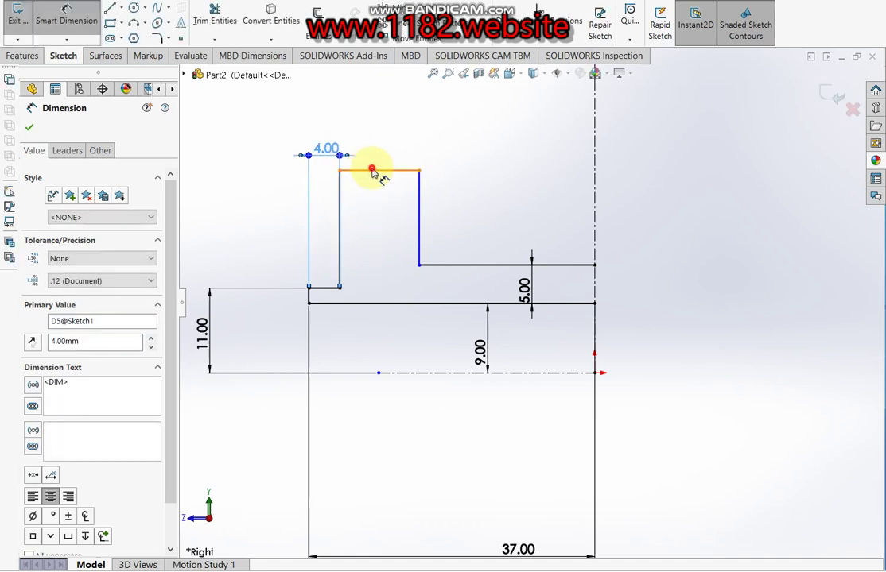
Set the flange thickness to 2 mm and its height above the axis to 22.5 mm.
click(372, 171)
click(373, 150)
text(2)
key(Return)
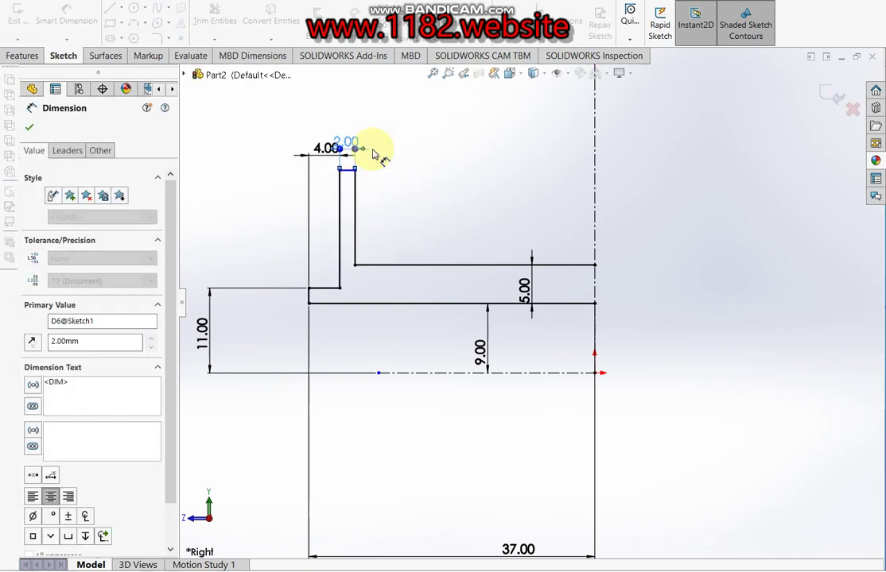
click(356, 173)
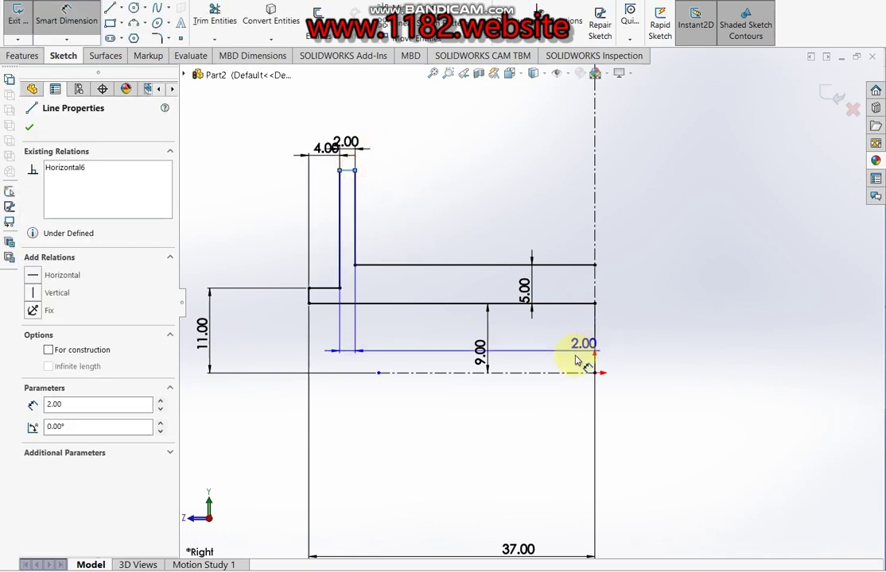
click(550, 371)
click(682, 326)
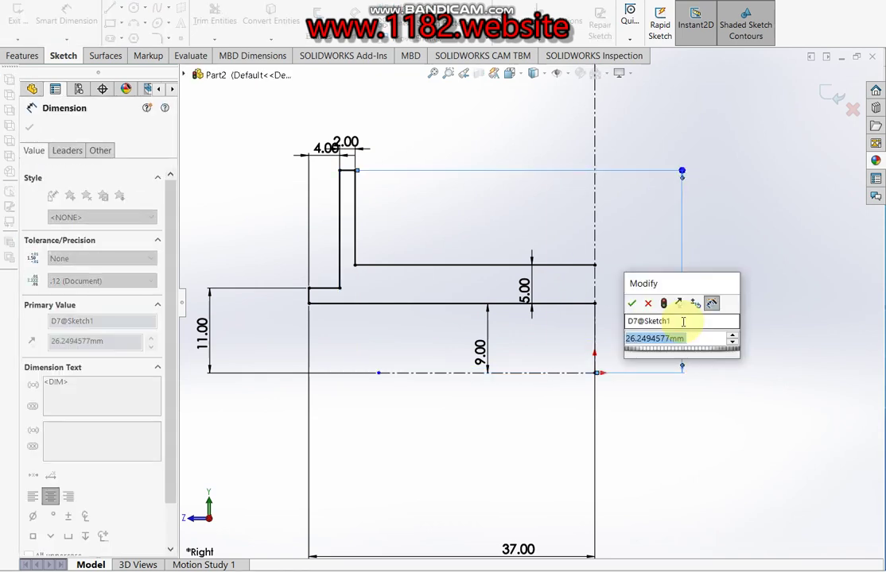
text(22.5)
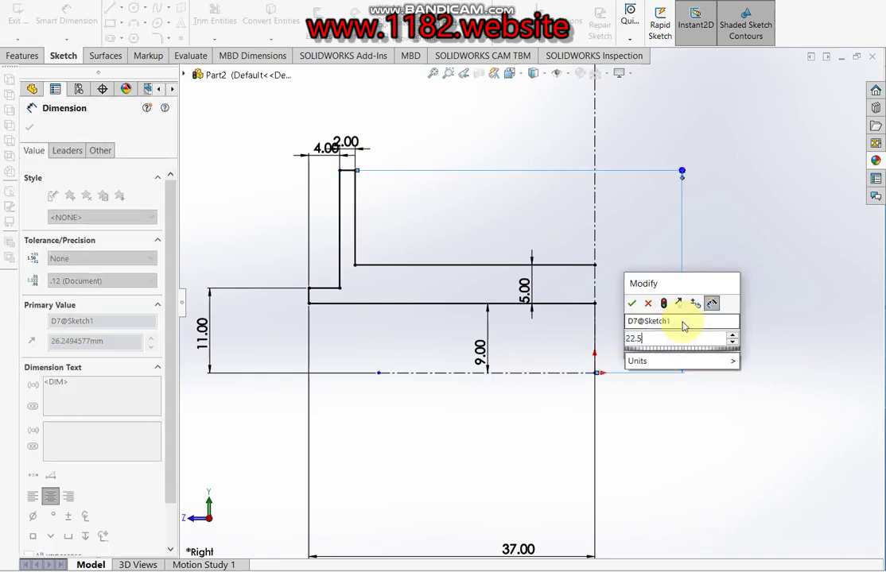
key(Return)
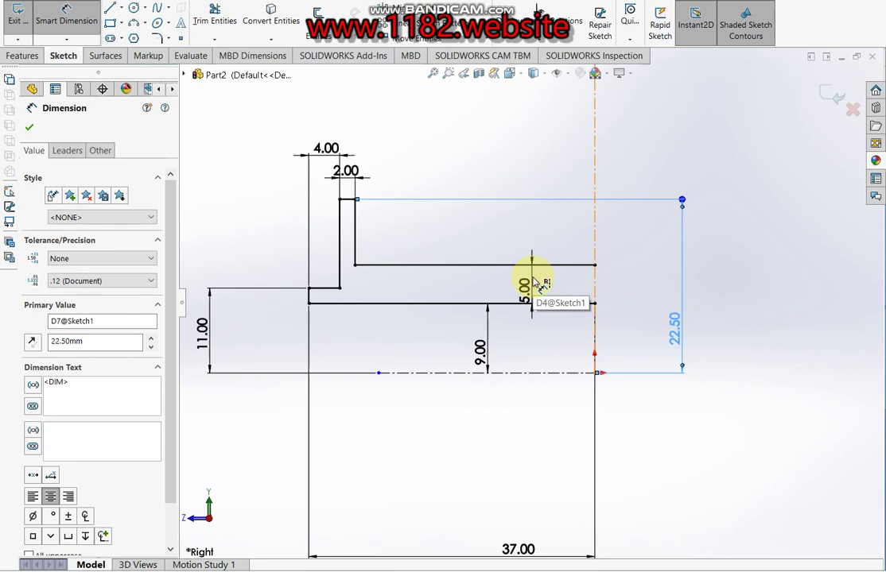
click(209, 122)
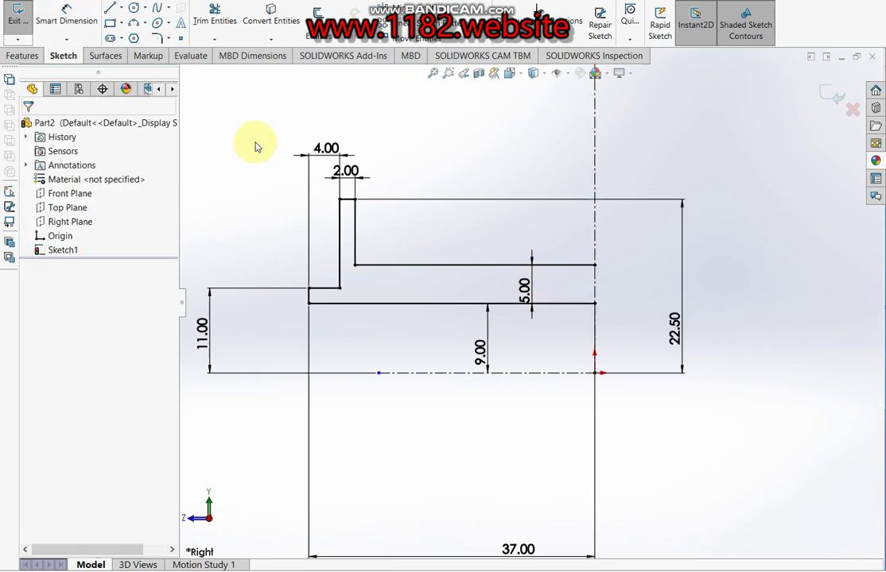
Mirror the upper hub profile across the vertical centerline.
drag(201, 102, 710, 442)
click(350, 24)
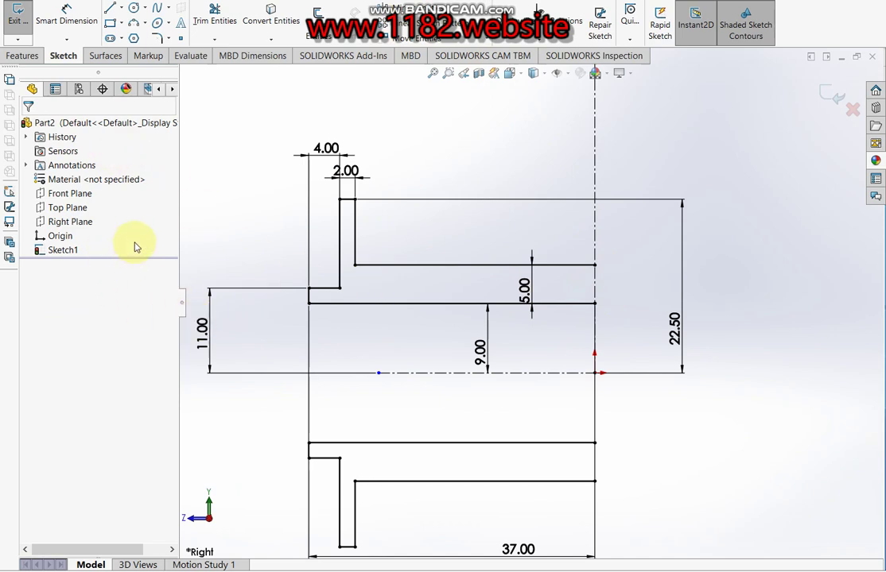
key(ctrl+z)
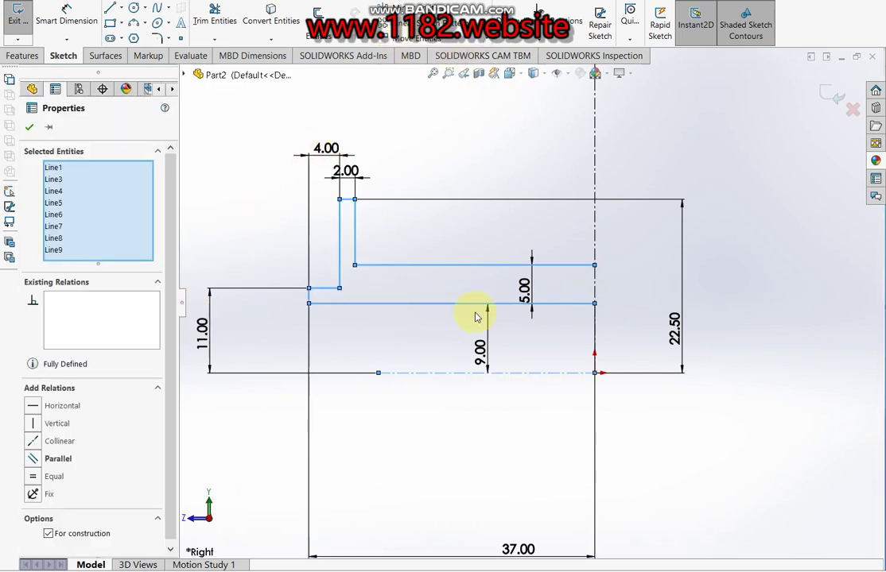
click(769, 430)
drag(194, 97, 639, 308)
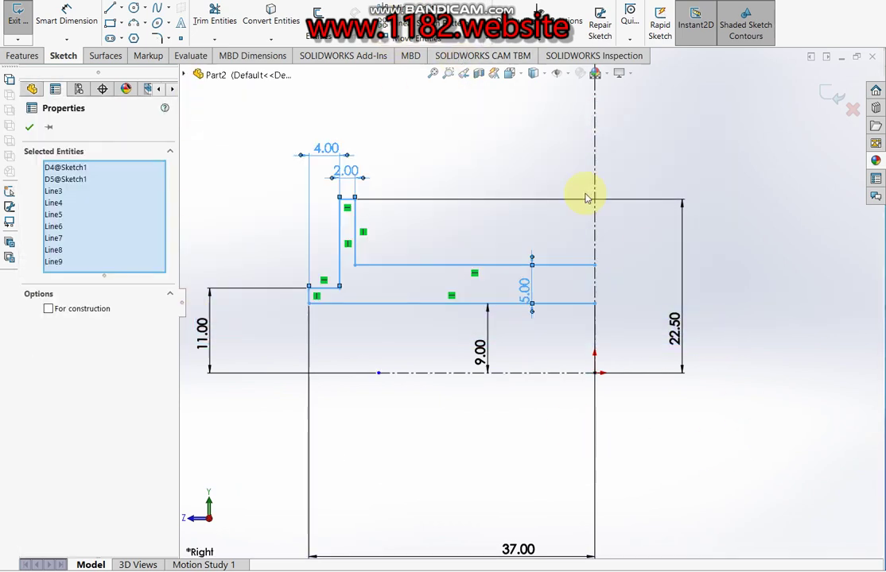
click(350, 25)
click(94, 366)
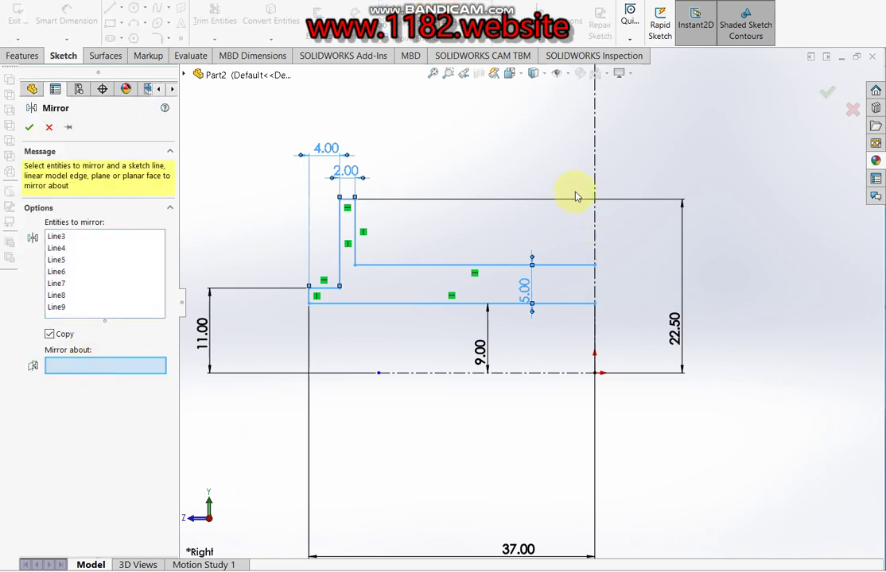
click(595, 185)
click(30, 128)
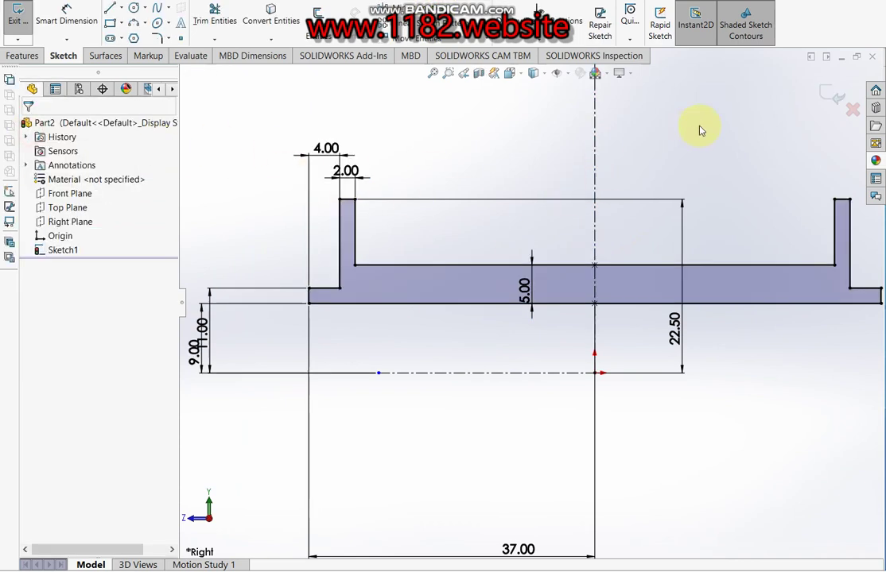
Revolve the sketch 360° about the horizontal centerline into a solid hub.
click(832, 93)
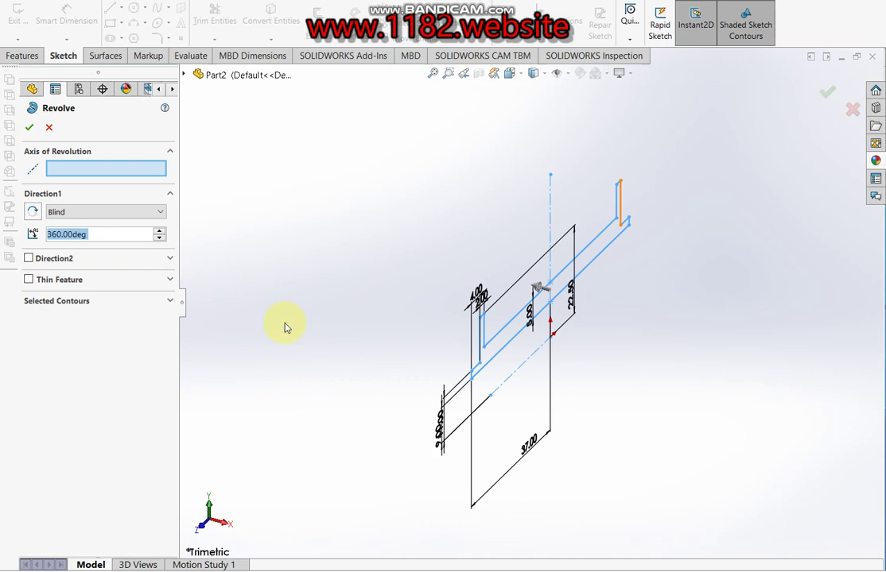
click(519, 379)
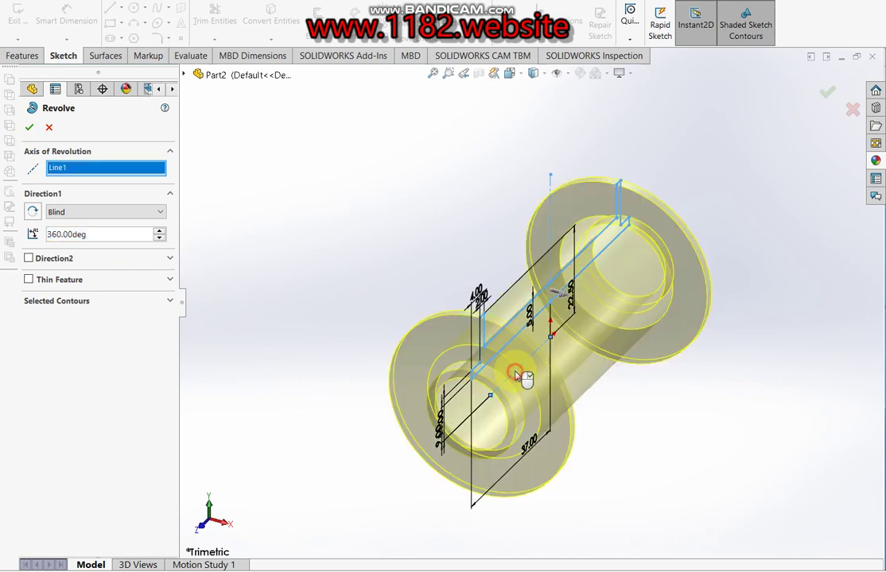
click(29, 128)
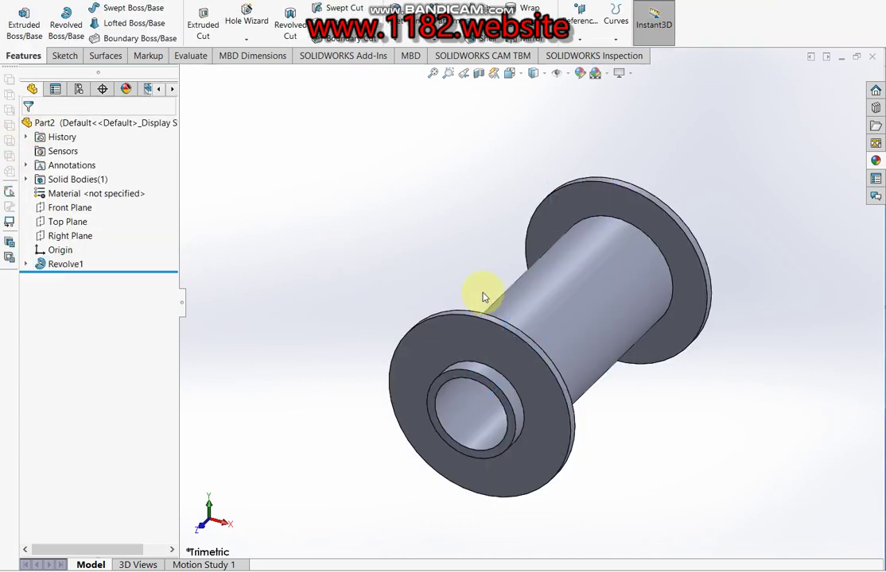
click(385, 29)
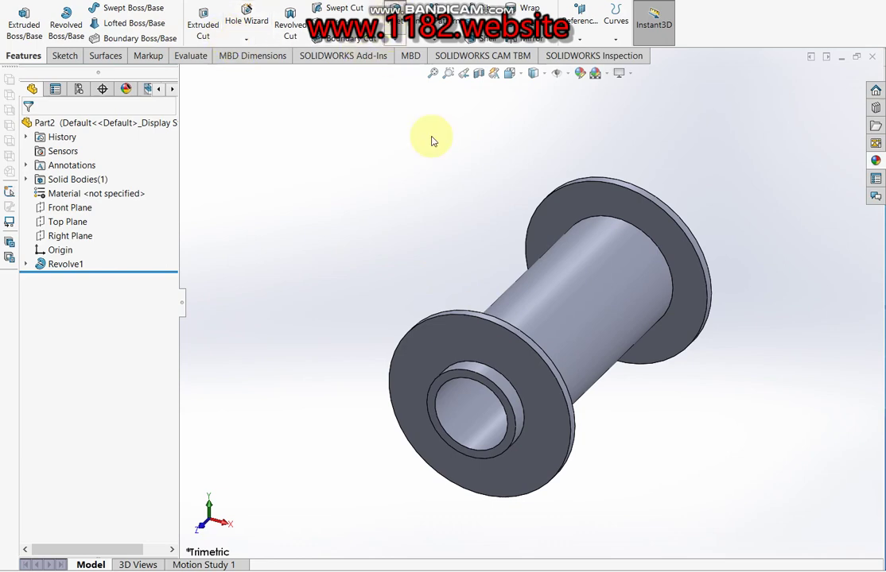
Set a 2 mm fillet radius and select the bore and boss-to-flange edges.
text(2)
key(Return)
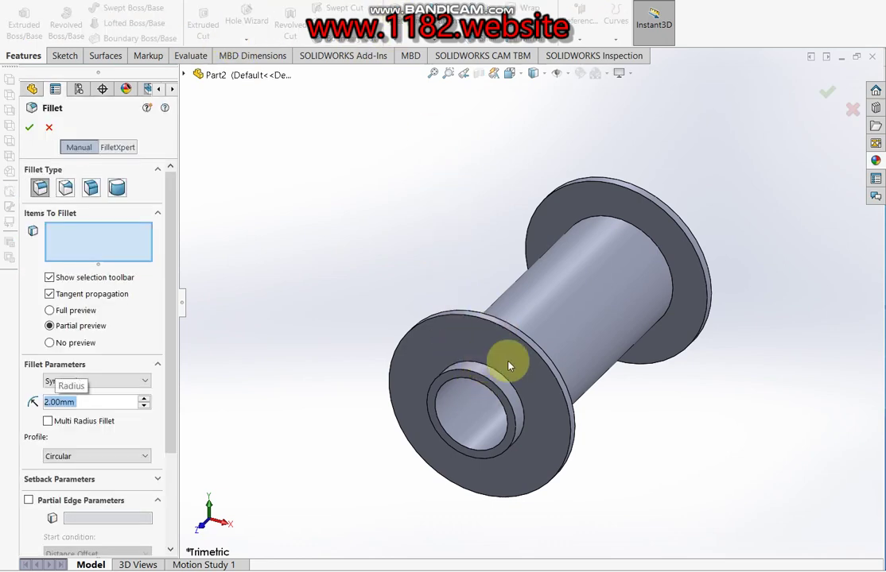
click(514, 398)
mouse_move(524, 385)
middle_down()
mouse_move(568, 376)
mouse_move(434, 434)
middle_up()
scroll(386, 381, down, 3)
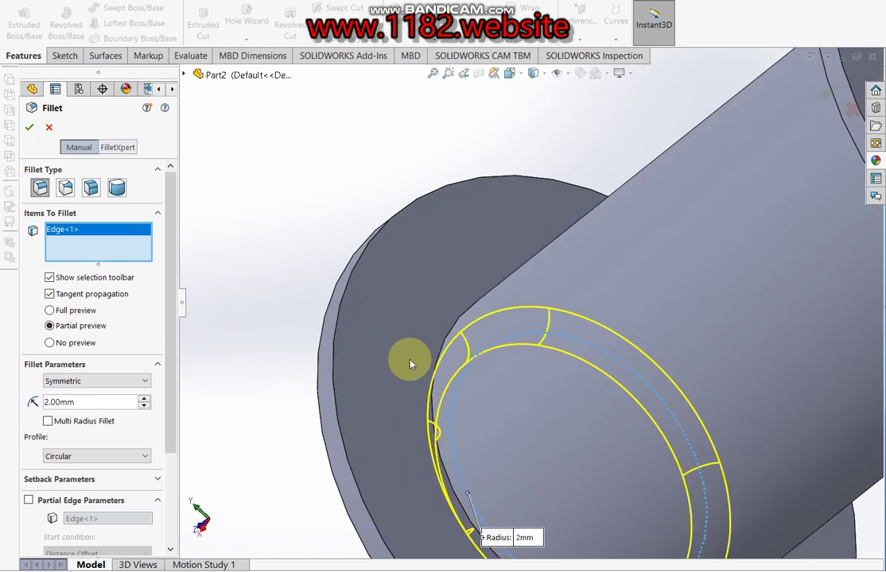
click(447, 342)
scroll(517, 318, up, 5)
scroll(595, 297, down, 5)
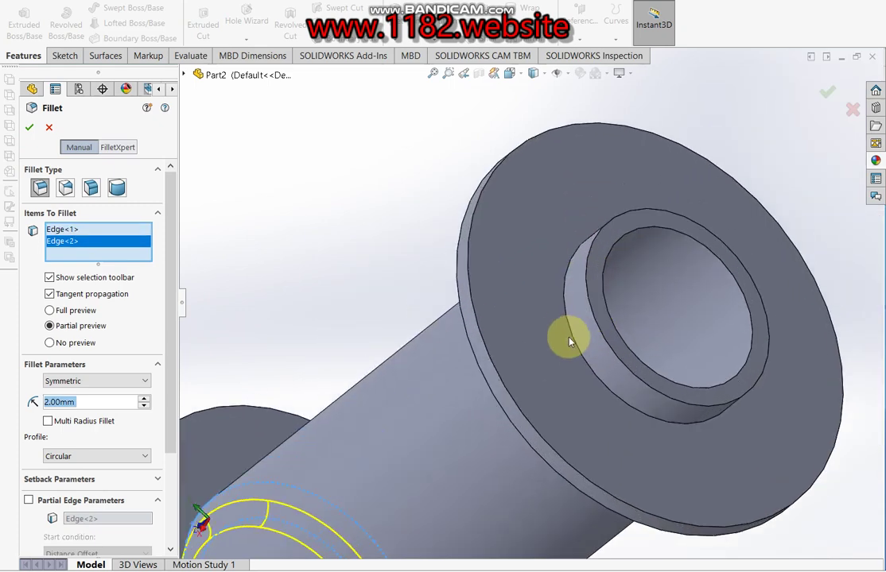
click(566, 374)
Remove the stray face, add the fourth bore-to-flange edge, and apply the fillet.
mouse_move(564, 380)
middle_down()
mouse_move(668, 332)
mouse_move(522, 337)
middle_up()
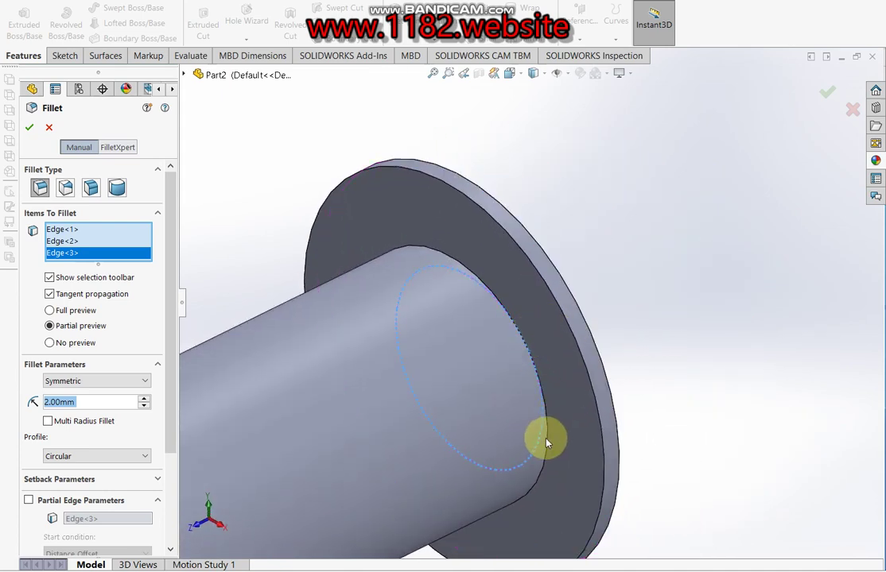
click(551, 442)
right_click(68, 267)
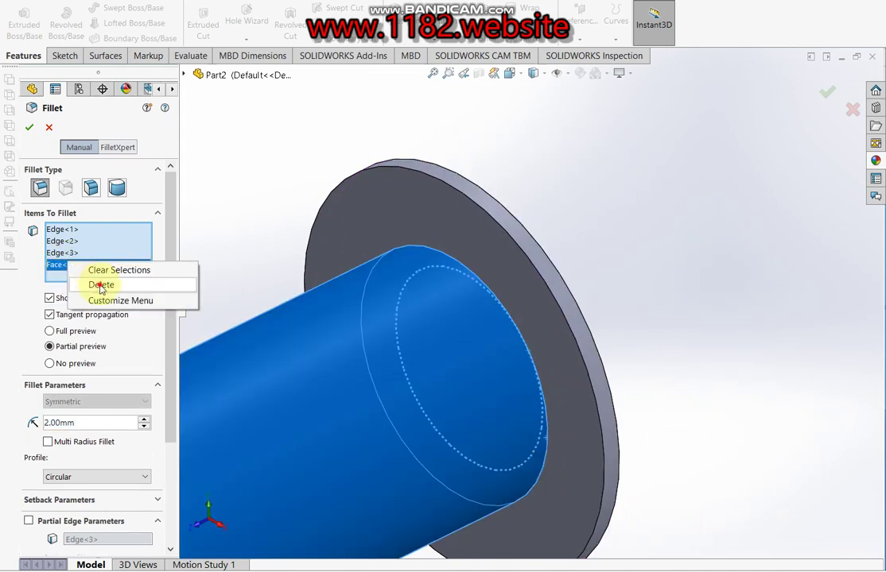
click(99, 286)
click(546, 416)
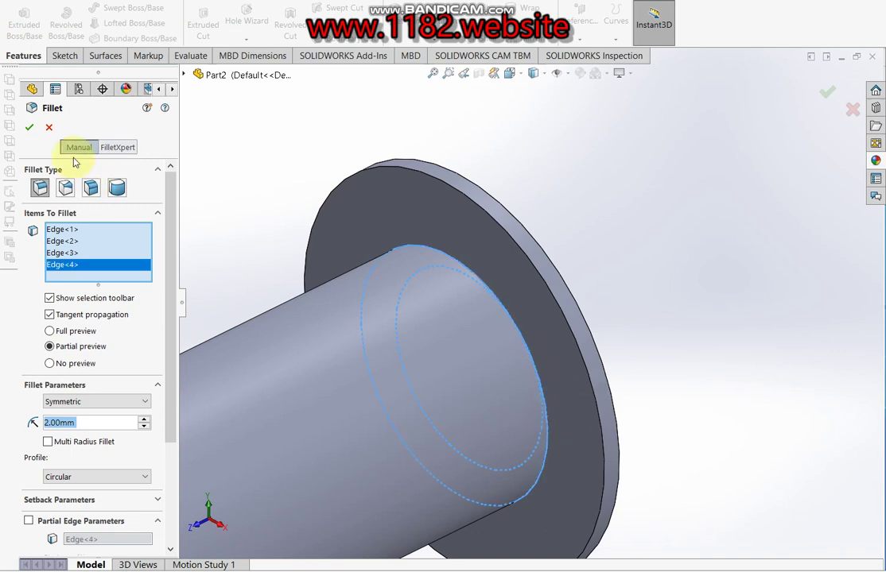
click(30, 131)
scroll(484, 307, up, 5)
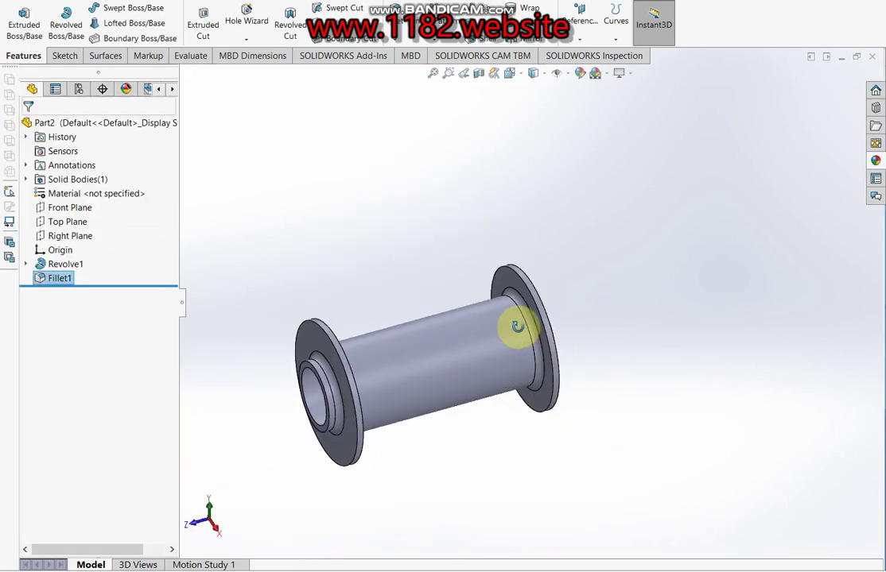
Start a sketch on the Front Plane and draw a small circle above the bore.
click(87, 236)
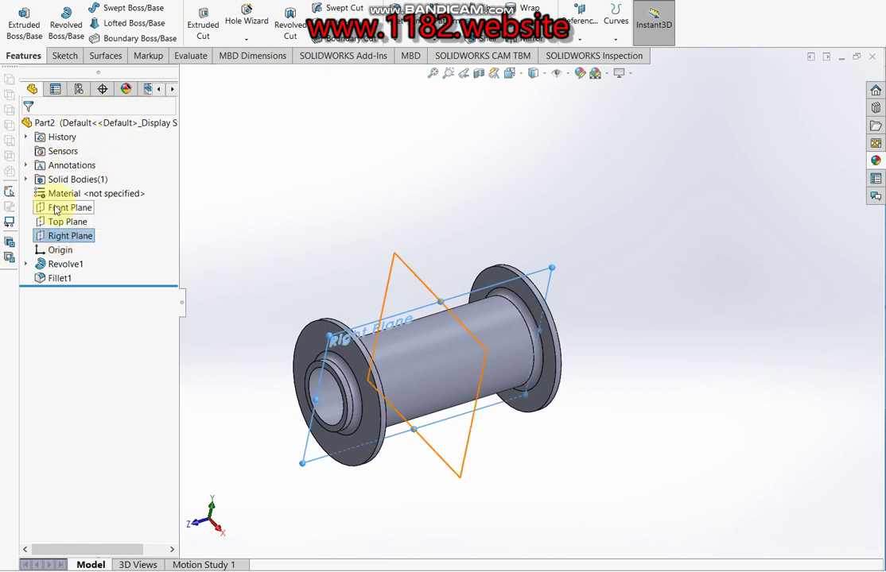
click(55, 209)
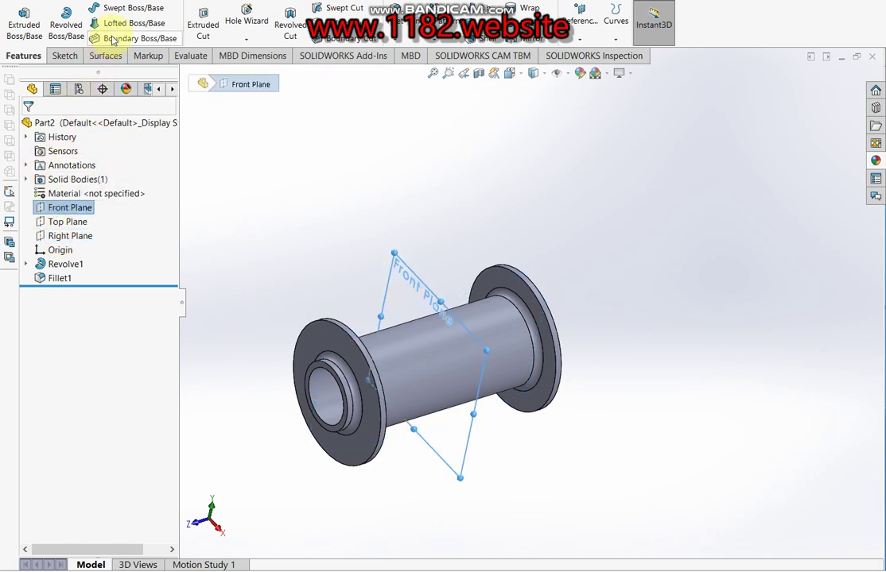
click(205, 22)
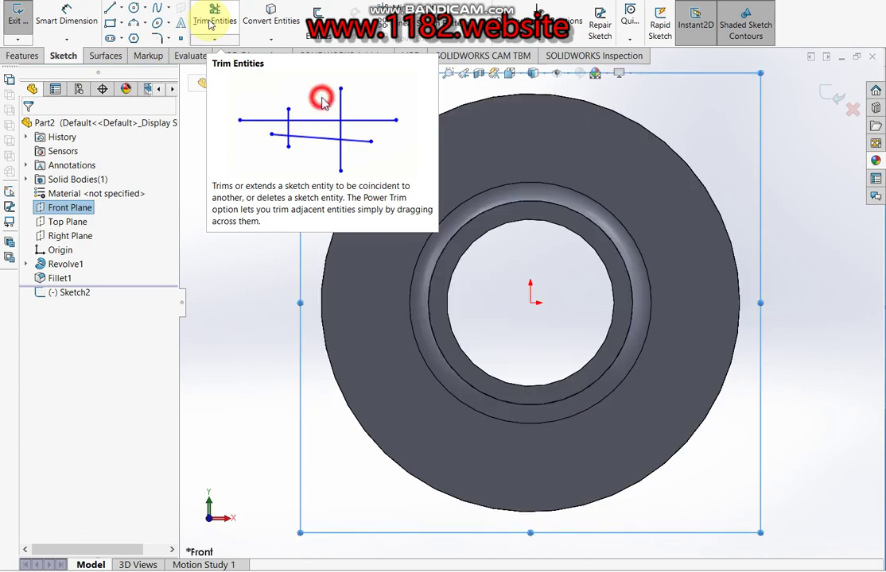
click(134, 8)
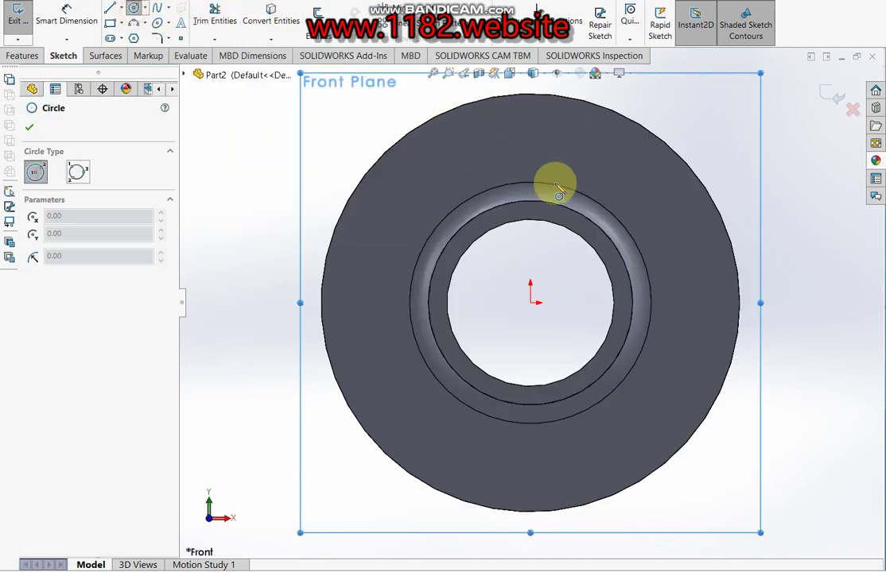
click(530, 135)
click(541, 147)
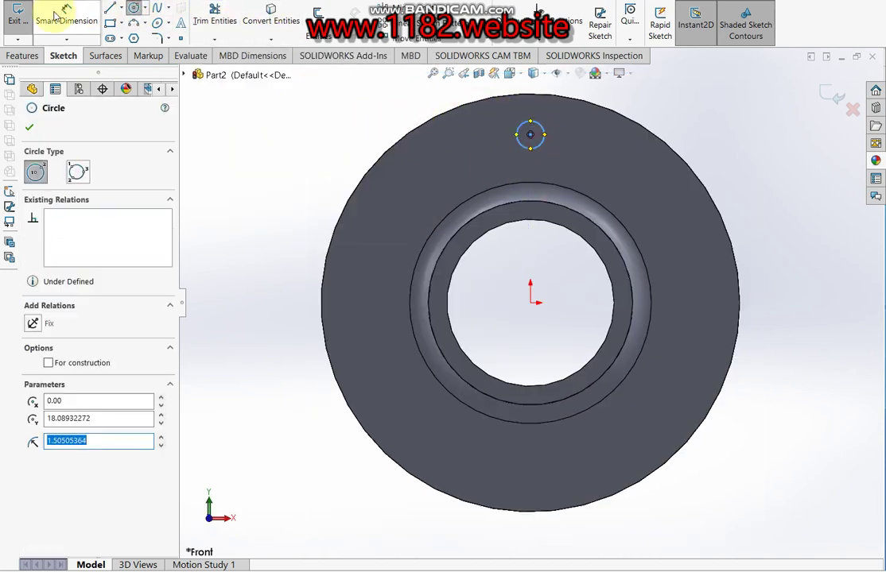
Dimension the circle to a 2 mm diameter, discarding the redundant duplicate dimension.
click(67, 16)
click(534, 129)
click(656, 94)
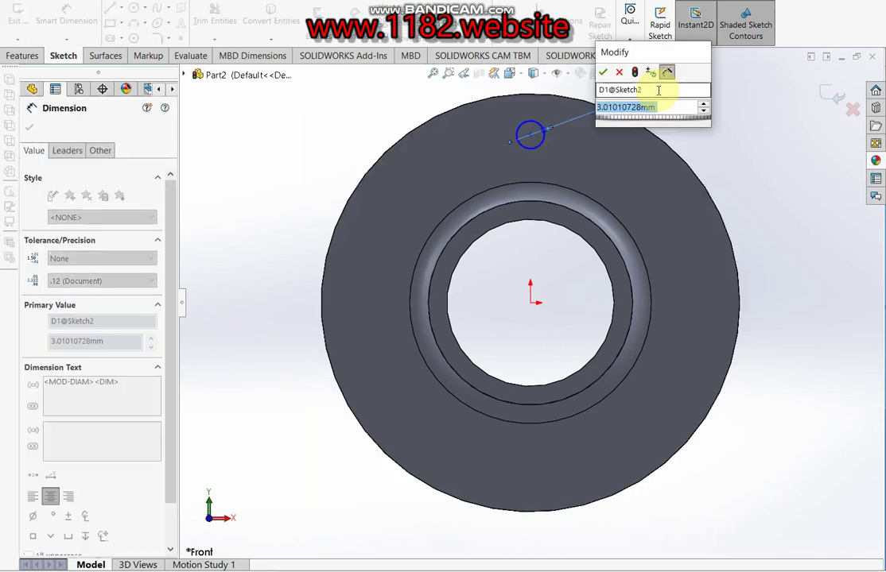
text(2)
key(Return)
click(533, 146)
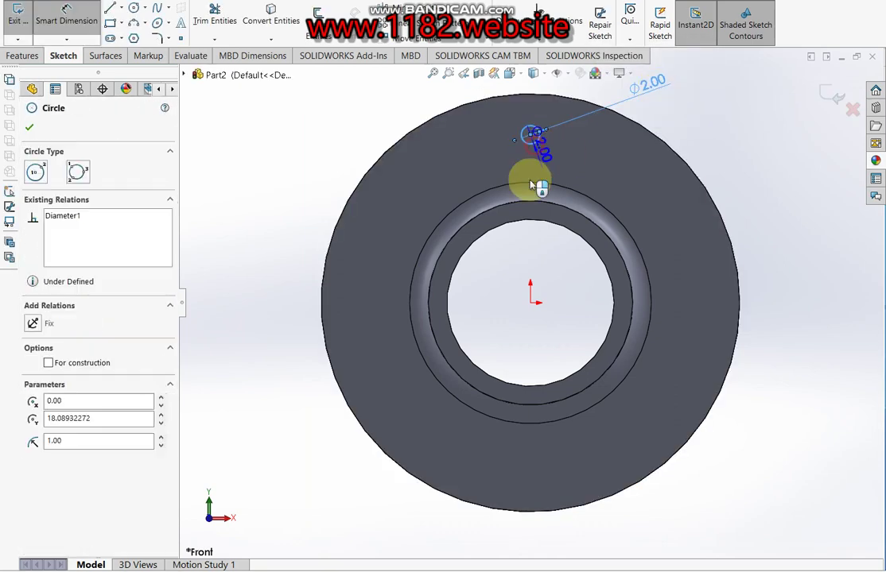
click(532, 303)
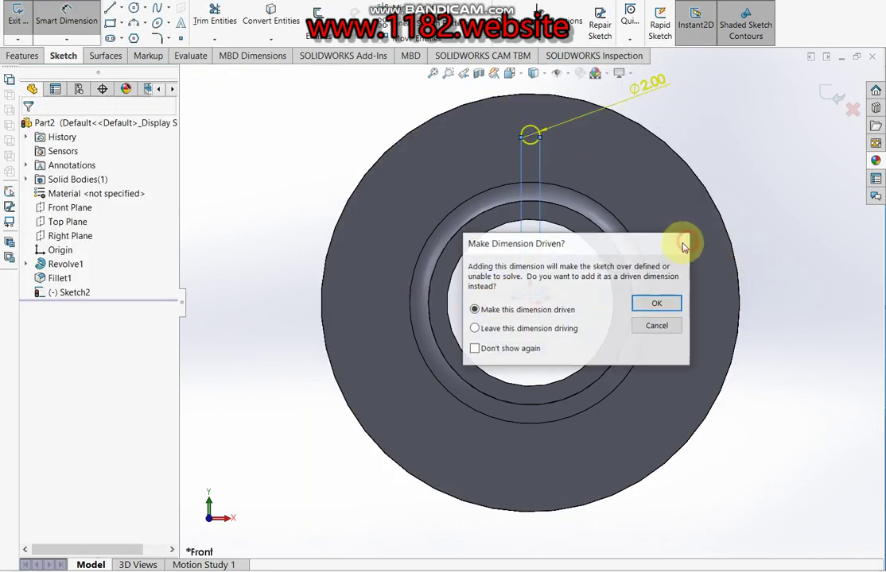
click(657, 326)
click(531, 304)
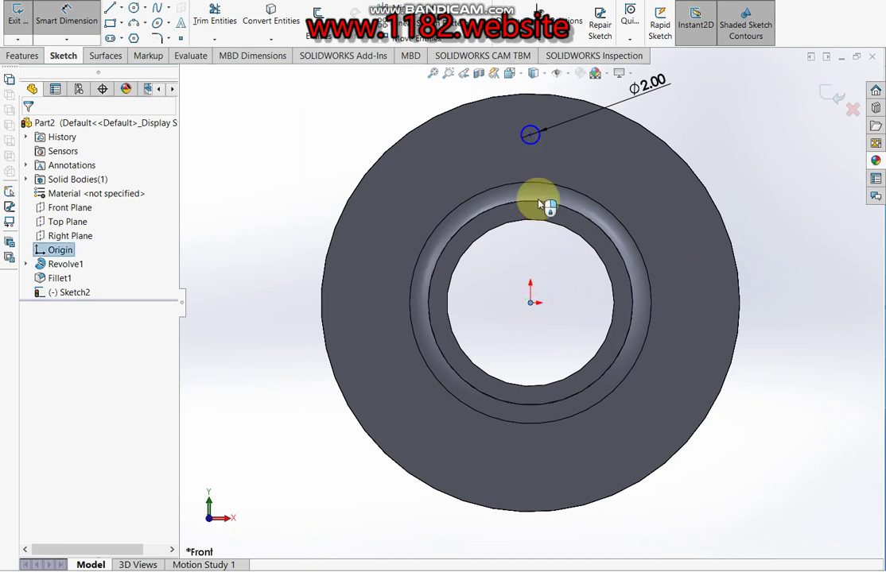
Dimension the hole centre 20 mm above the origin.
click(530, 136)
click(322, 166)
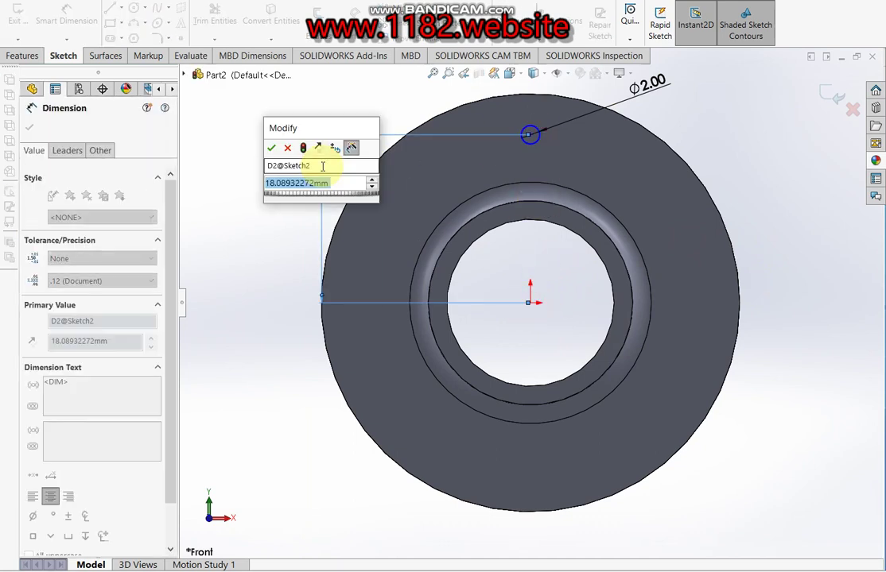
text(20)
key(Return)
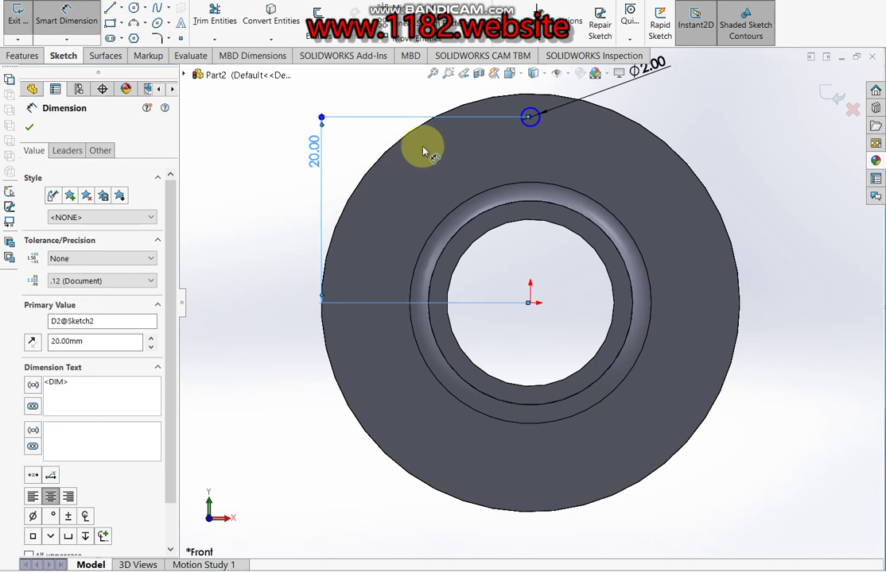
key(Escape)
Add a Vertical relation between the origin and the hole centre.
click(531, 305)
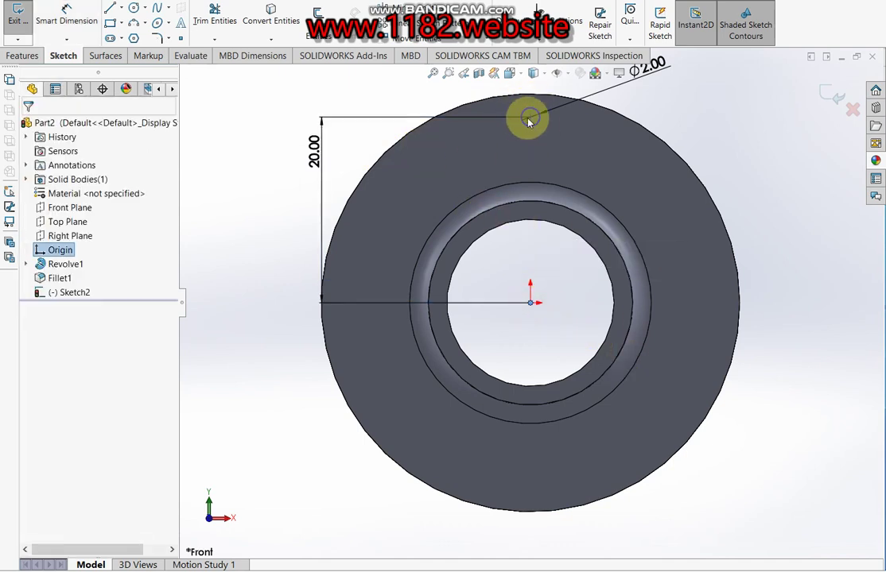
ctrl+click(529, 117)
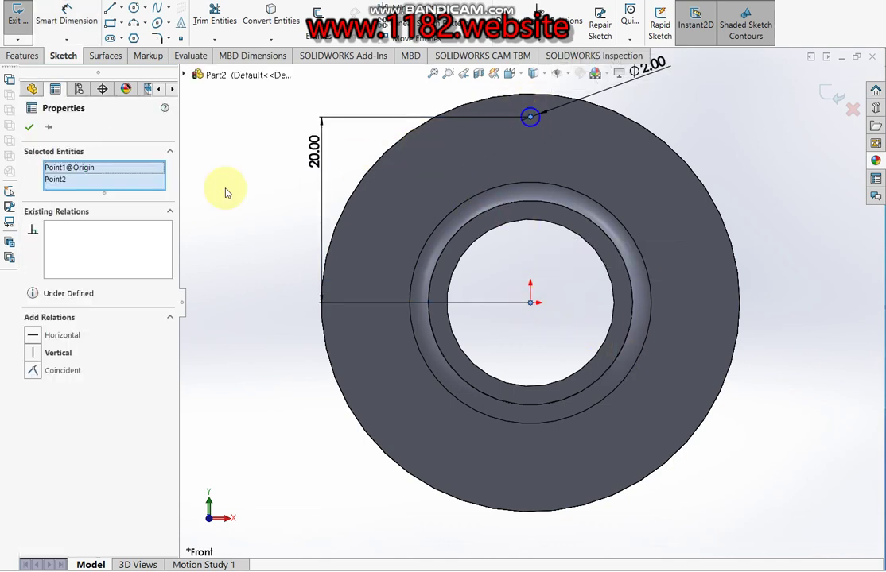
click(34, 354)
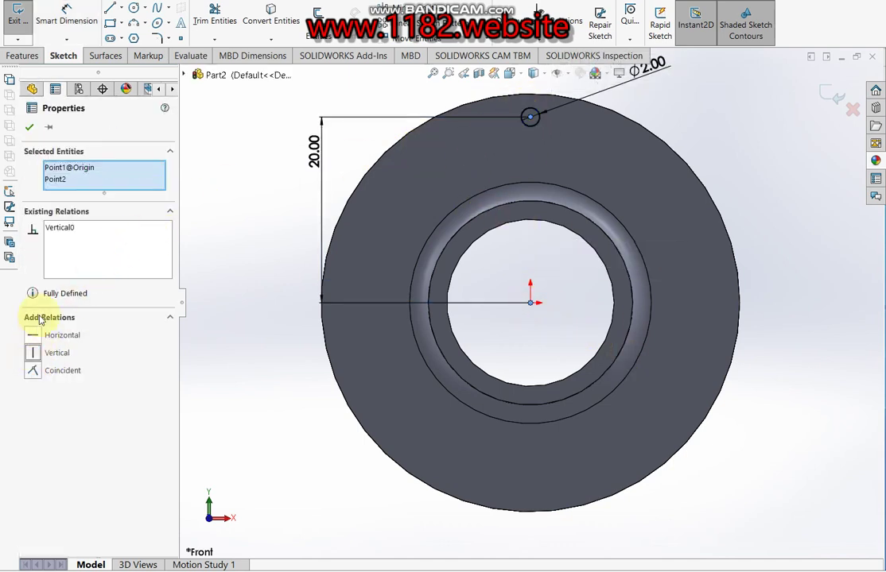
click(29, 128)
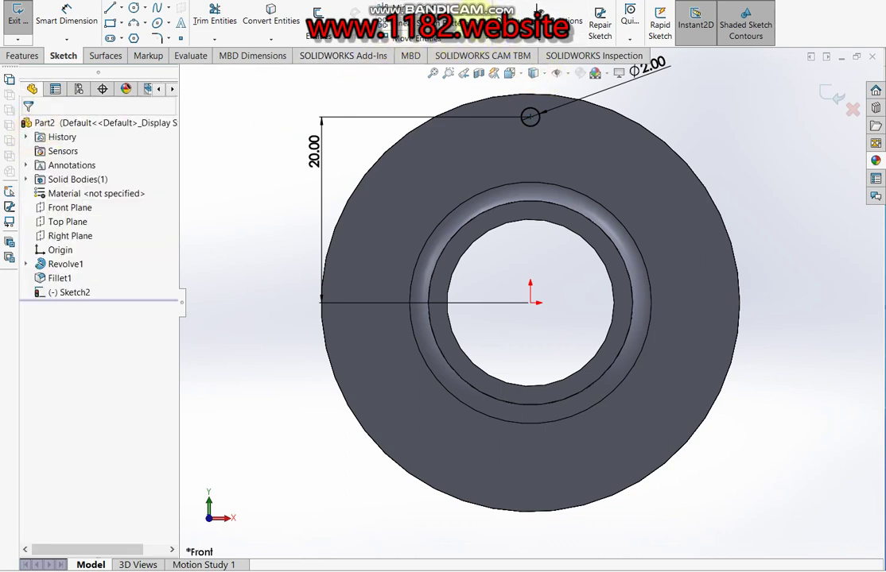
click(435, 37)
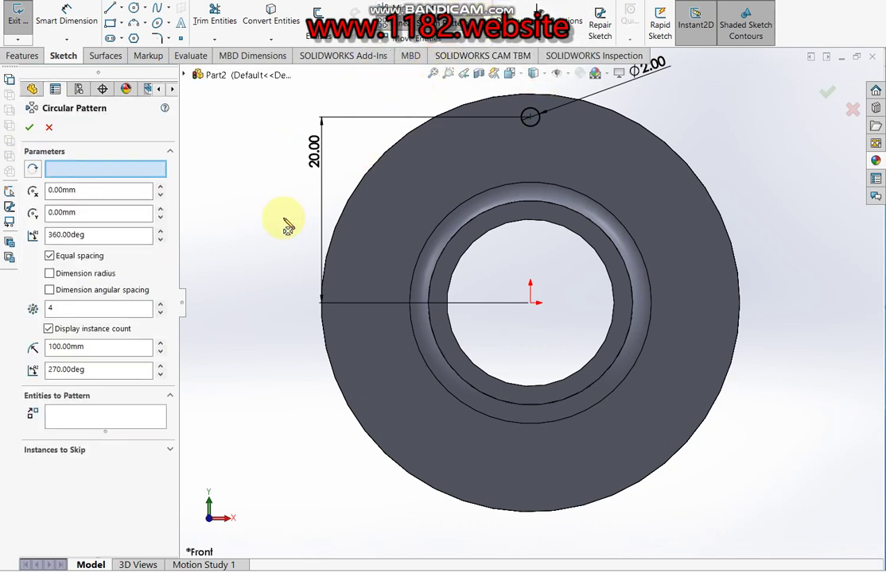
Circular-pattern the 2 mm hole circle into nine equal copies around the flange.
click(666, 151)
click(32, 407)
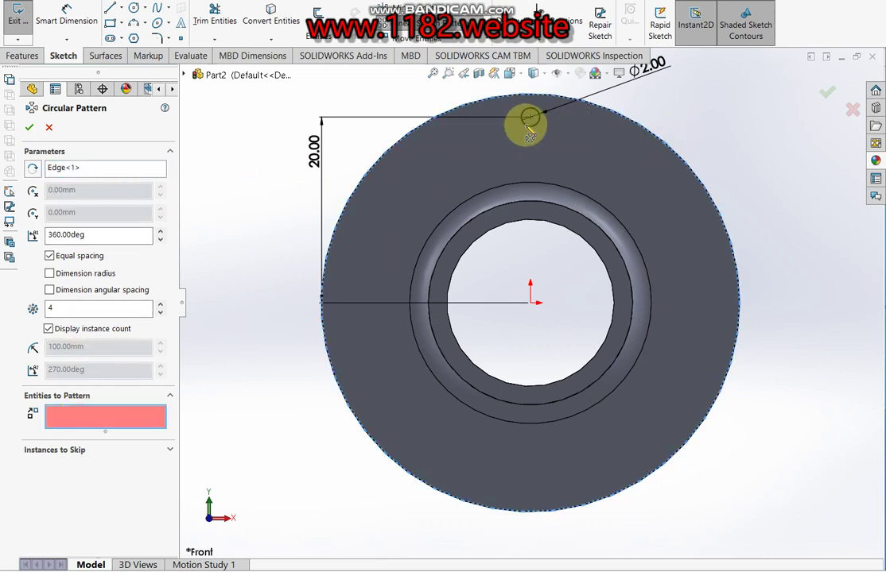
click(529, 121)
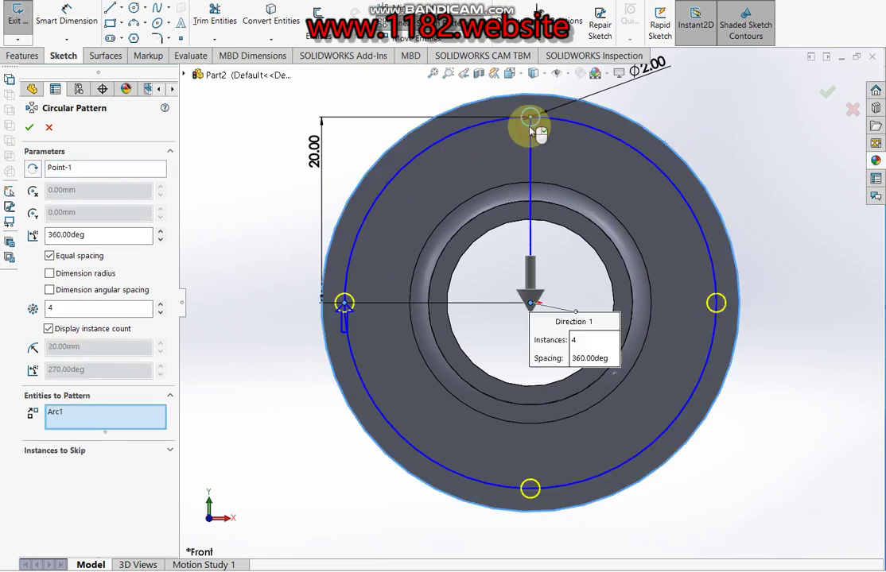
click(163, 305)
click(163, 305)
click(163, 305)
click(163, 305)
click(162, 304)
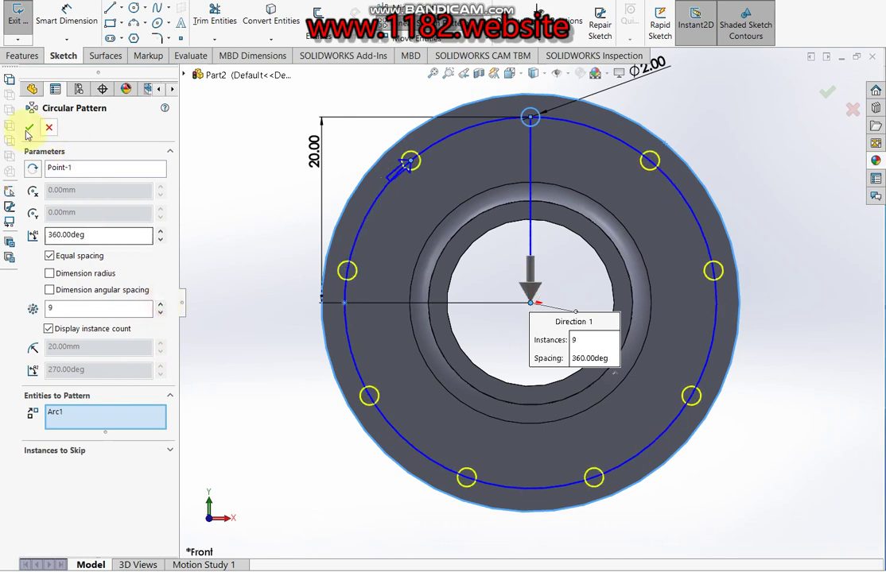
click(27, 129)
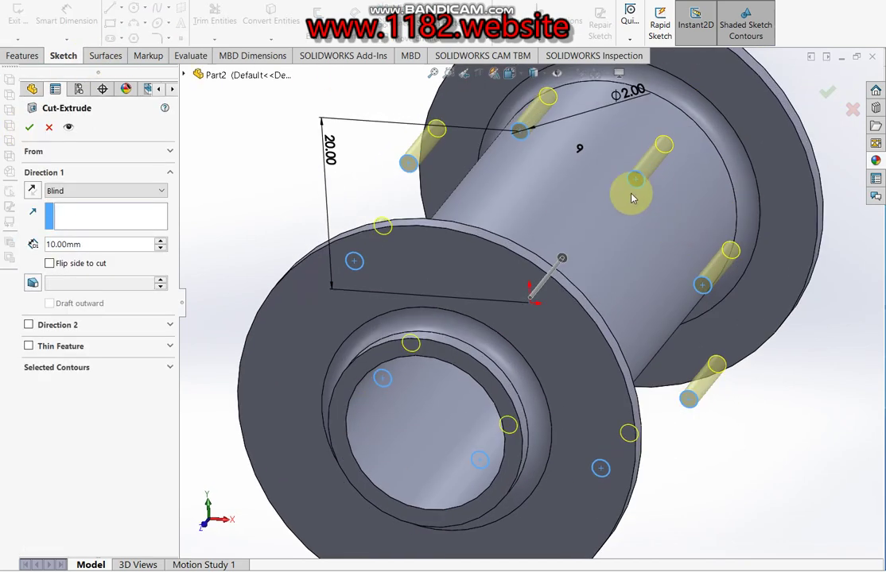
Cut the nine holes Up To Surface, ending at the flange's inner ring face.
click(56, 192)
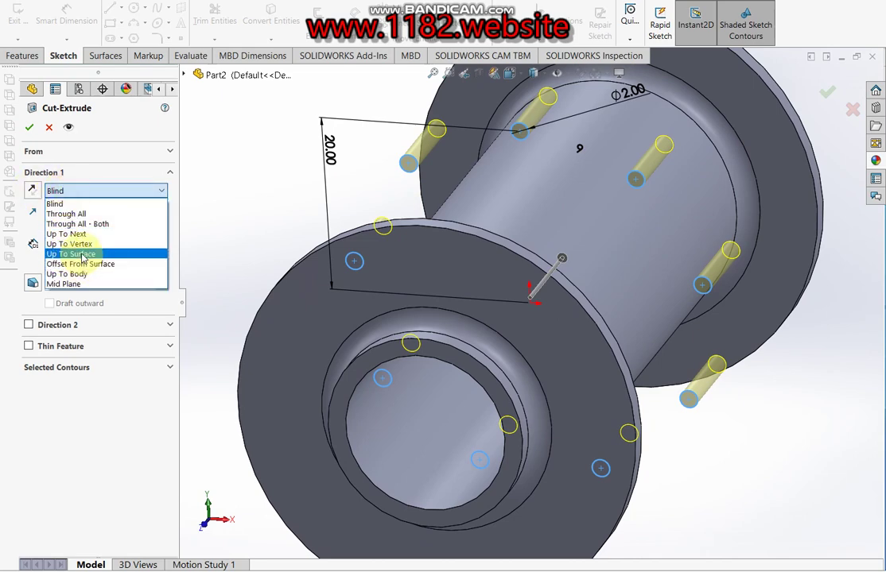
click(70, 253)
click(351, 382)
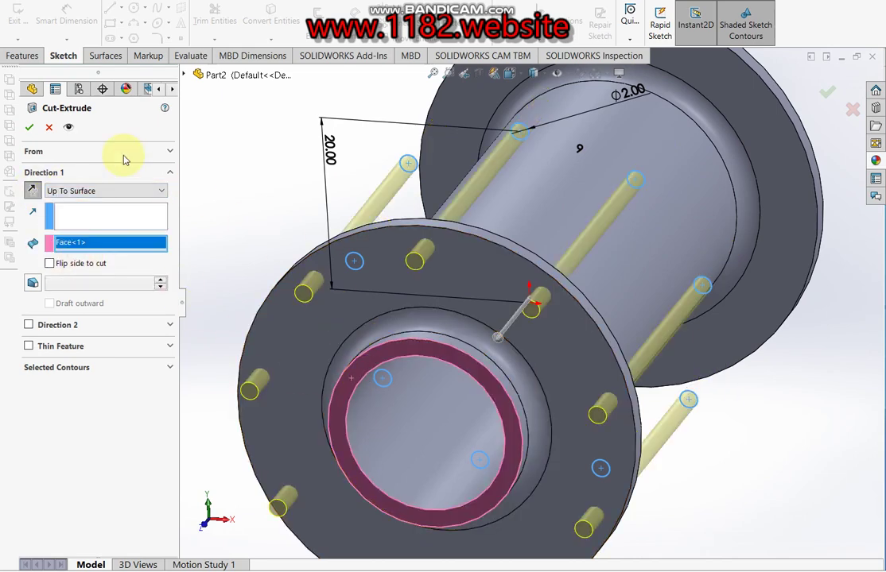
click(30, 128)
scroll(712, 316, up, 3)
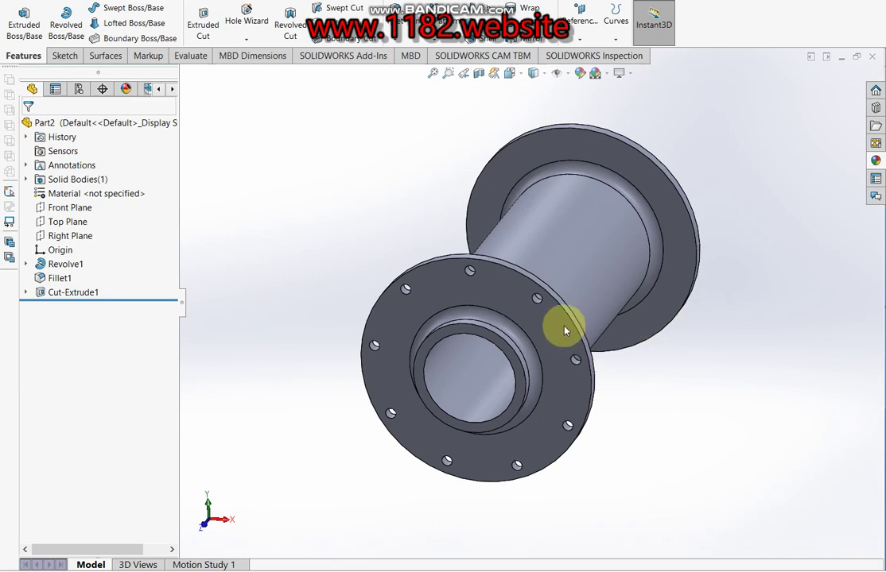
scroll(564, 326, down, 3)
click(55, 209)
click(71, 167)
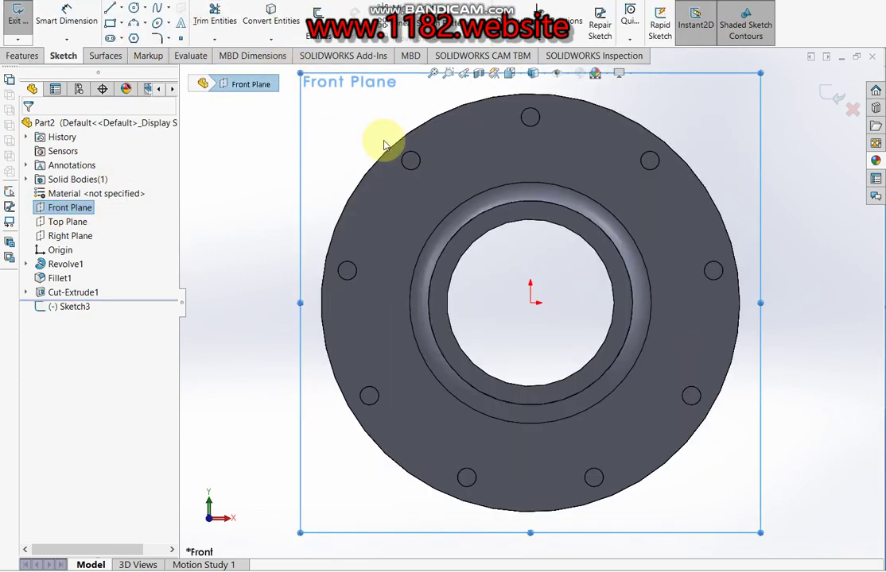
Edit Cut-Extrude1's sketch and change the hole pattern count from 9 to 18.
scroll(633, 262, down, 2)
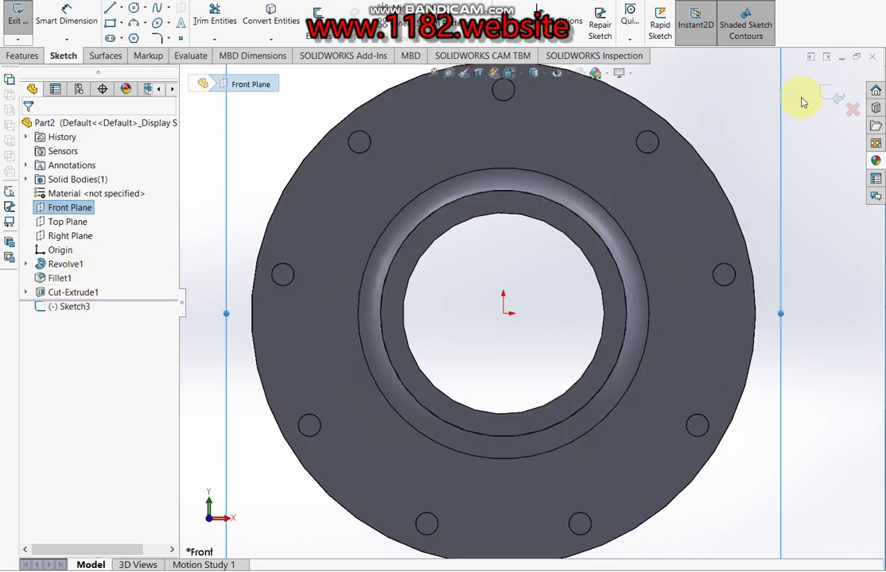
click(827, 94)
right_click(72, 292)
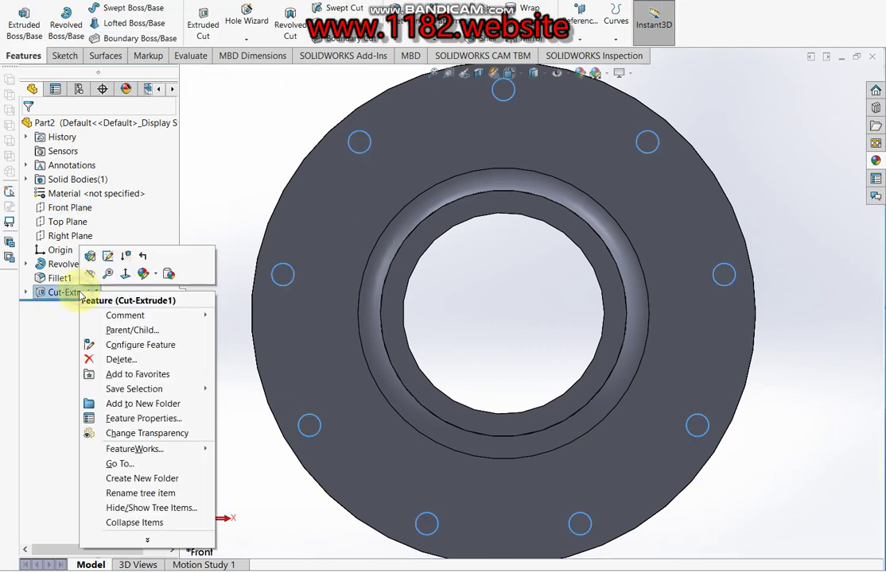
click(105, 254)
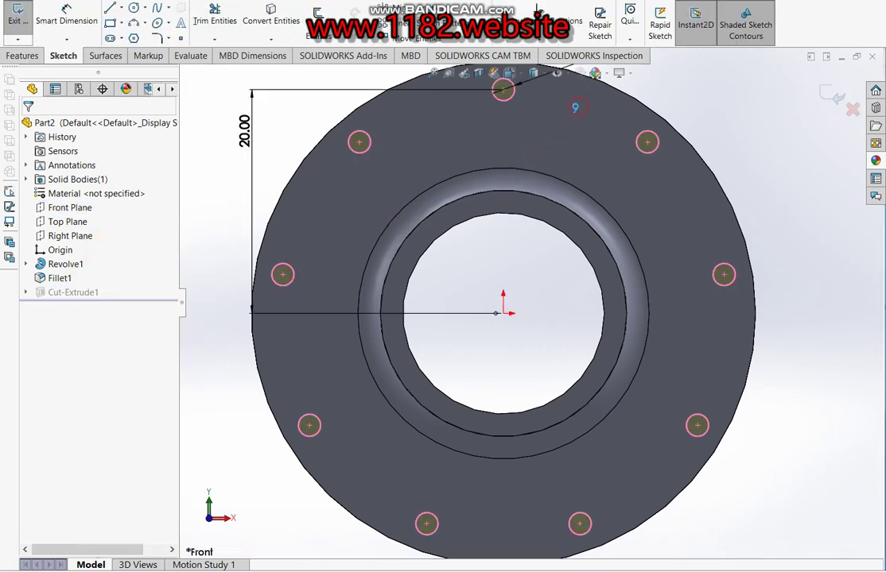
double_click(504, 89)
text(8)
key(Return)
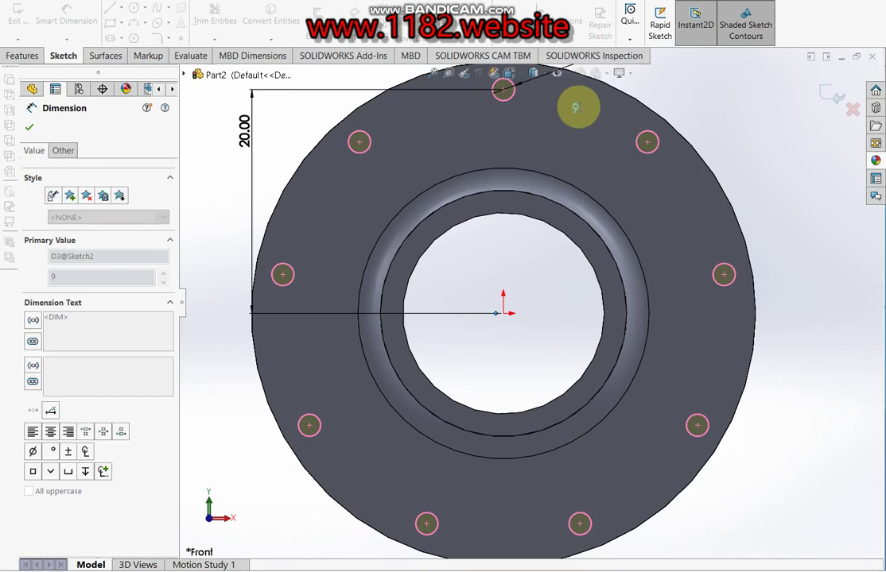
click(836, 95)
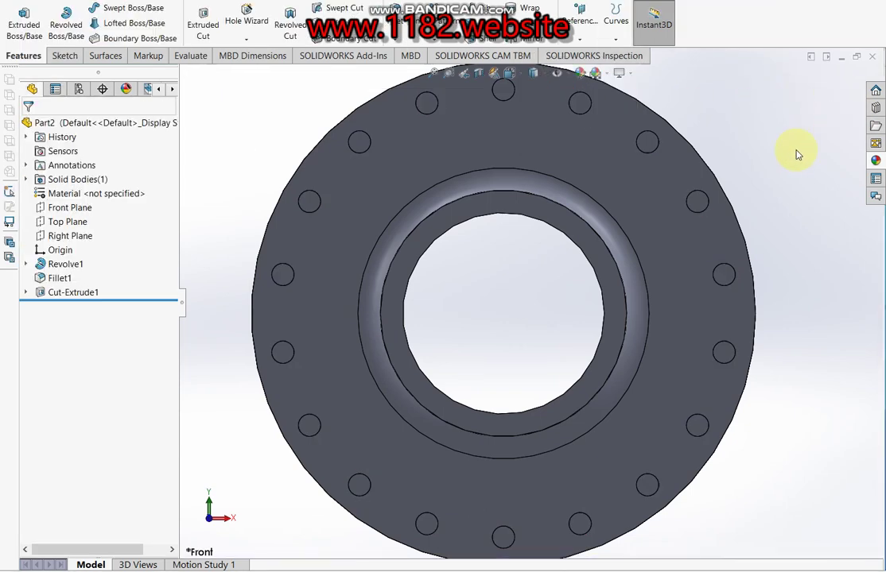
click(70, 207)
click(75, 192)
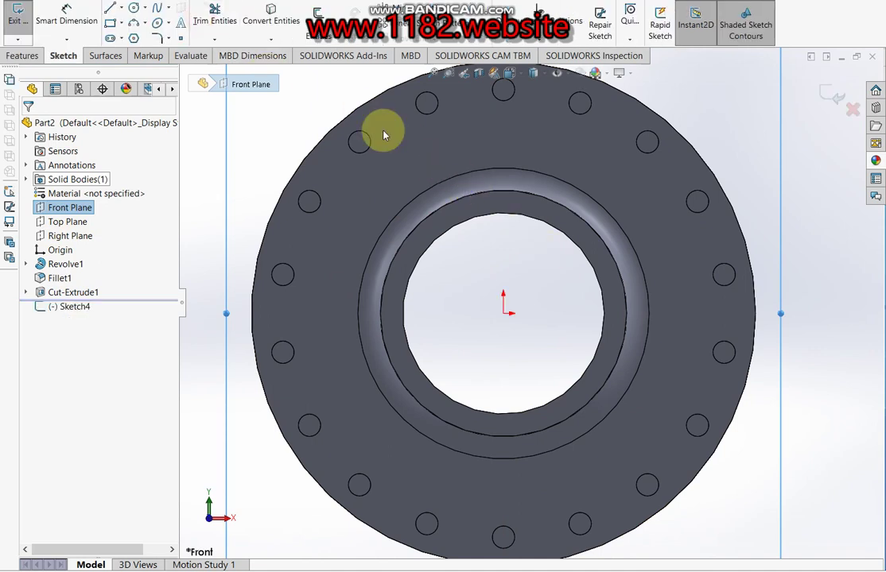
Draw a small circle on the flange to the right of the origin.
click(133, 7)
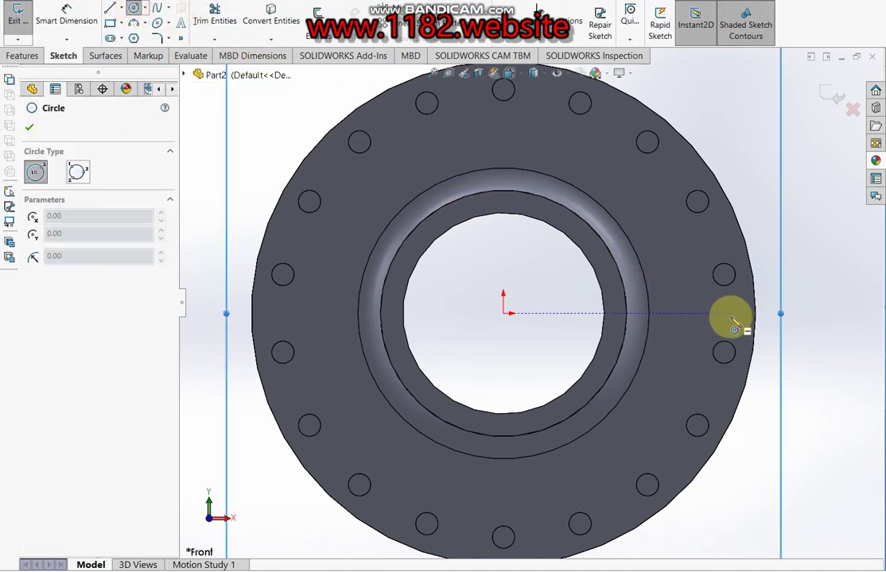
click(729, 313)
click(734, 332)
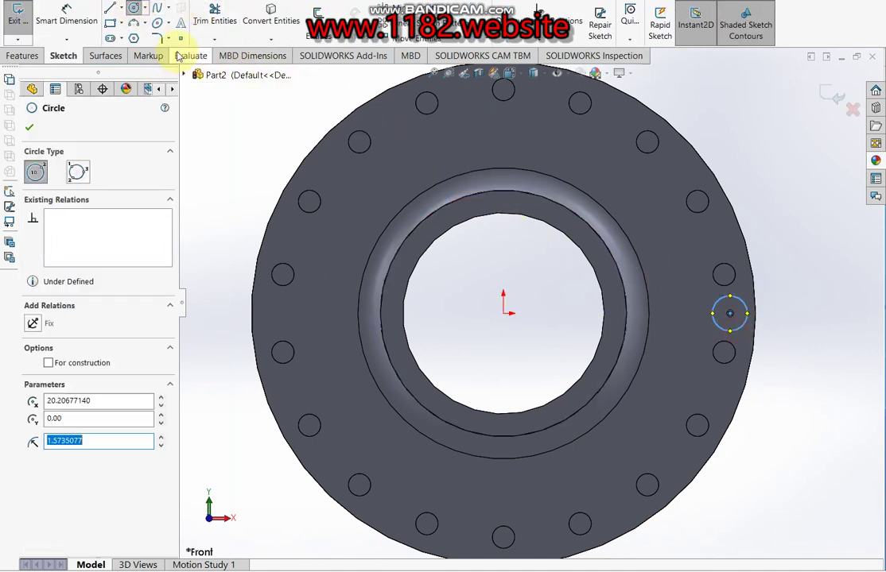
Dimension the circle Ø2 mm and 20 mm from the origin.
click(67, 20)
click(742, 320)
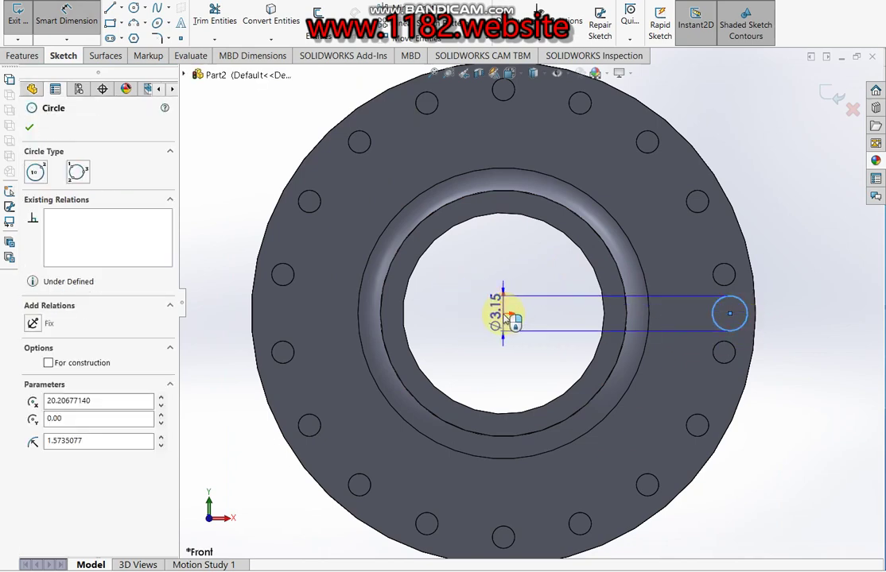
click(504, 317)
click(563, 372)
key(Return)
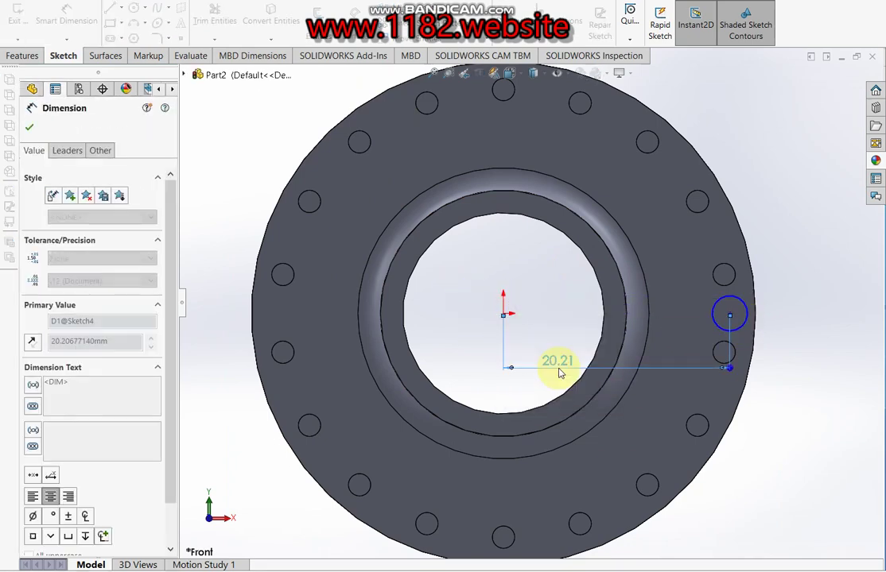
click(735, 320)
click(805, 321)
text(2)
key(Return)
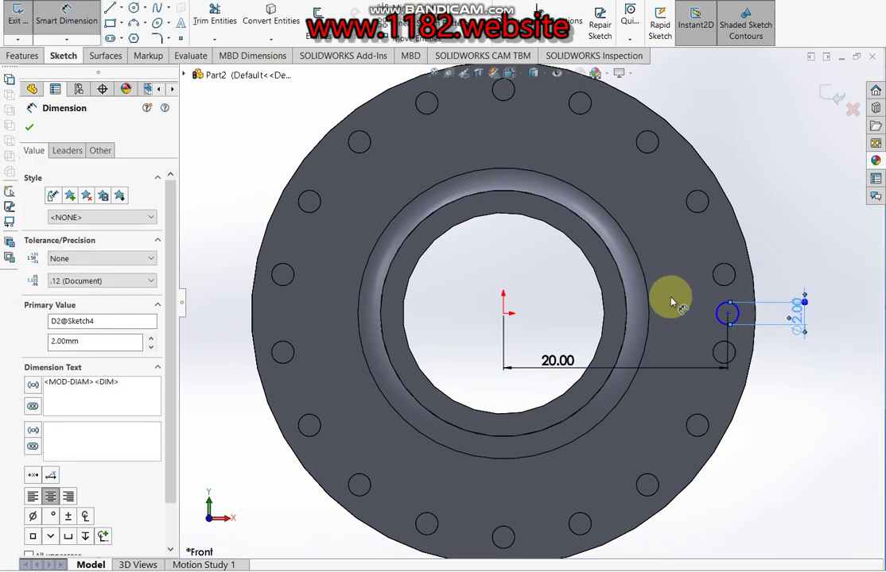
key(Escape)
Add a Horizontal relation between the circle's centre and the origin.
click(728, 315)
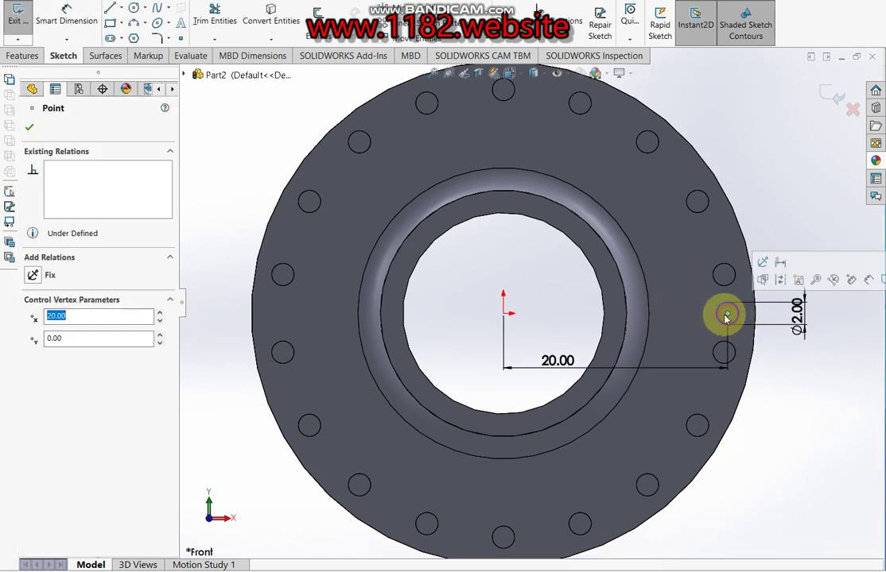
ctrl+click(504, 313)
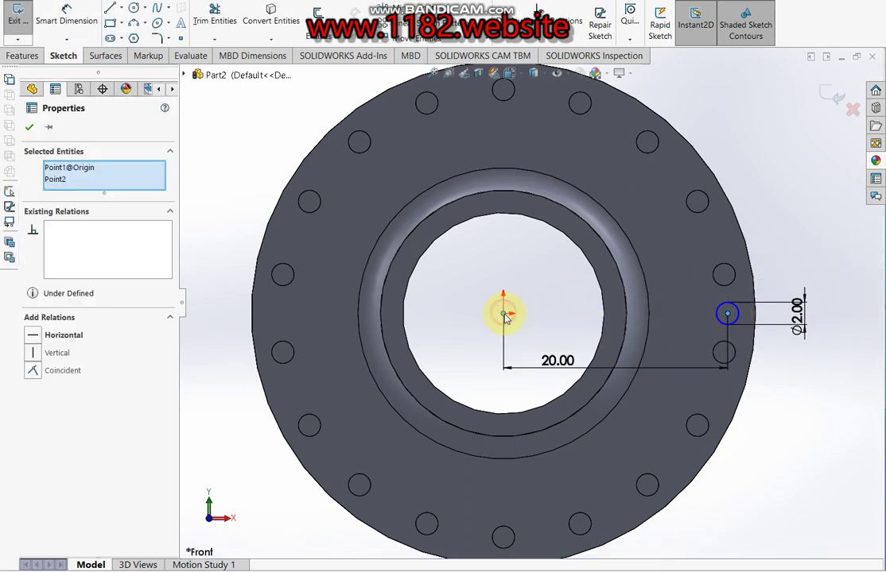
click(32, 337)
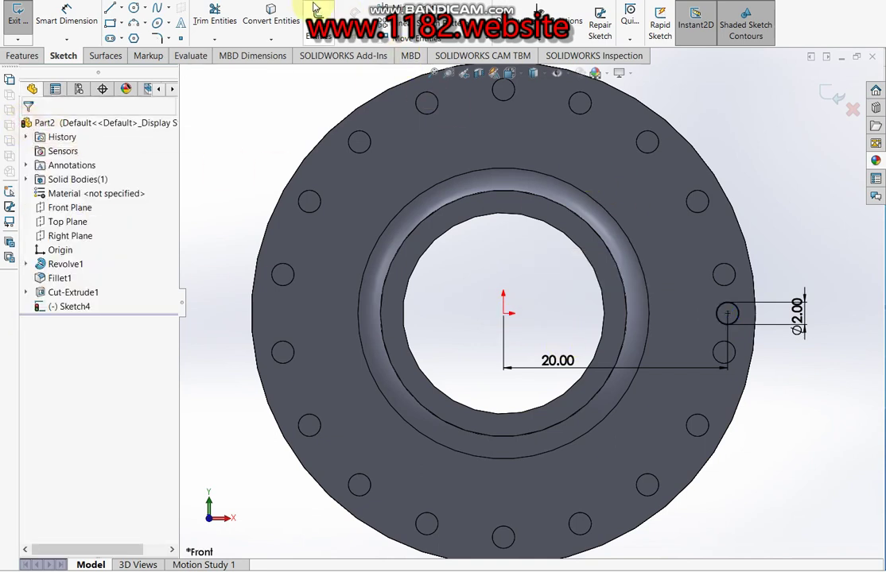
Circularly pattern the Ø2 circle into 18 instances around the hub centre.
click(353, 16)
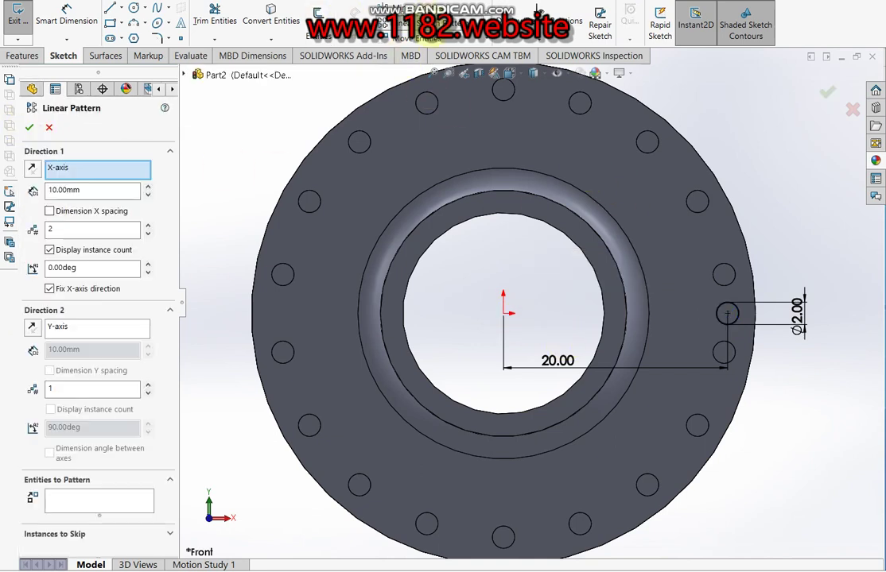
click(49, 127)
click(358, 36)
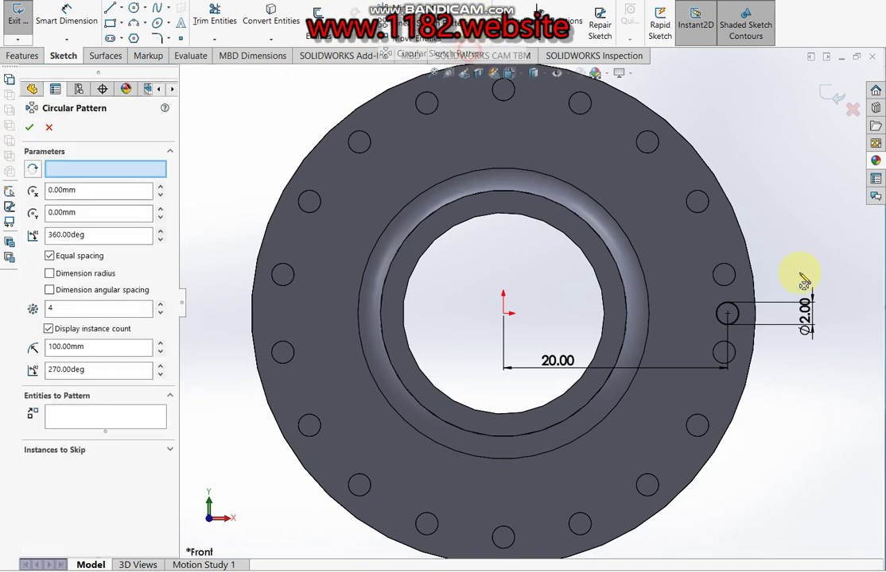
click(731, 326)
double_click(91, 309)
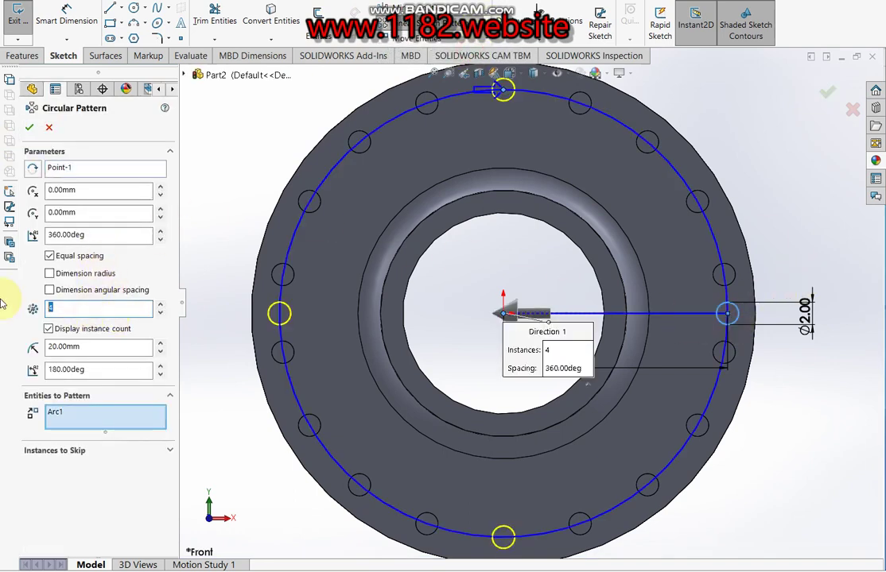
text(18)
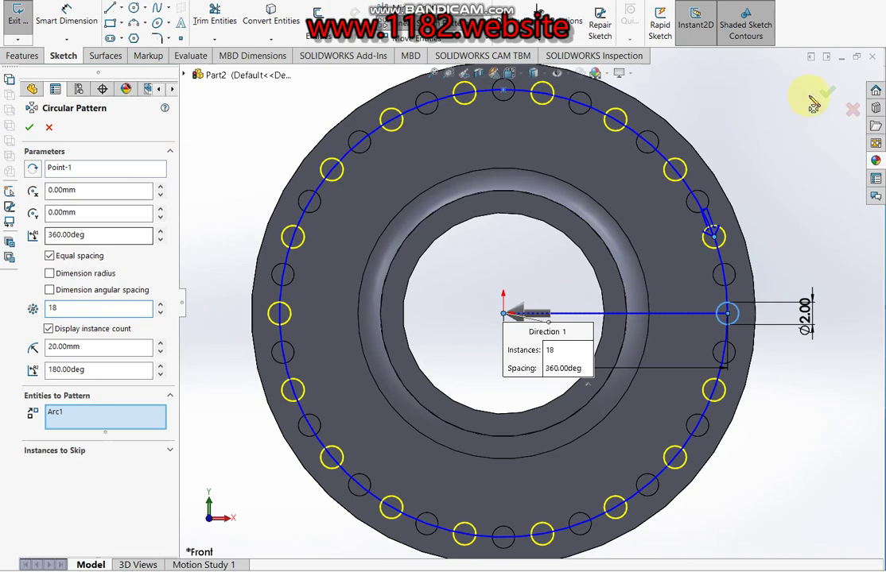
click(827, 93)
Extrude-cut the patterned circles Up To Surface, ending at the right flange's inner ring face.
middle_drag(662, 270, 593, 345)
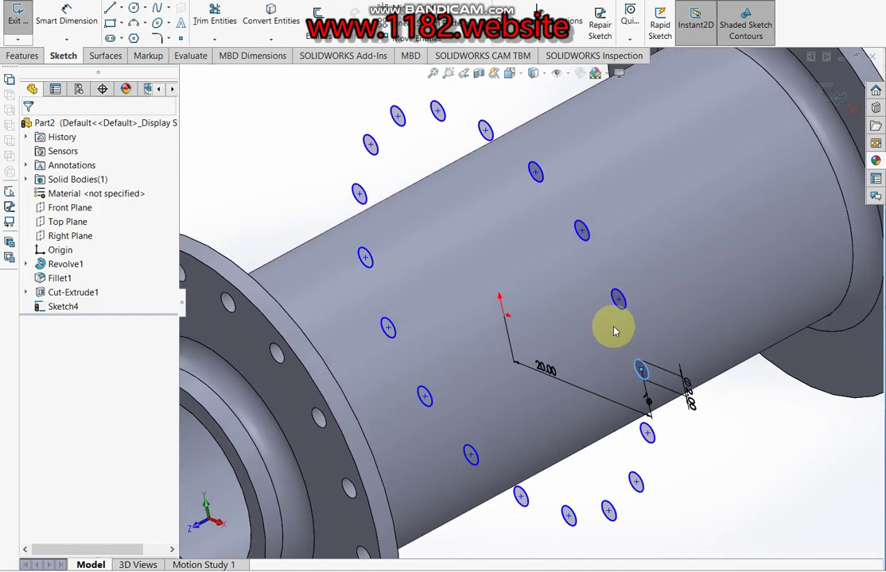
key(e)
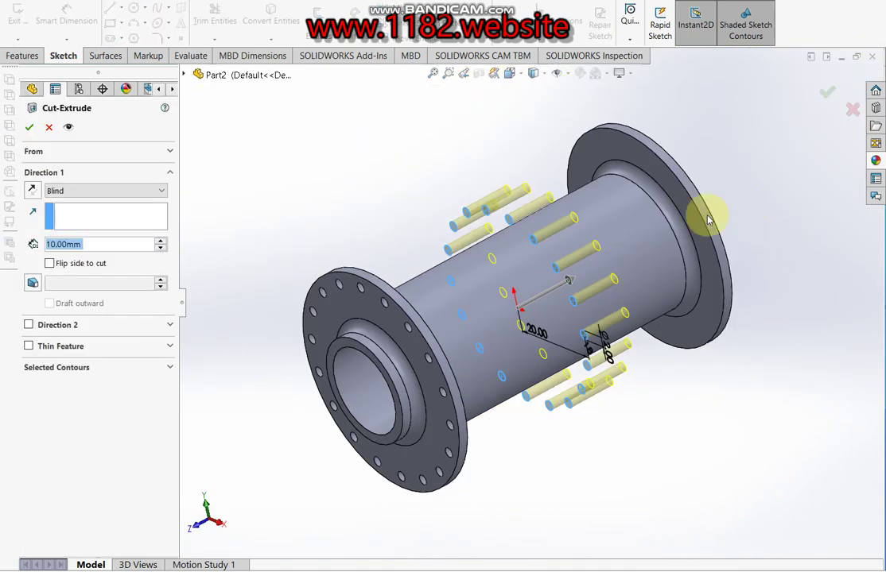
middle_drag(710, 220, 653, 296)
click(59, 192)
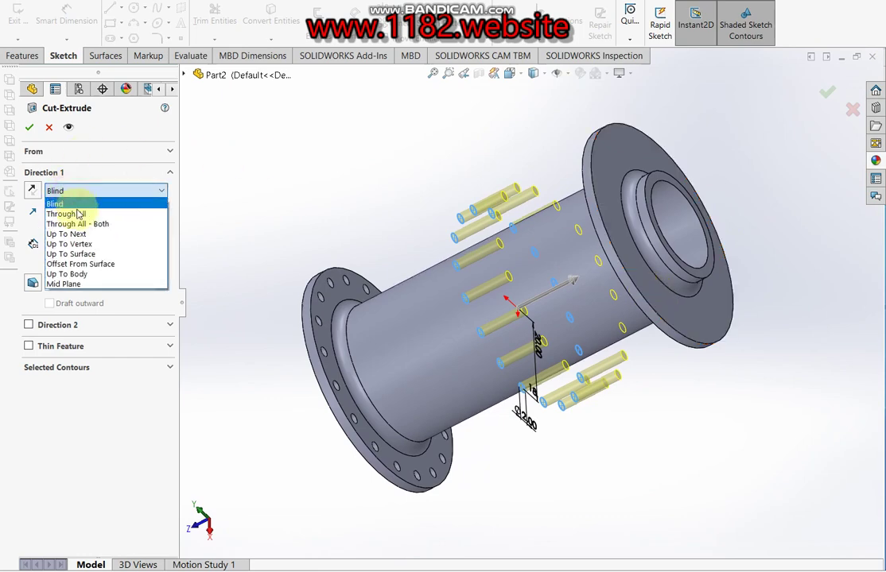
click(89, 253)
scroll(653, 198, down, 5)
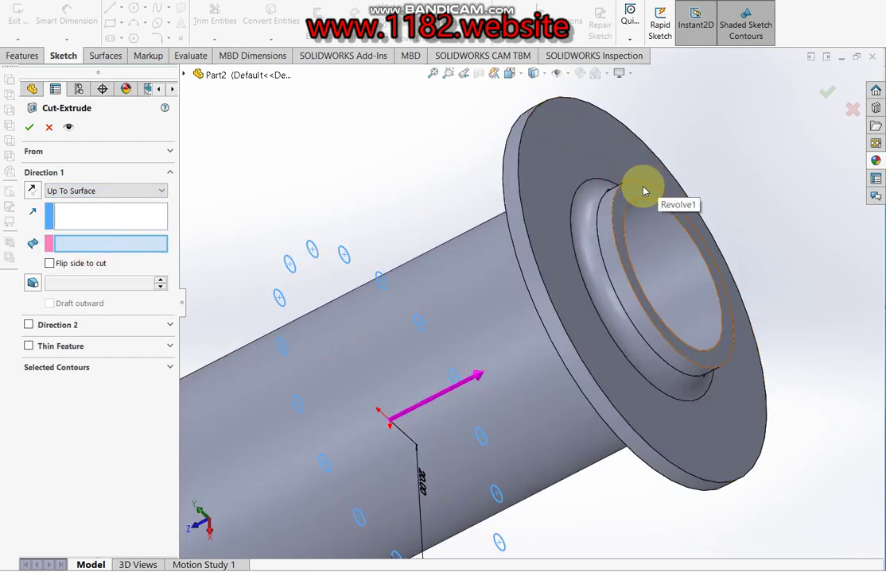
click(640, 188)
scroll(640, 188, up, 1)
click(818, 94)
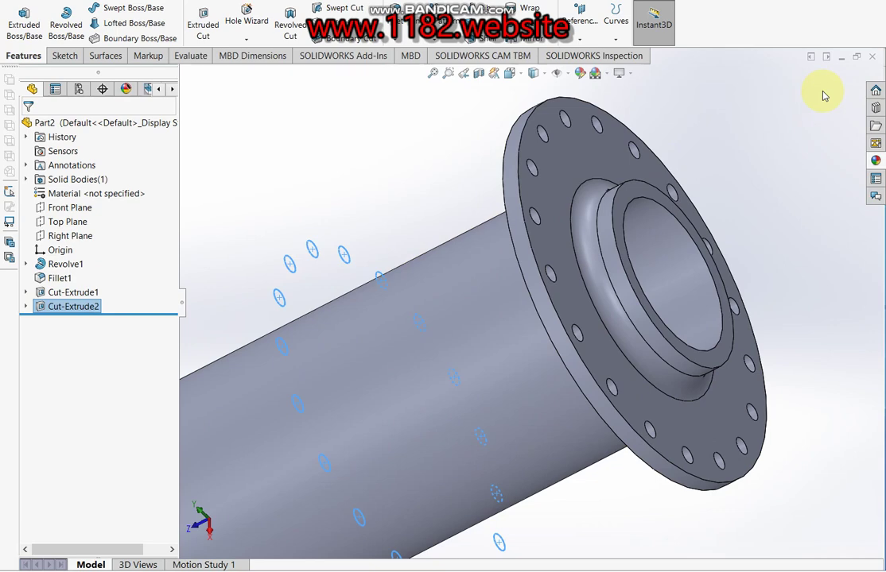
Start a new sketch on the Right Plane, viewed normal to it.
key(f)
mouse_move(495, 232)
middle_down()
mouse_move(597, 178)
mouse_move(463, 351)
middle_up()
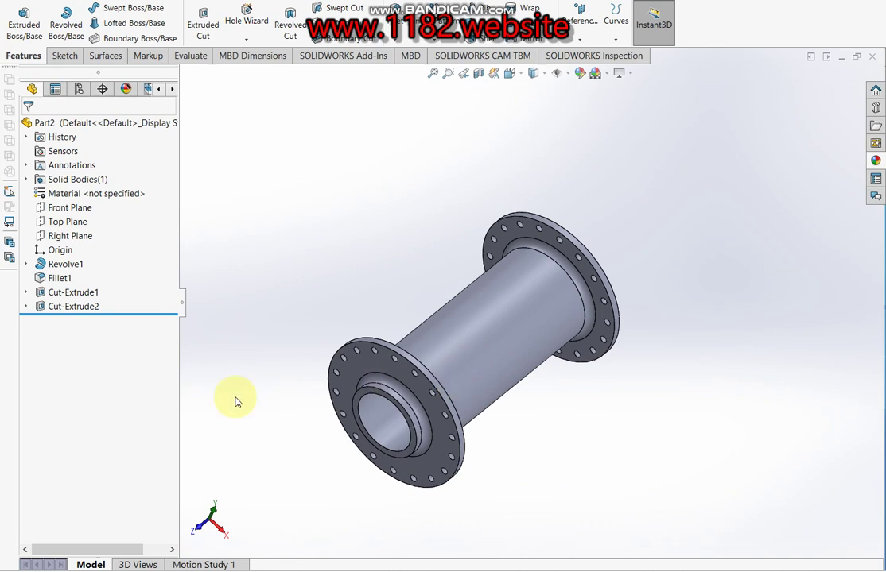
click(68, 236)
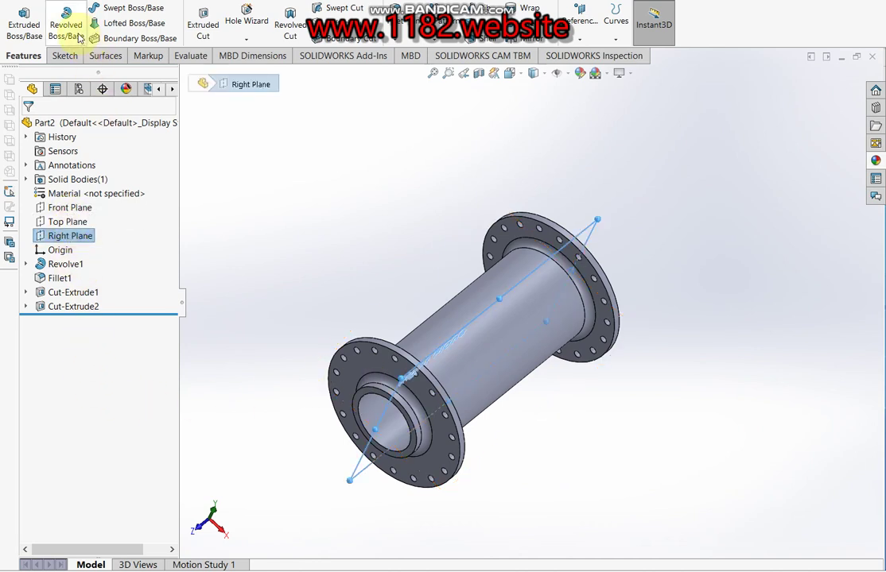
click(29, 25)
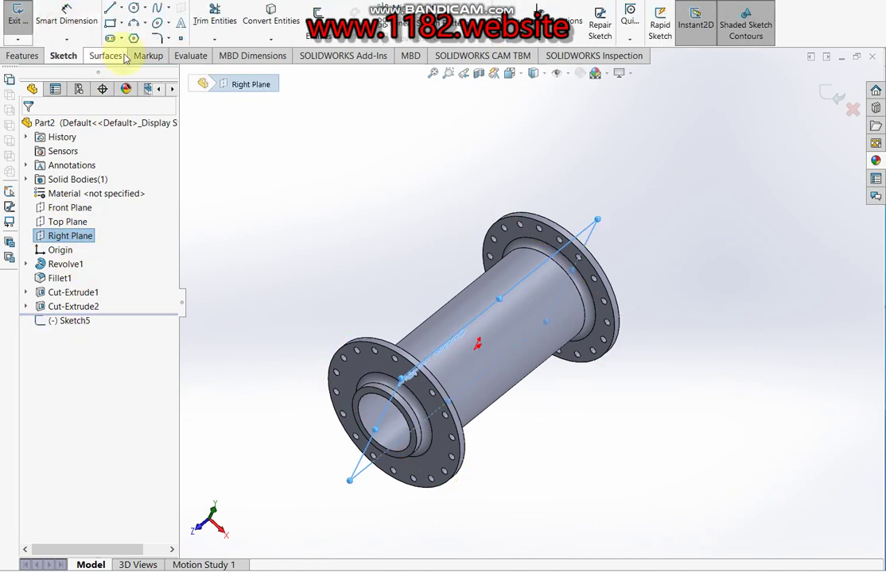
key(ctrl+8)
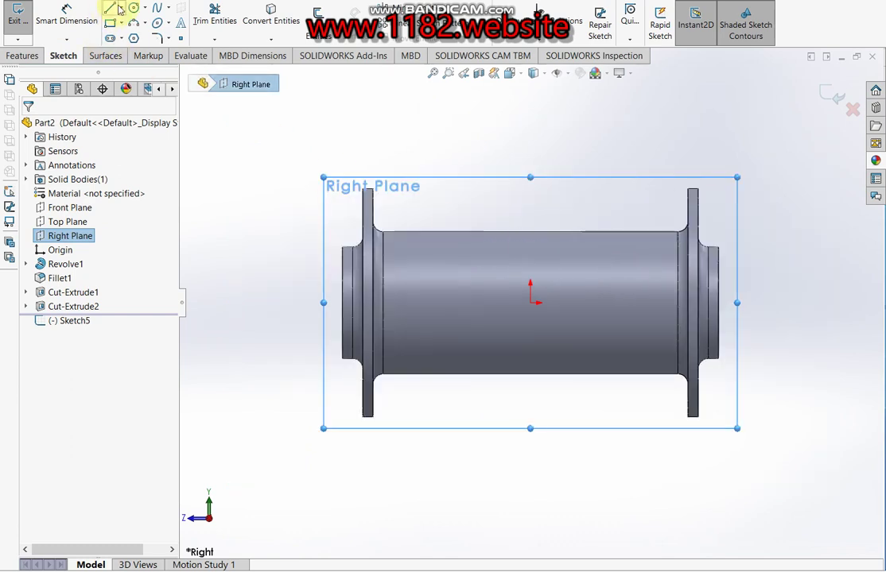
Draw a vertical centerline rising from the origin above the hub.
click(123, 14)
click(137, 37)
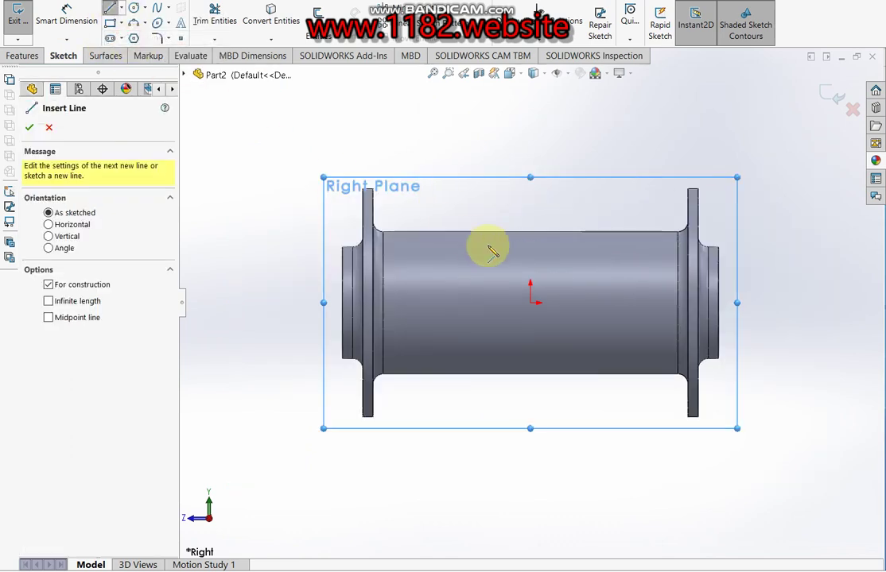
click(625, 303)
click(531, 303)
scroll(531, 303, up, 3)
scroll(531, 294, up, 4)
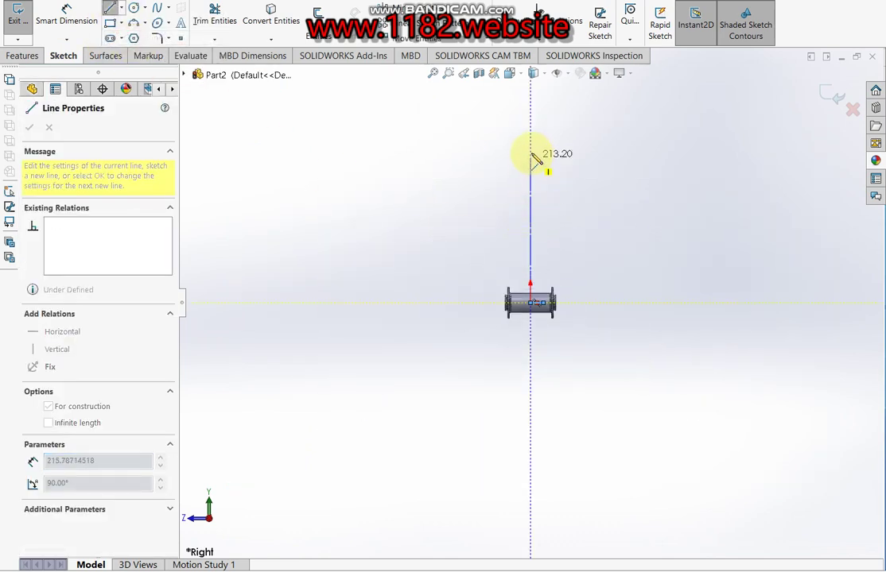
click(530, 131)
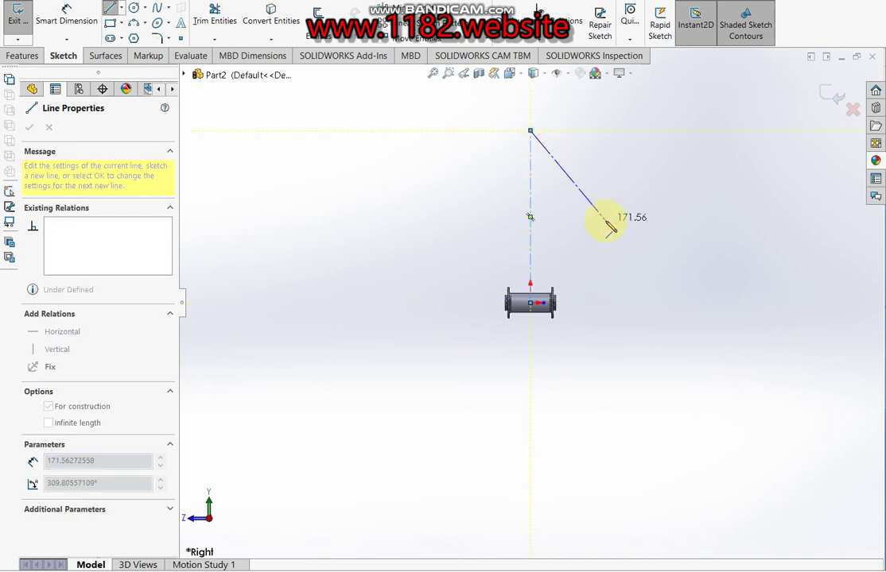
key(Escape)
Dimension the vertical centerline to 285 mm.
click(64, 11)
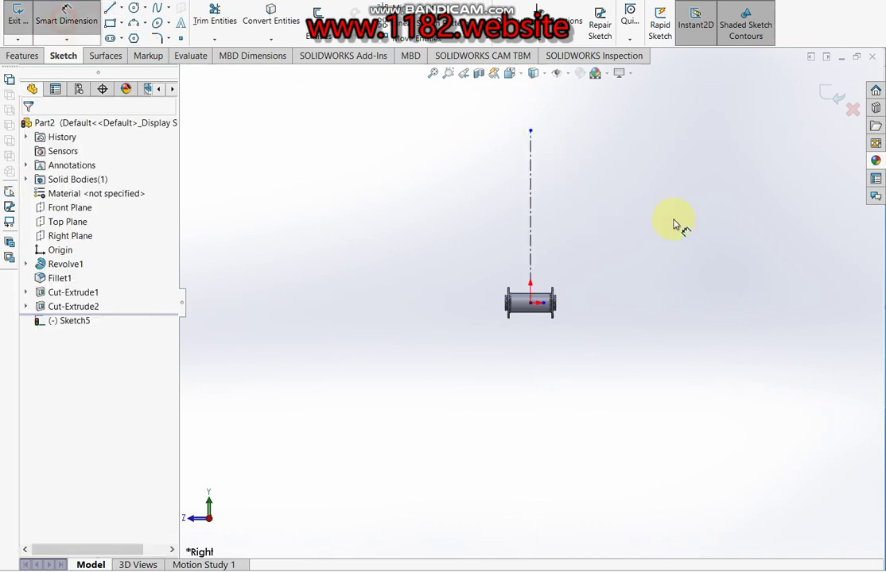
click(530, 215)
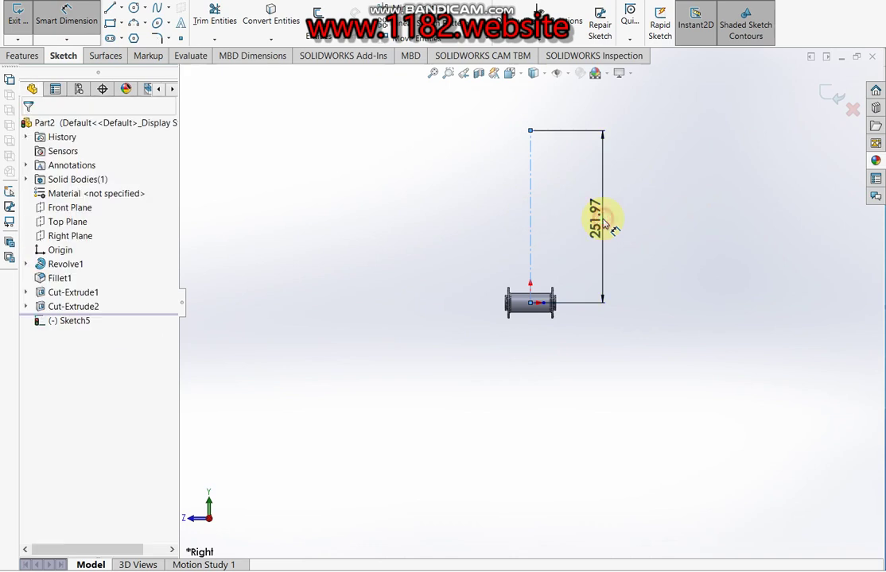
click(603, 217)
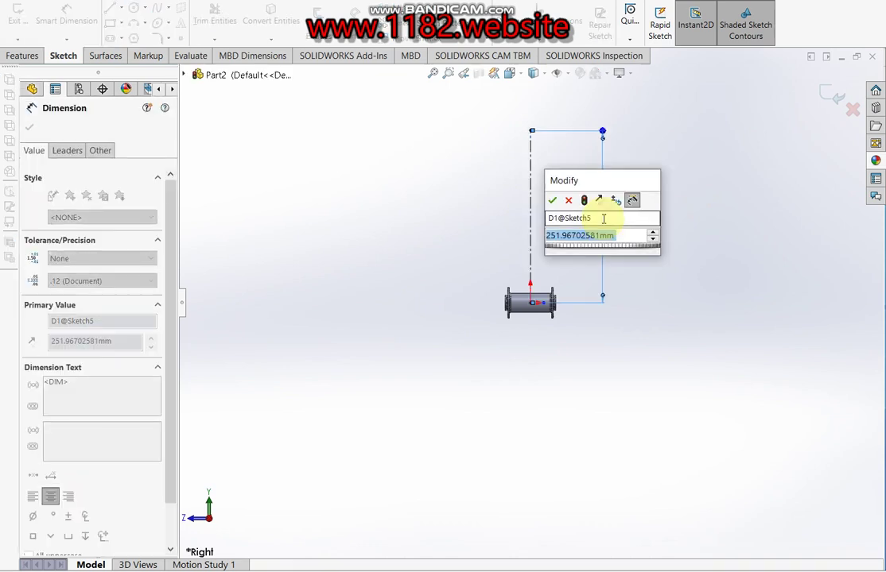
text(285)
key(Return)
scroll(533, 117, down, 3)
scroll(533, 117, down, 3)
click(109, 8)
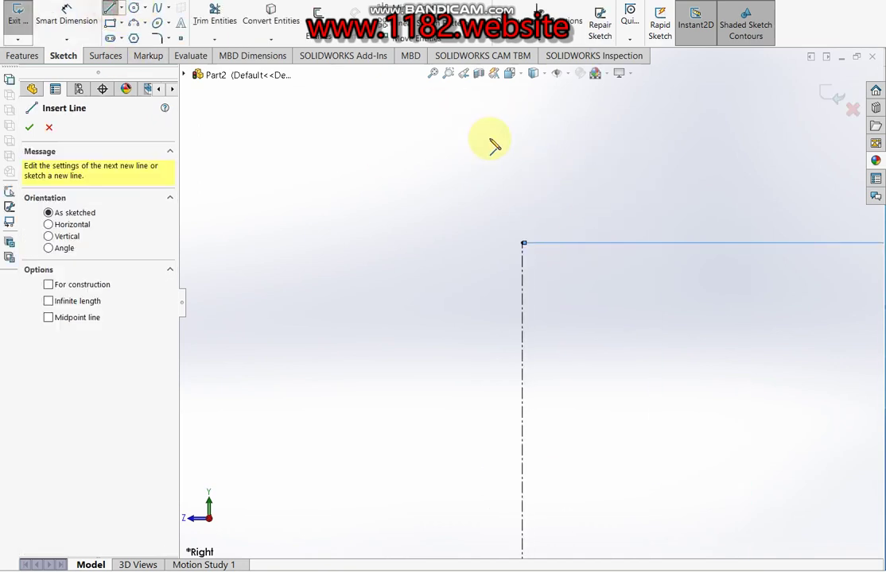
Draw a vertical wall line and a slanted base line ending on the centerline.
click(619, 244)
click(620, 301)
click(523, 353)
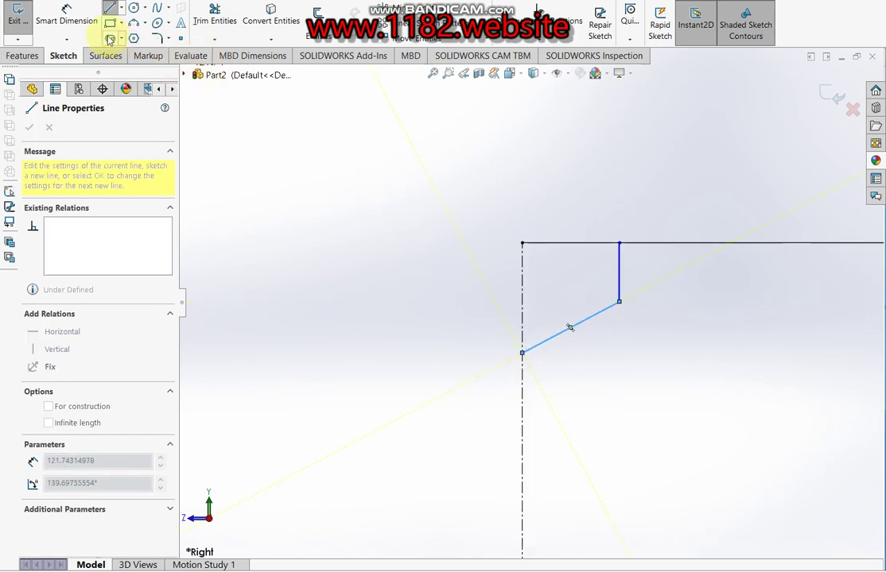
click(109, 8)
Dimension the wall 12 mm from the centerline, 13 mm tall, with a 2 mm base drop.
click(620, 271)
click(522, 273)
click(559, 188)
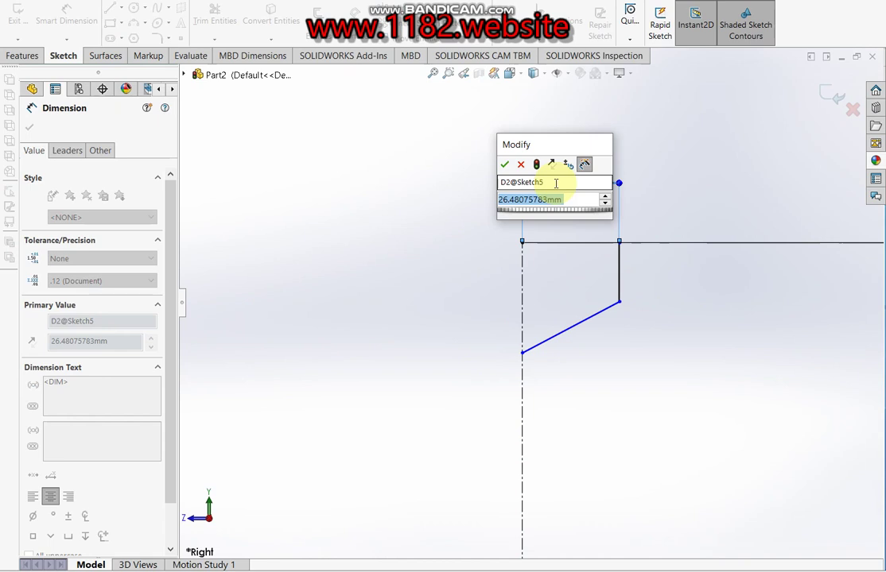
text(12)
key(Return)
click(568, 282)
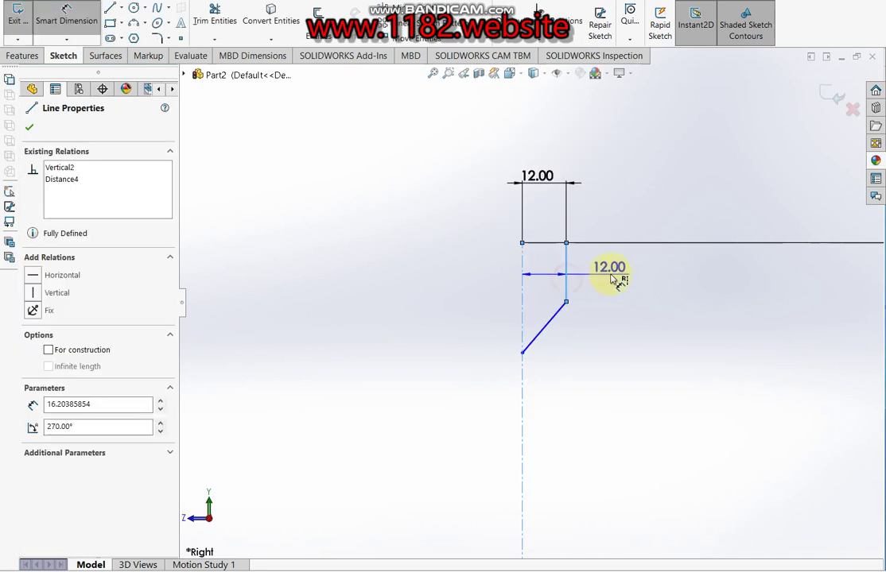
click(640, 276)
text(3)
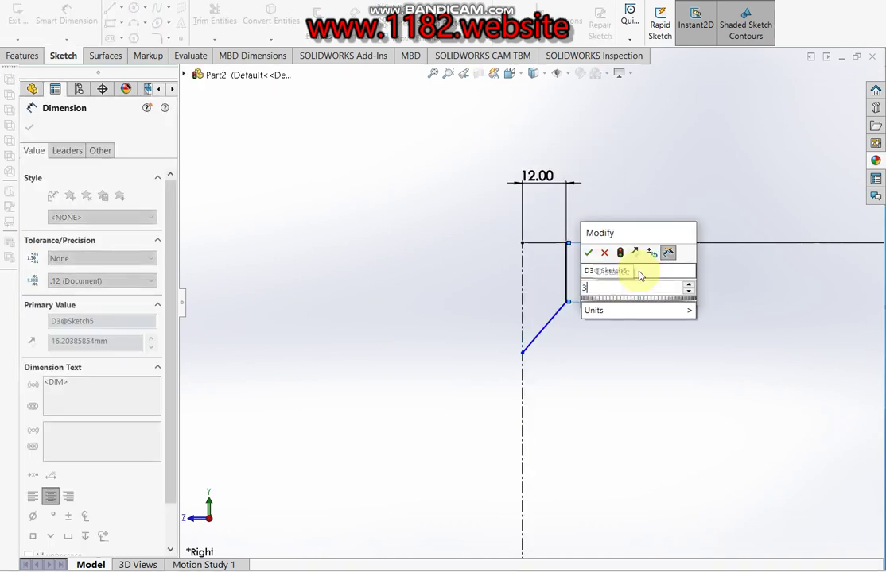
key(Return)
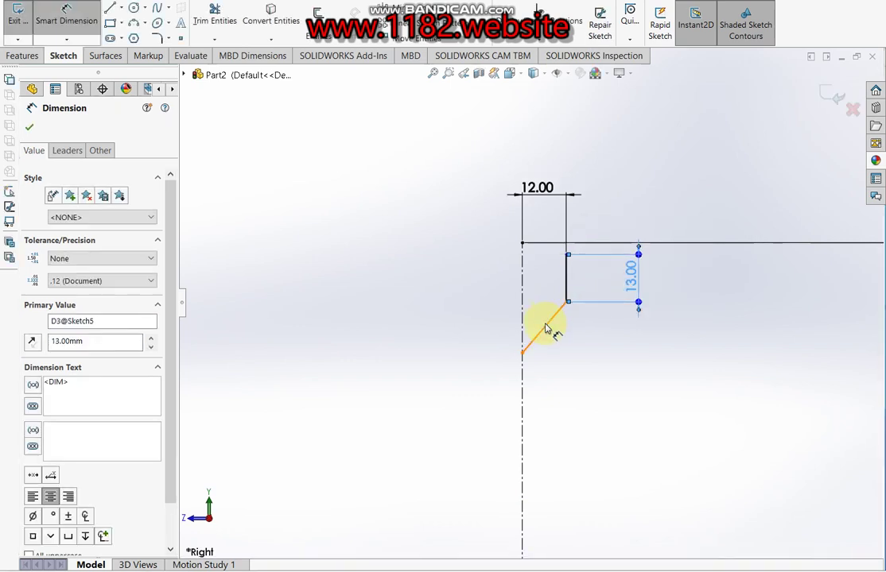
click(543, 328)
click(586, 331)
text(2)
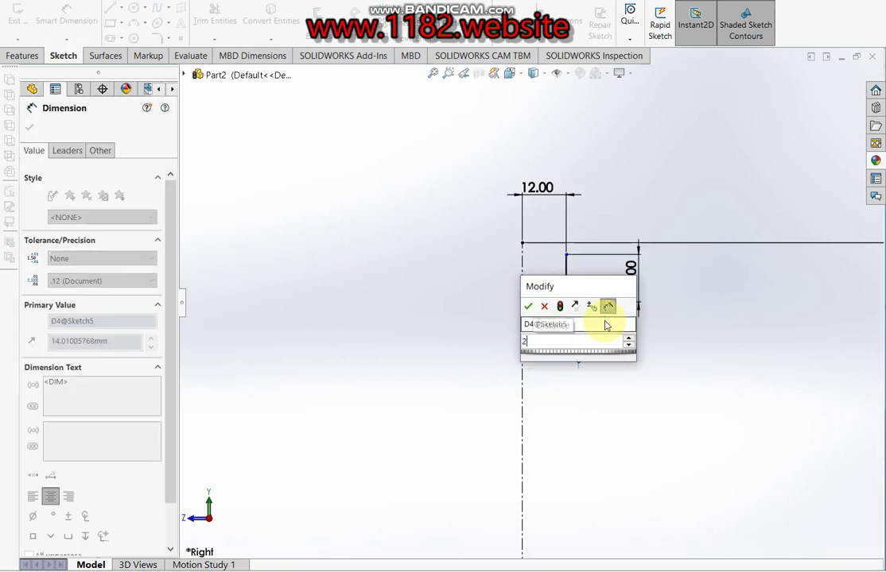
key(Return)
key(Escape)
Add a Horizontal relation between the wall's lower endpoint and a second sketch point.
click(566, 298)
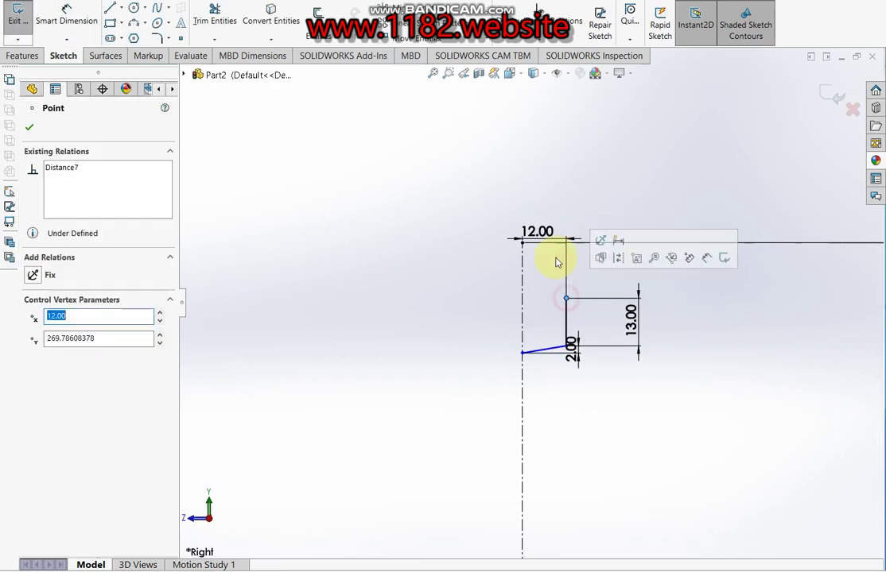
ctrl+click(521, 244)
click(33, 336)
click(25, 127)
scroll(378, 254, down, 2)
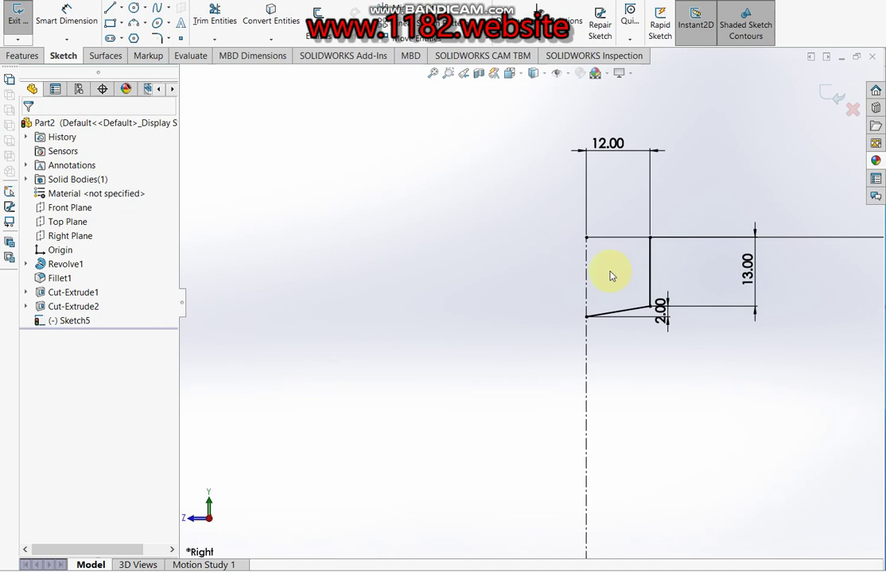
click(318, 23)
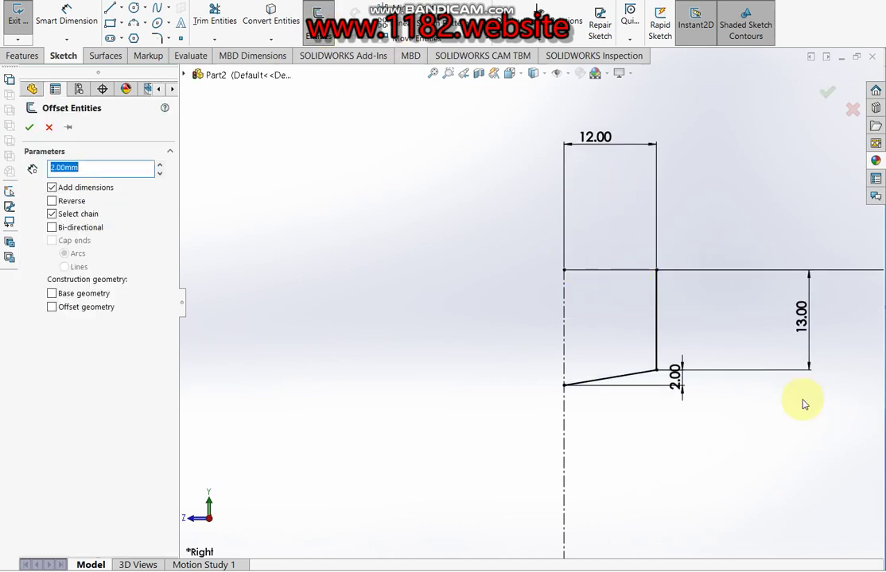
Offset the profile 2 mm inward and close the wall top with a short line.
click(612, 316)
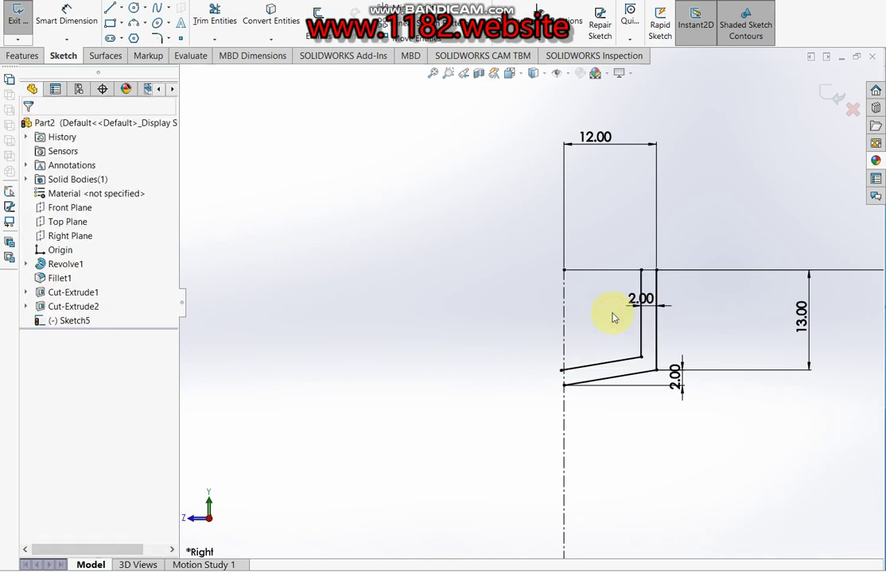
scroll(645, 284, down, 3)
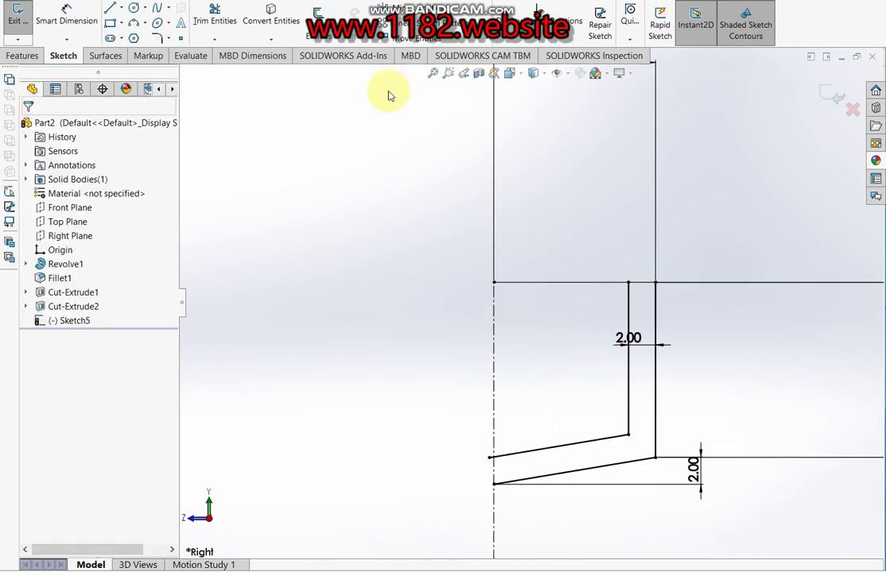
click(106, 9)
click(628, 283)
click(653, 283)
key(Escape)
Mirror the whole half profile across the centerline into a U-shaped channel.
drag(755, 517, 398, 251)
click(381, 8)
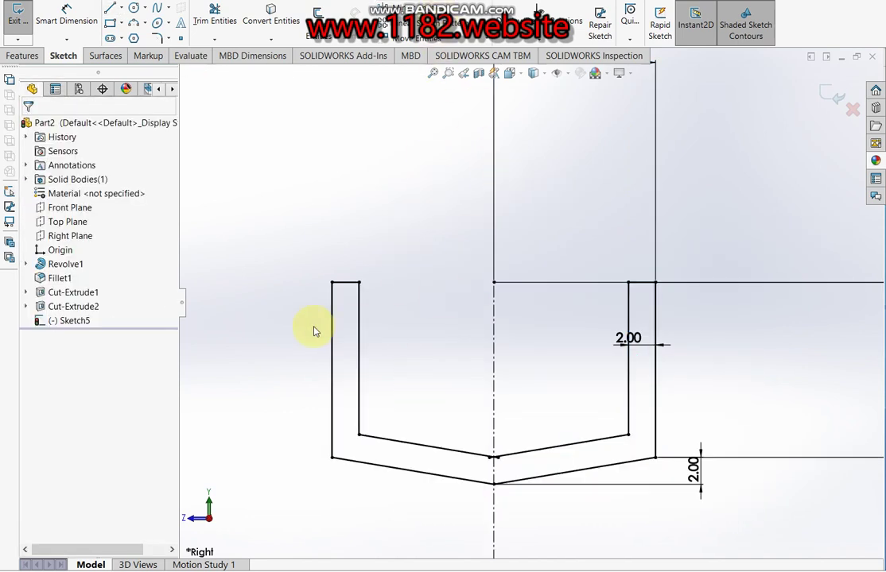
click(213, 15)
scroll(500, 411, down, 3)
scroll(520, 497, up, 2)
scroll(536, 294, down, 5)
scroll(539, 278, down, 2)
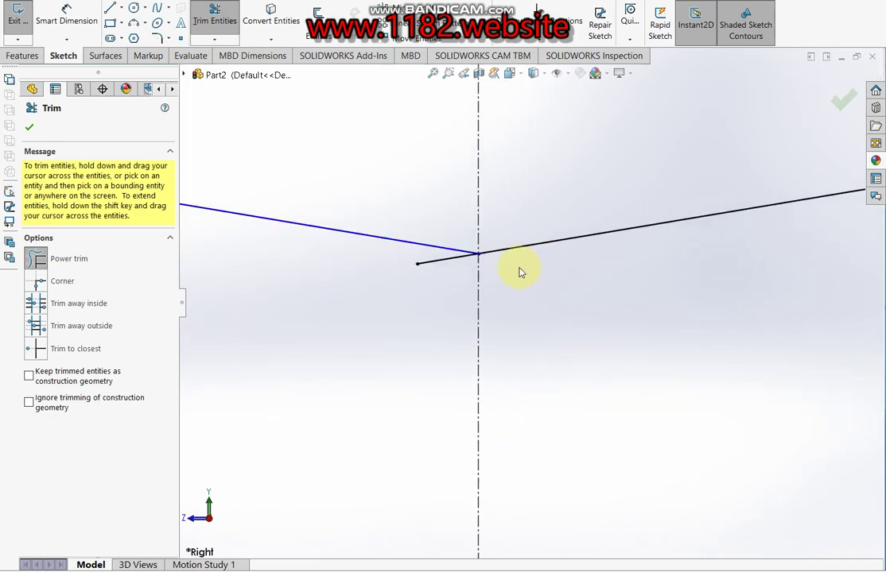
Trim away the crossing segment at the channel's bottom centre.
drag(435, 270, 489, 316)
scroll(524, 310, up, 3)
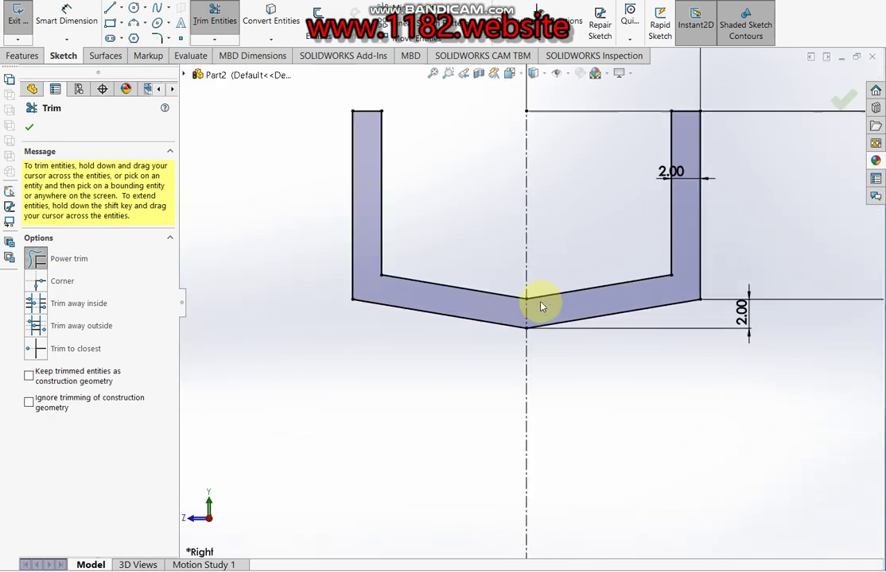
click(29, 127)
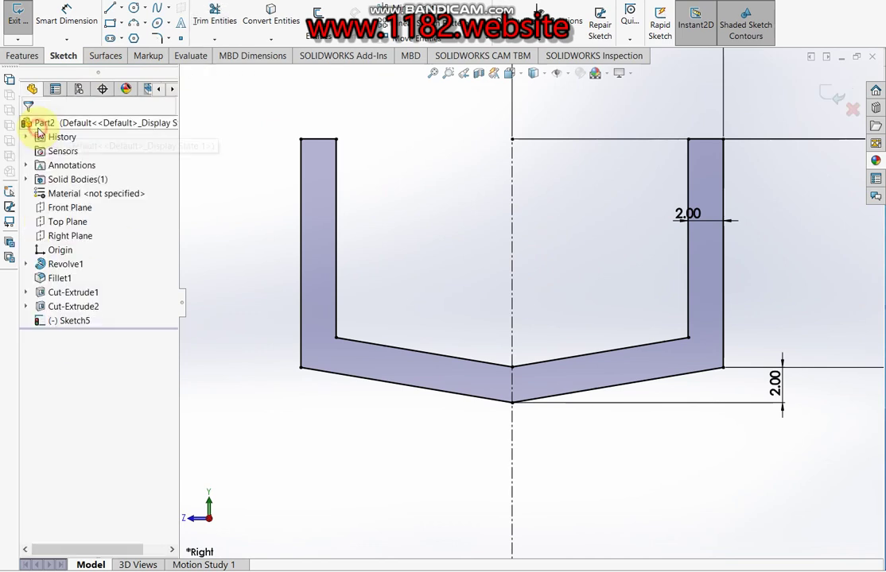
Fillet the left inner, bottom centre and right inner corners with 3 mm radius.
click(157, 37)
text(3)
key(Return)
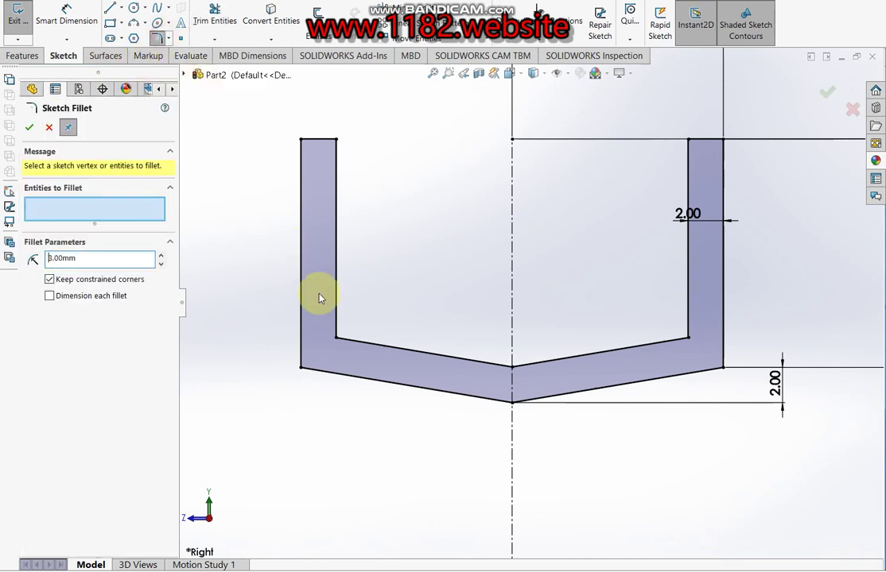
click(334, 338)
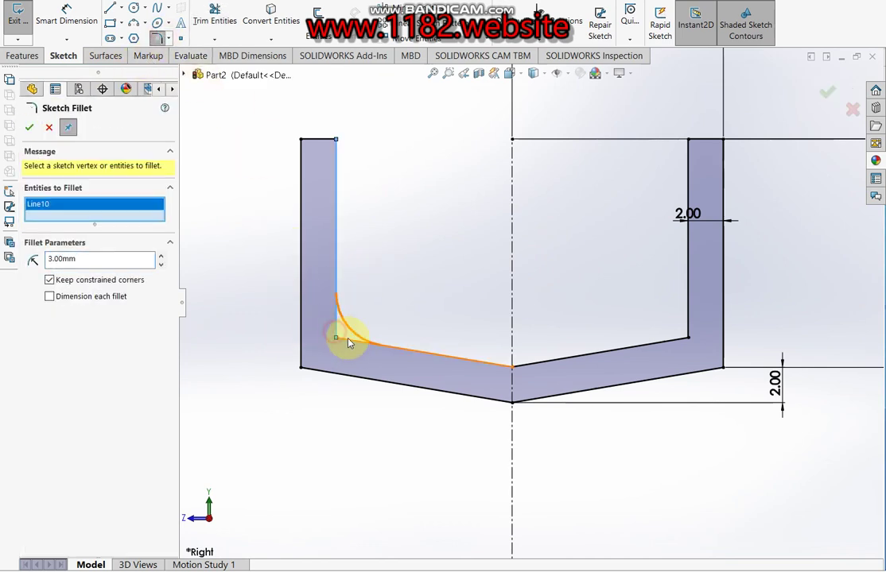
click(356, 346)
click(593, 358)
click(472, 363)
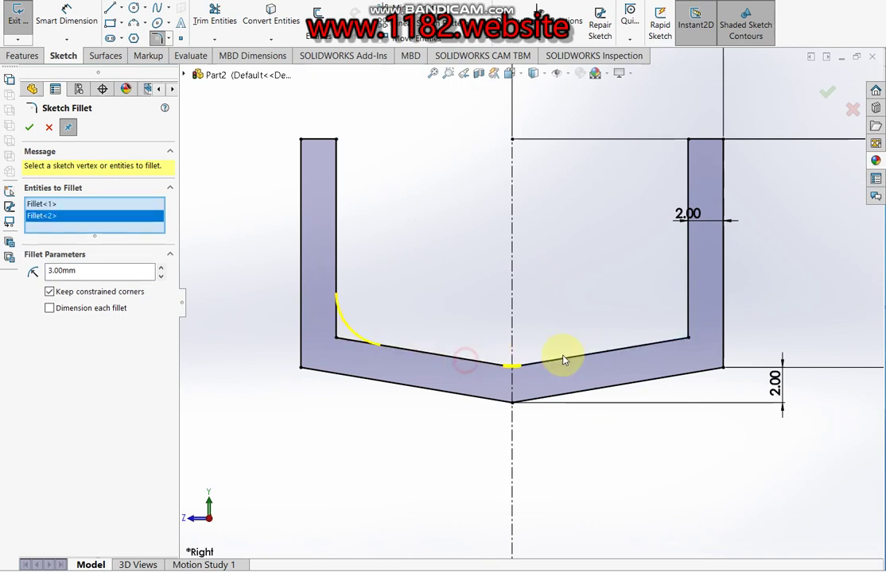
click(687, 323)
click(661, 345)
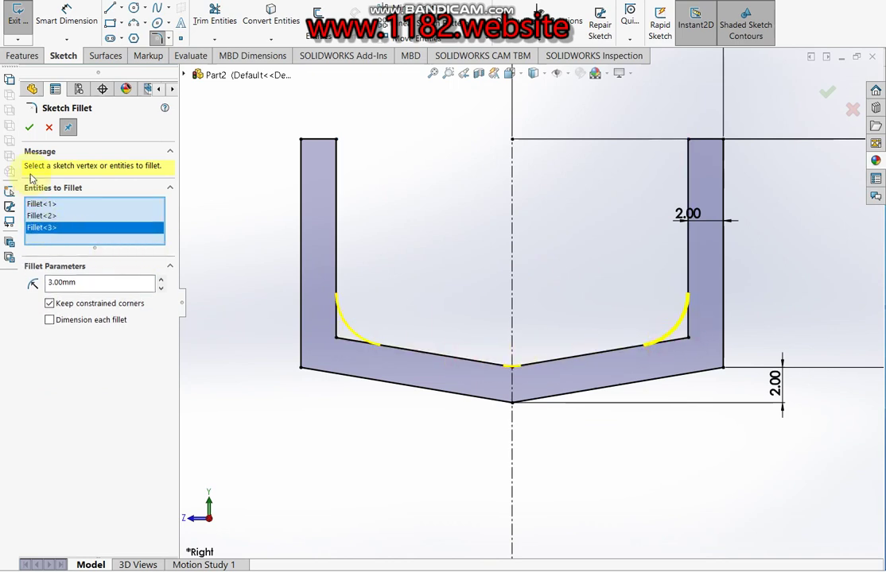
click(29, 127)
click(163, 38)
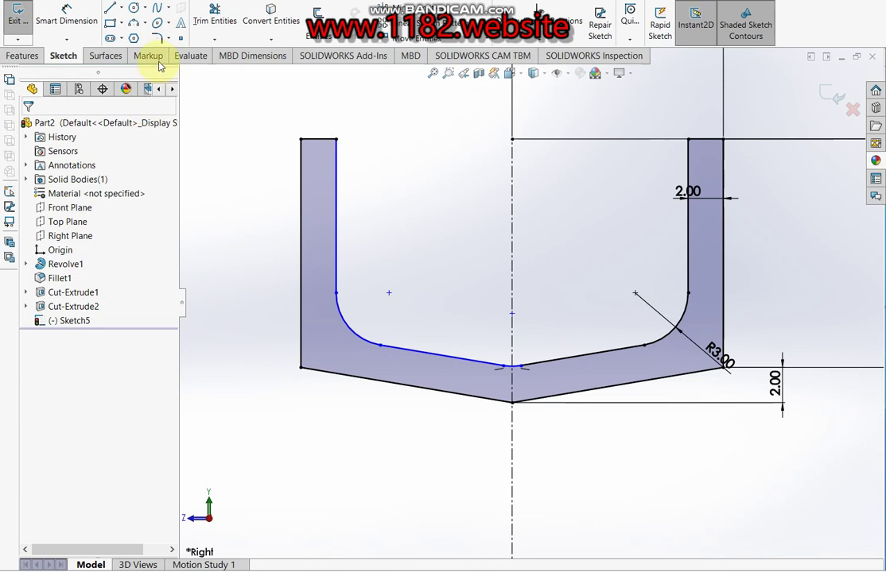
Round the top-left and top-right corners of the rim profile with 0.5 mm fillets.
click(159, 38)
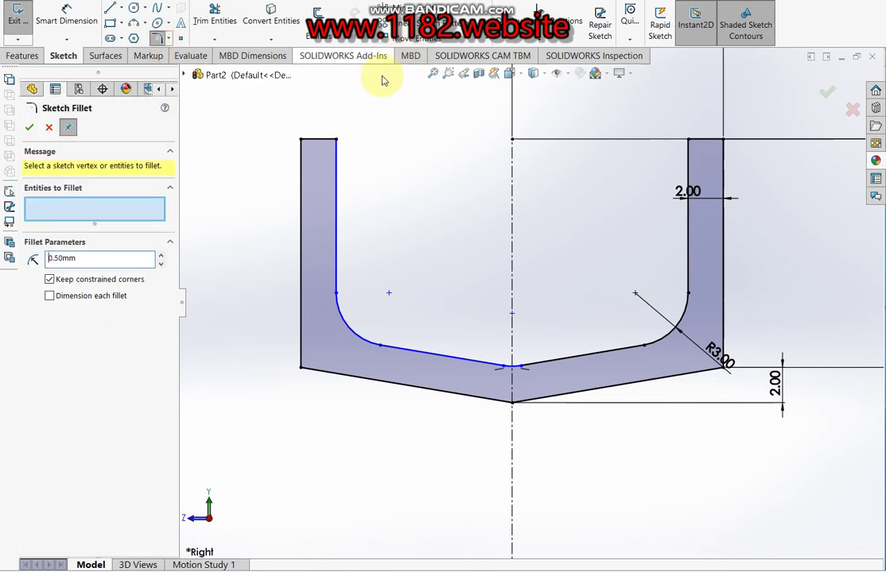
click(327, 141)
click(335, 150)
click(703, 143)
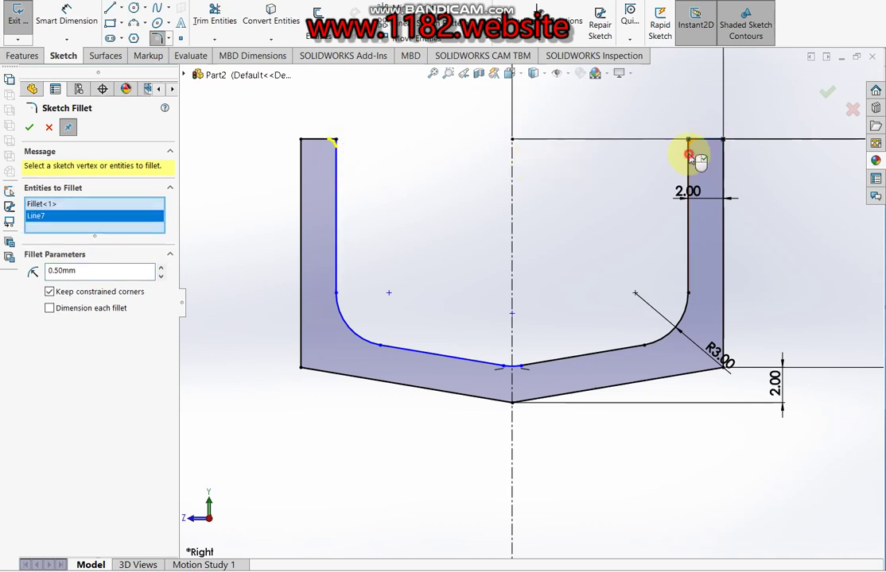
click(29, 127)
click(827, 94)
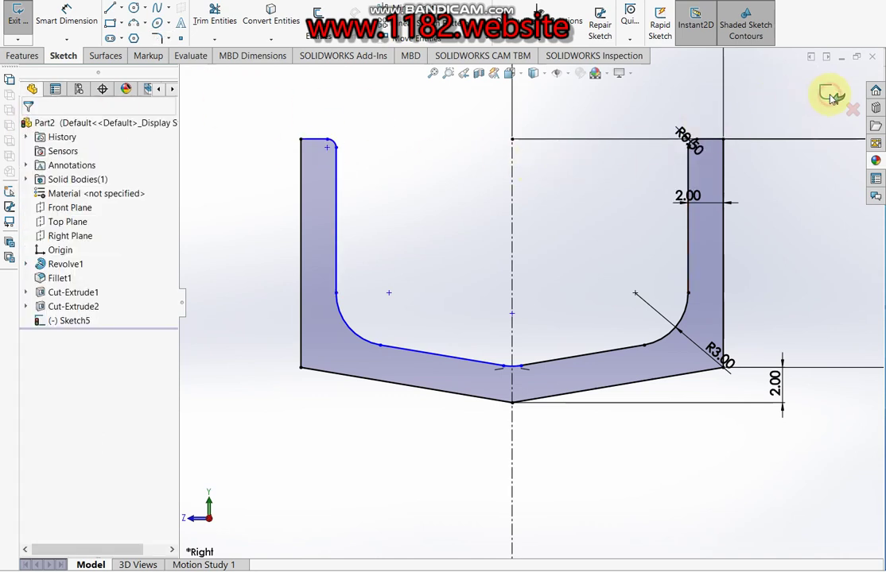
Set up a 360° revolve of the rim profile about Line1.
click(829, 94)
scroll(573, 287, up, 3)
scroll(589, 375, up, 3)
scroll(521, 461, down, 2)
scroll(520, 461, up, 3)
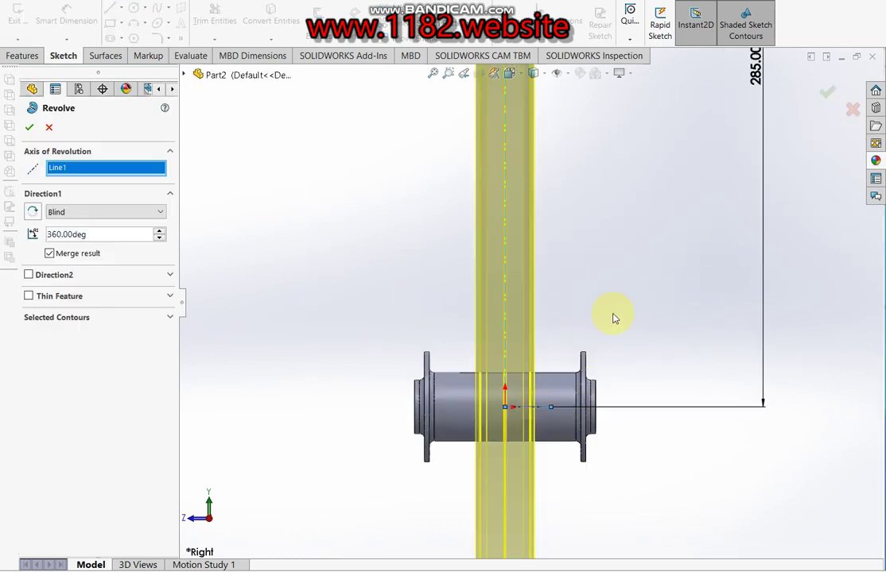
Accept the 360° revolve to form the rim ring around the hub.
click(830, 93)
scroll(500, 306, down, 3)
middle_drag(500, 306, 462, 320)
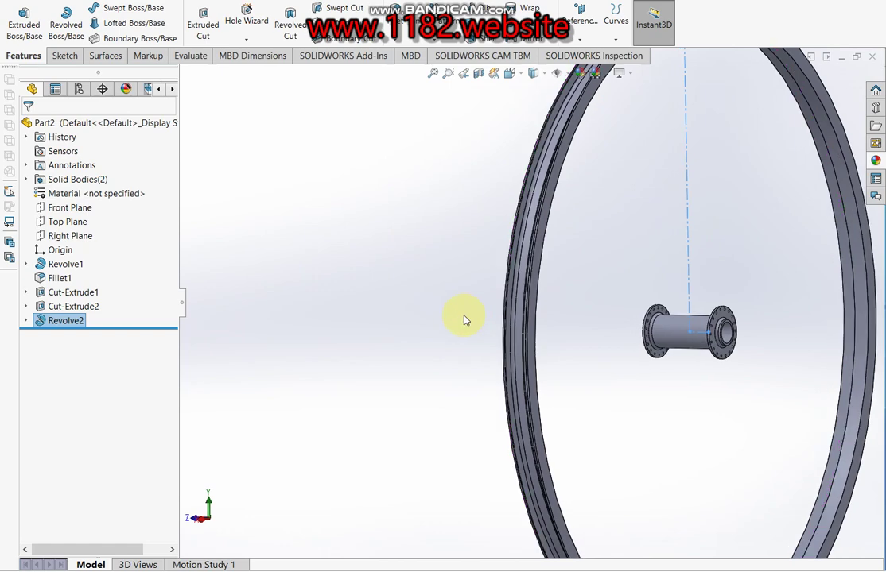
scroll(634, 338, up, 3)
scroll(503, 311, down, 3)
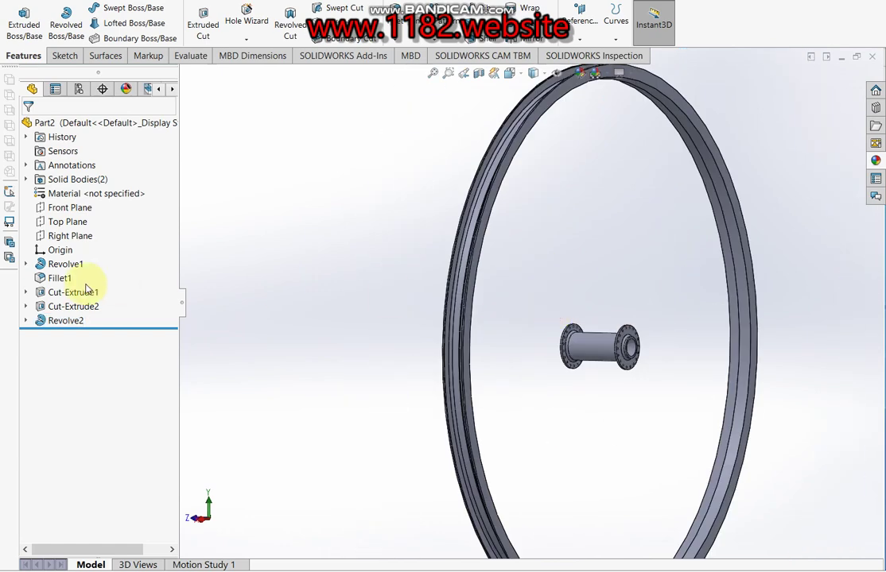
Create reference axis Axis1 through the hub's cylindrical face.
click(61, 236)
mouse_move(335, 278)
middle_down()
mouse_move(411, 336)
mouse_move(395, 222)
mouse_move(757, 306)
middle_up()
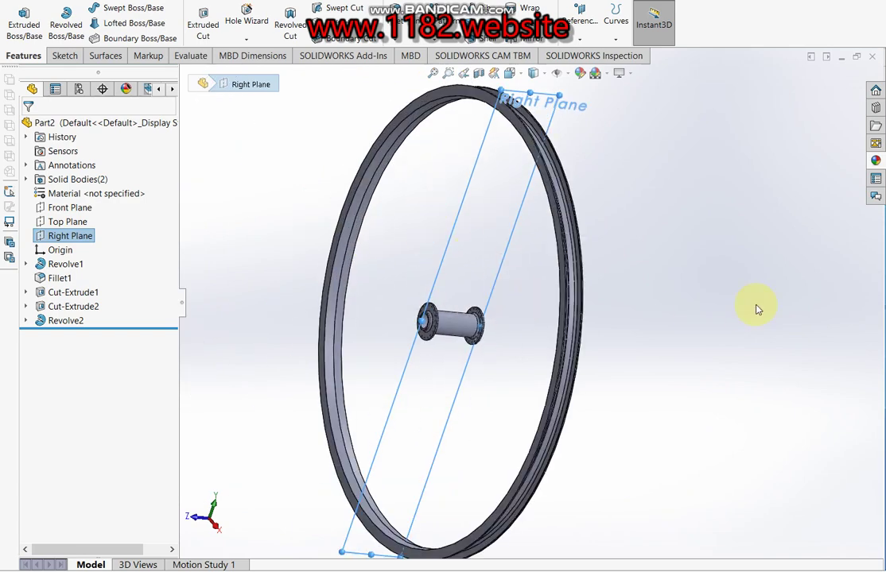
click(757, 306)
click(580, 15)
click(587, 70)
scroll(506, 213, up, 5)
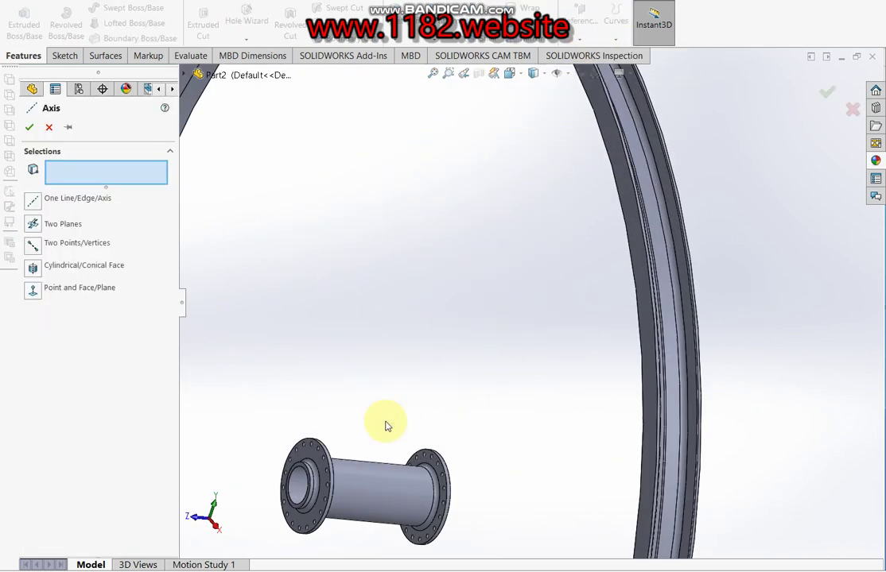
click(301, 486)
click(30, 127)
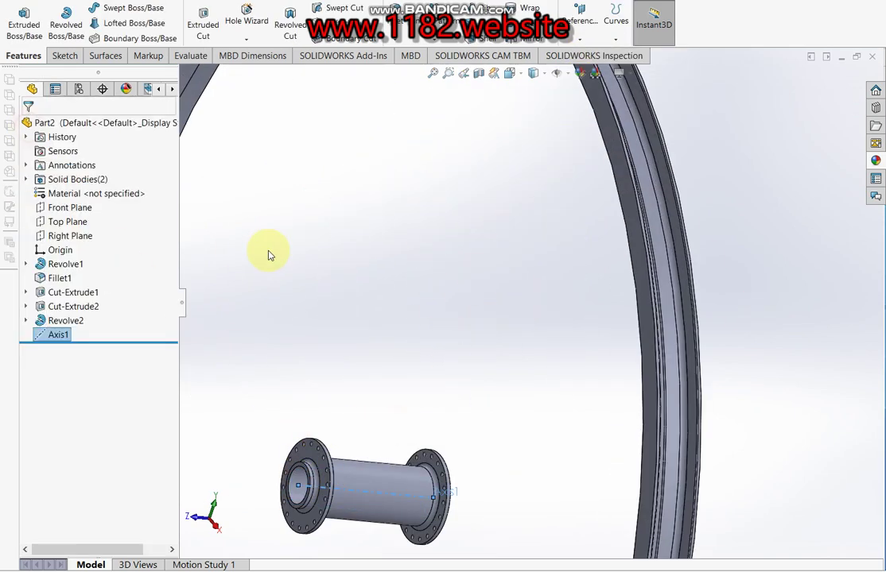
scroll(471, 410, down, 5)
Select the Right Plane and bring up the Sketch tools.
click(59, 236)
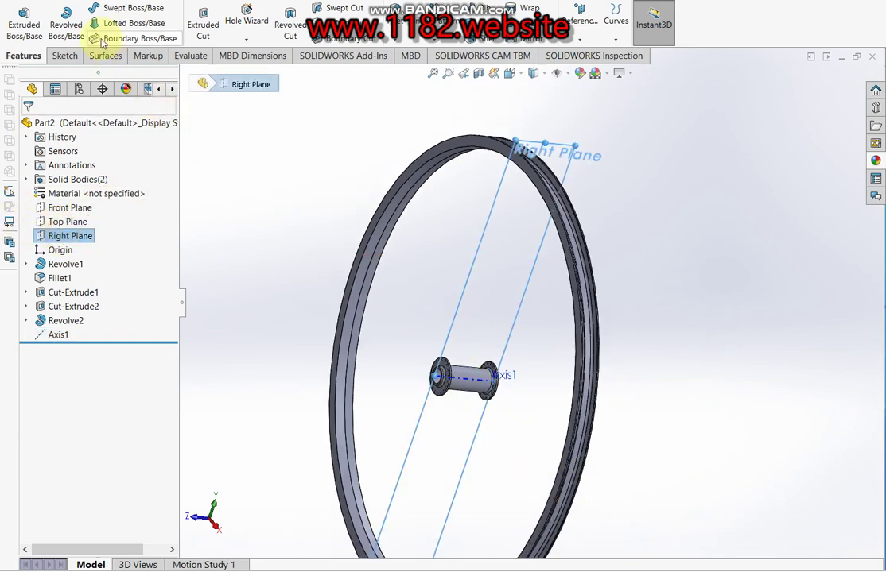
scroll(380, 318, up, 5)
scroll(576, 431, up, 2)
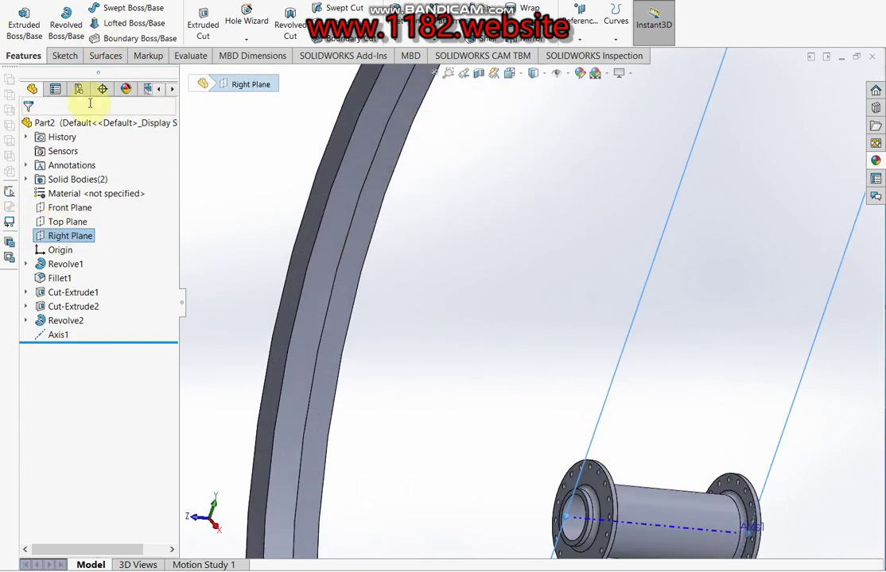
click(67, 54)
Start a sketch on the Right Plane with the wheel shown in section, viewed normal to.
click(20, 14)
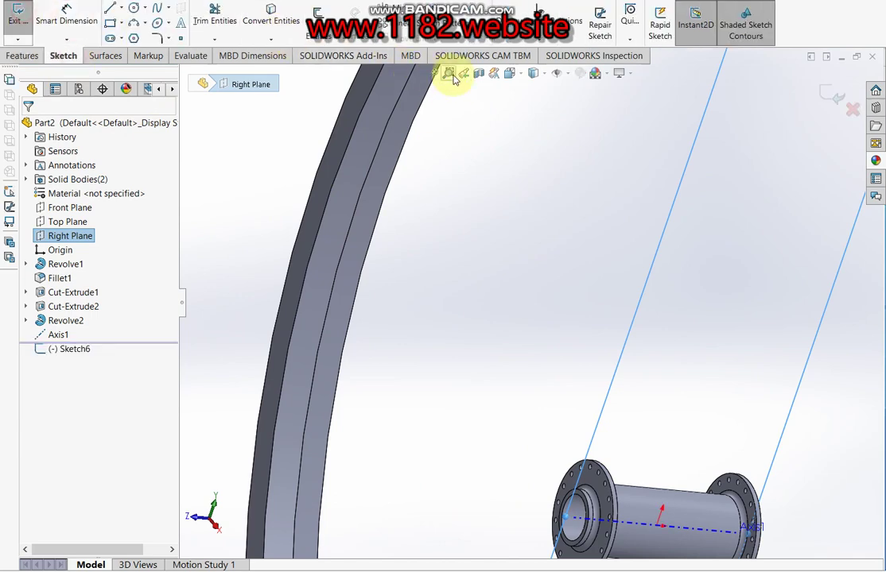
click(494, 74)
scroll(623, 240, down, 3)
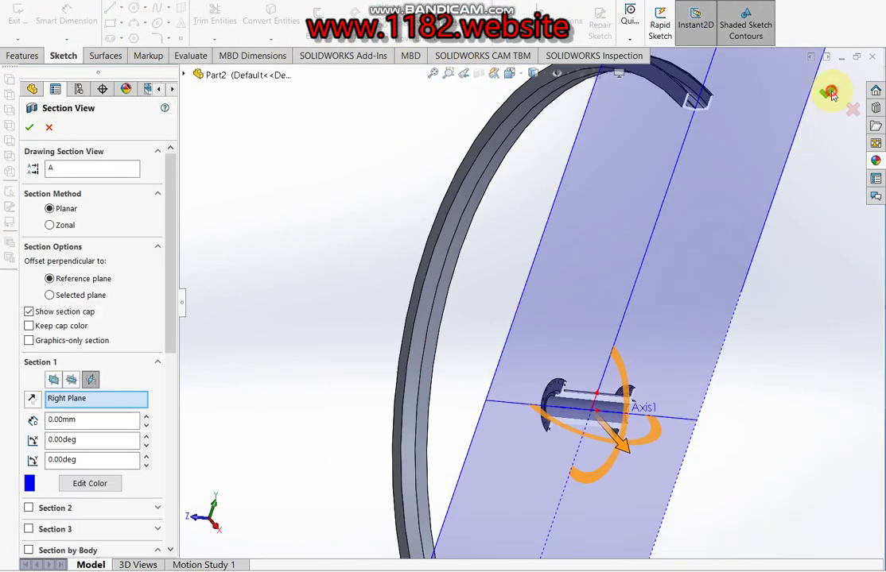
click(829, 93)
key(ctrl+8)
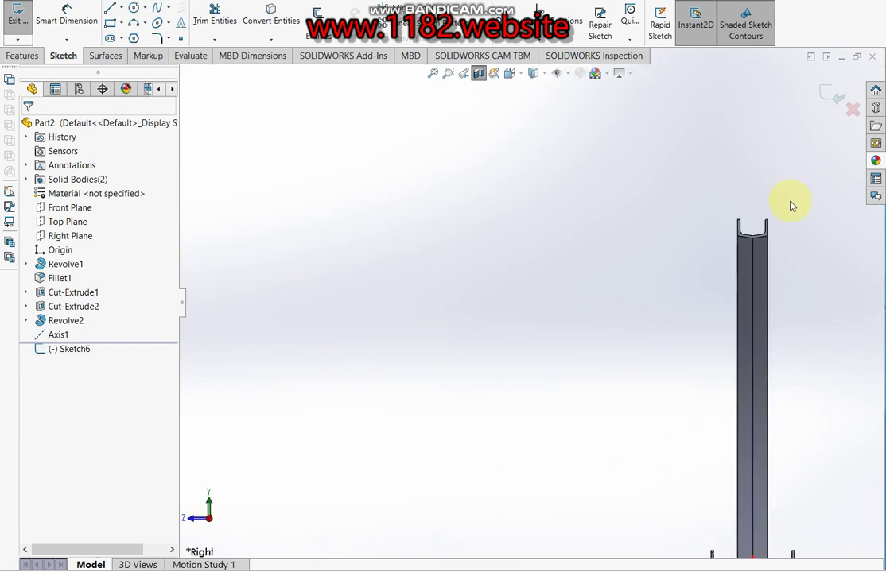
scroll(722, 435, up, 3)
scroll(620, 362, up, 4)
scroll(592, 365, up, 1)
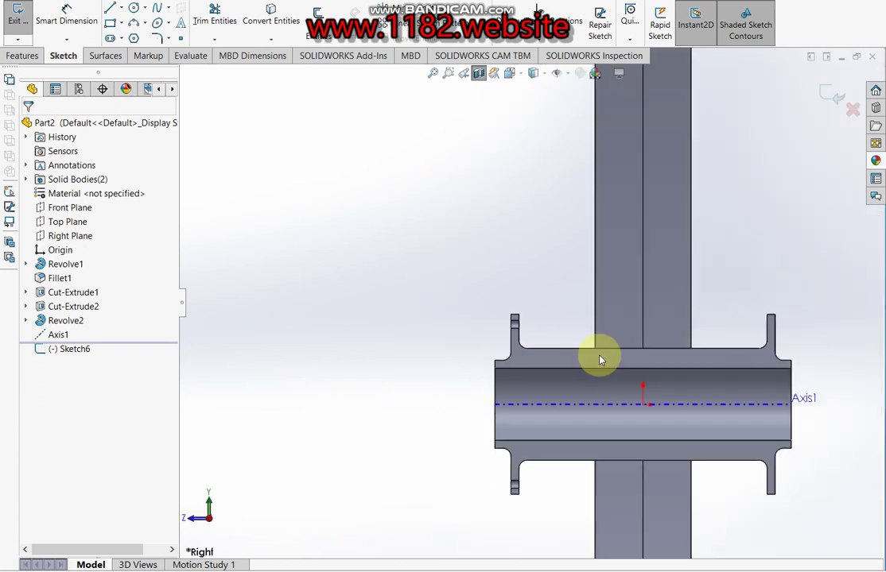
scroll(598, 356, up, 2)
scroll(579, 326, up, 2)
Draw the spoke path lines from the hub flange hole to the rim's inner centre.
click(110, 10)
scroll(450, 333, up, 3)
scroll(430, 324, up, 1)
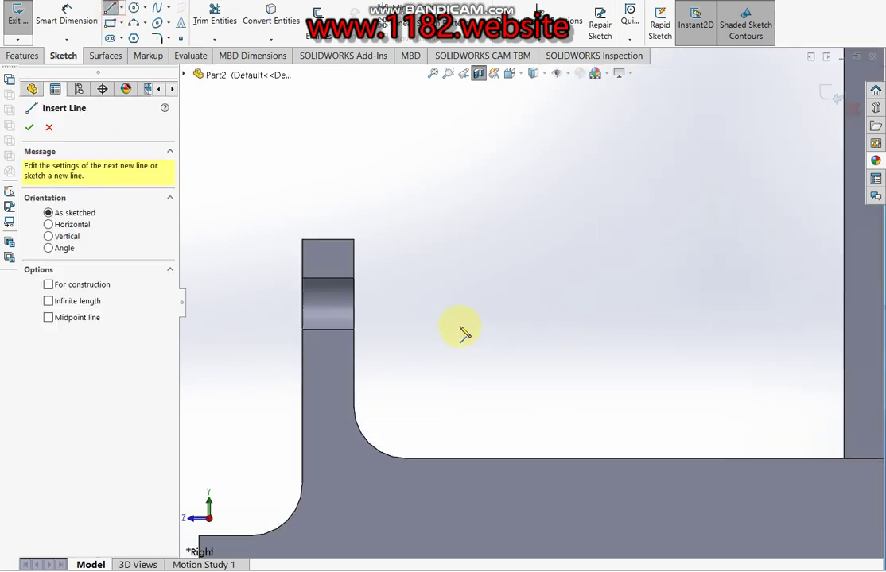
click(453, 304)
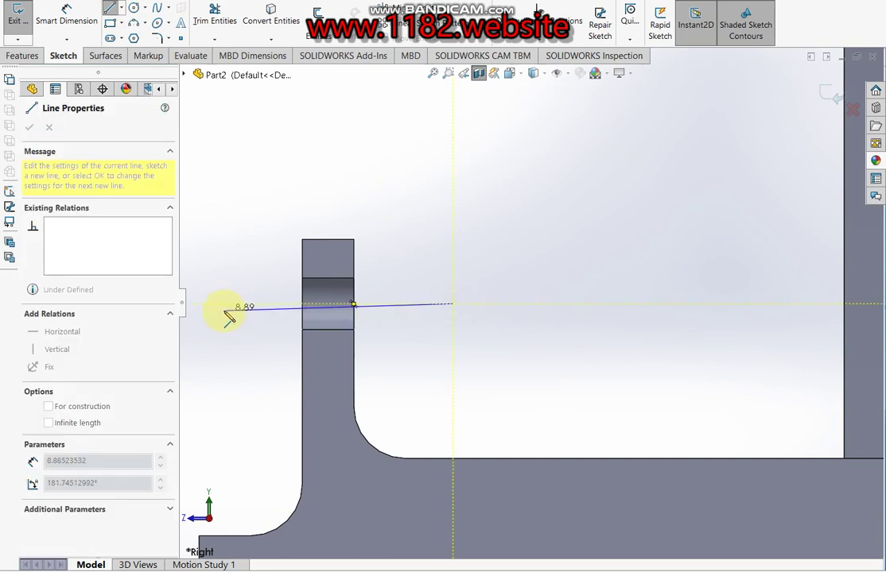
scroll(278, 254, down, 3)
scroll(414, 191, down, 3)
scroll(465, 182, up, 4)
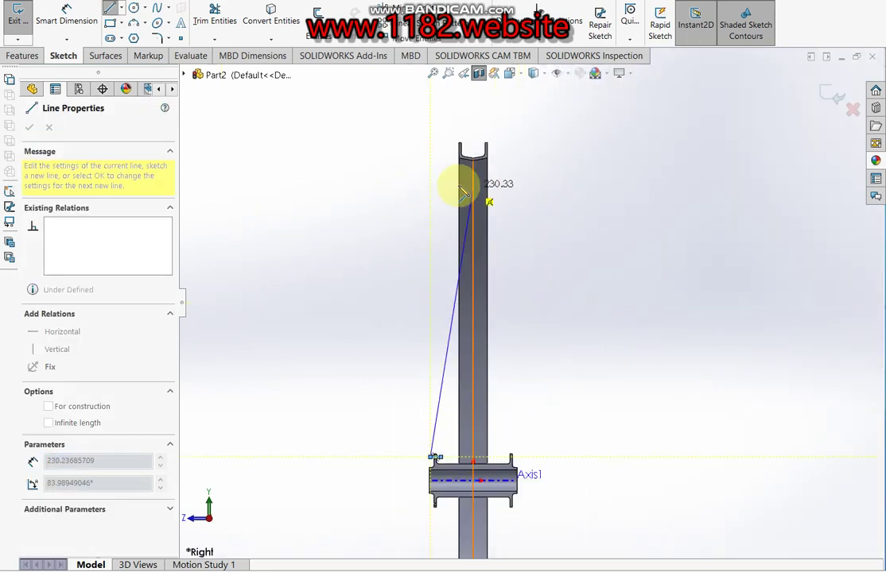
scroll(493, 179, up, 5)
scroll(509, 187, up, 3)
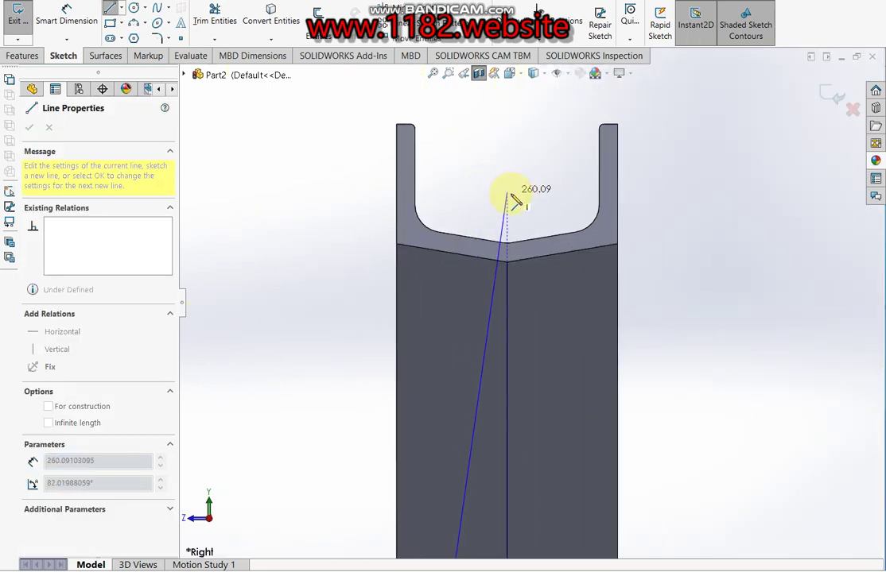
click(507, 238)
scroll(509, 326, down, 5)
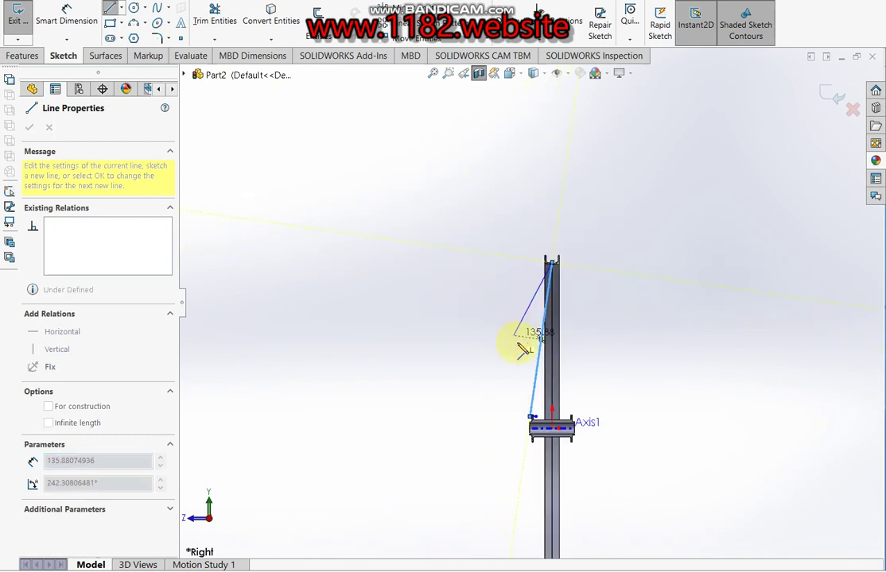
scroll(549, 390, up, 5)
key(Escape)
key(Escape)
scroll(477, 378, up, 5)
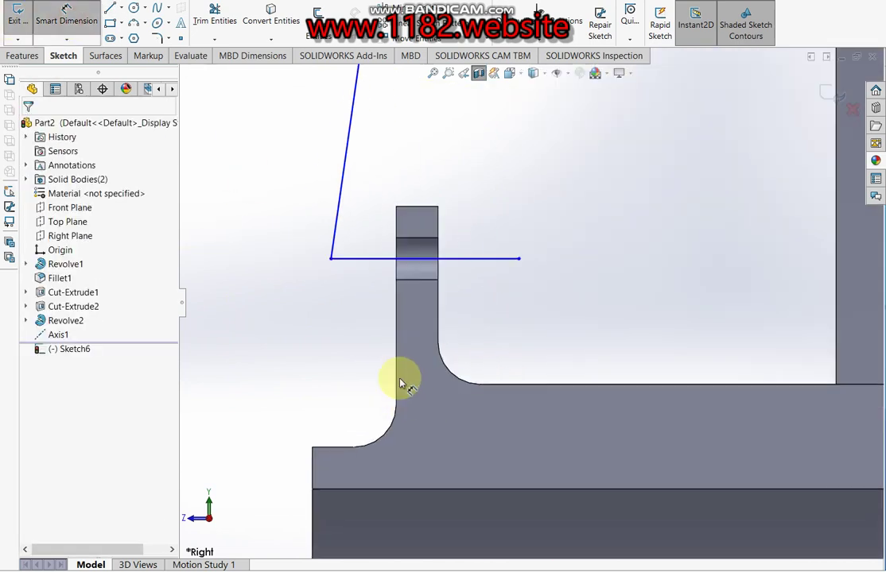
Dimension the path: 6 mm offset from the flange and 10 mm horizontal line length.
click(397, 328)
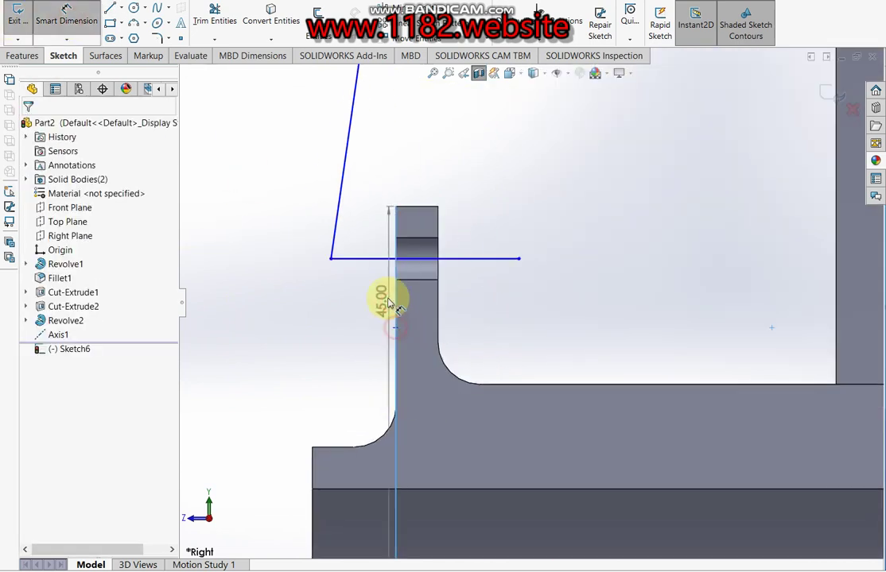
click(330, 259)
click(356, 312)
text(6)
key(Return)
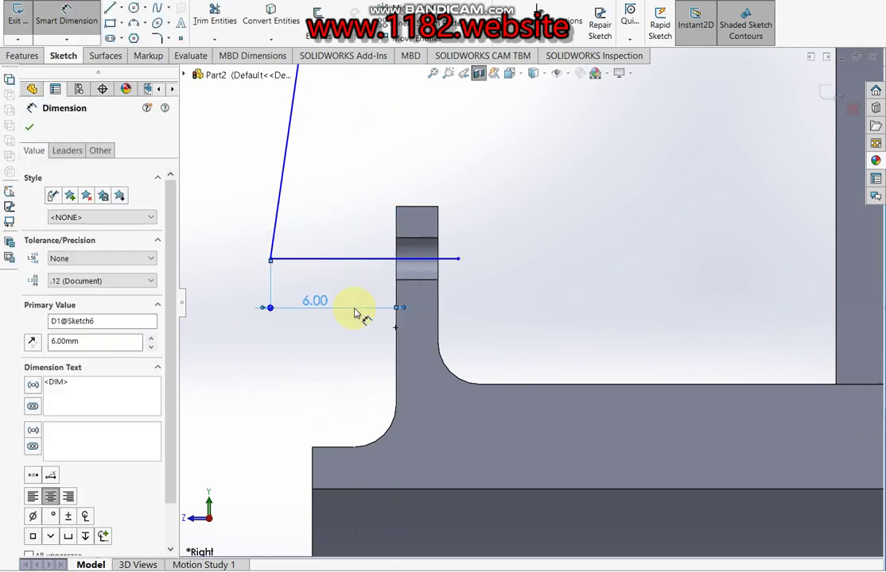
click(430, 262)
click(455, 340)
text(10)
key(Return)
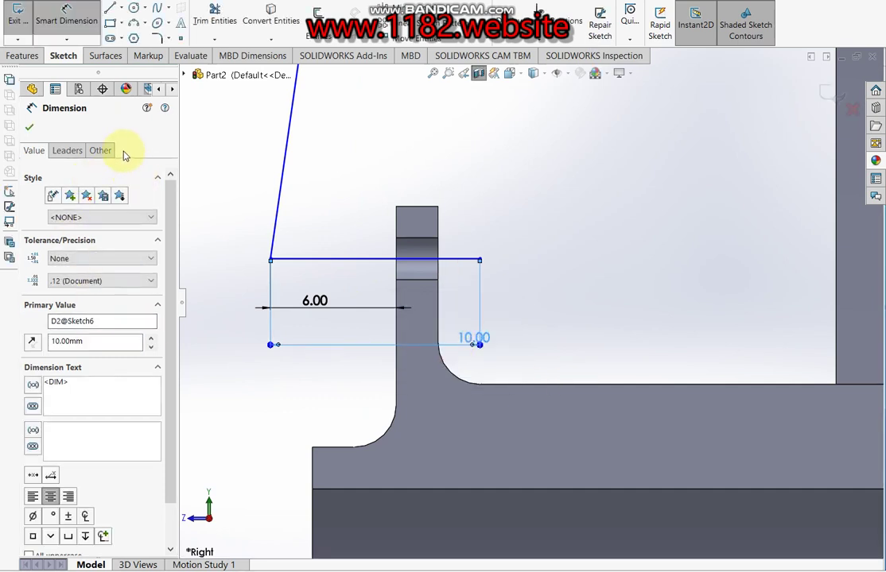
Round the line corner with a 4 mm sketch fillet and exit the sketch.
click(148, 40)
text(4)
key(Return)
click(271, 258)
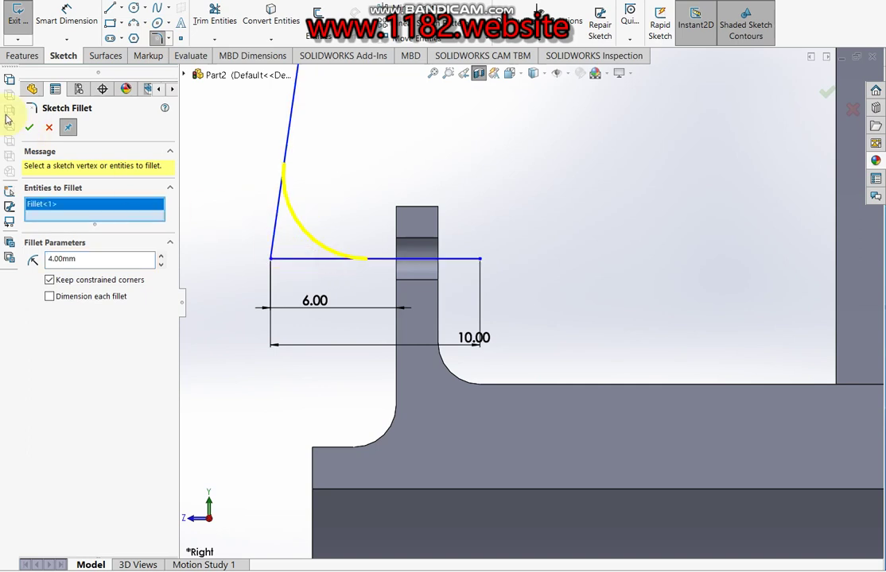
click(27, 132)
click(27, 129)
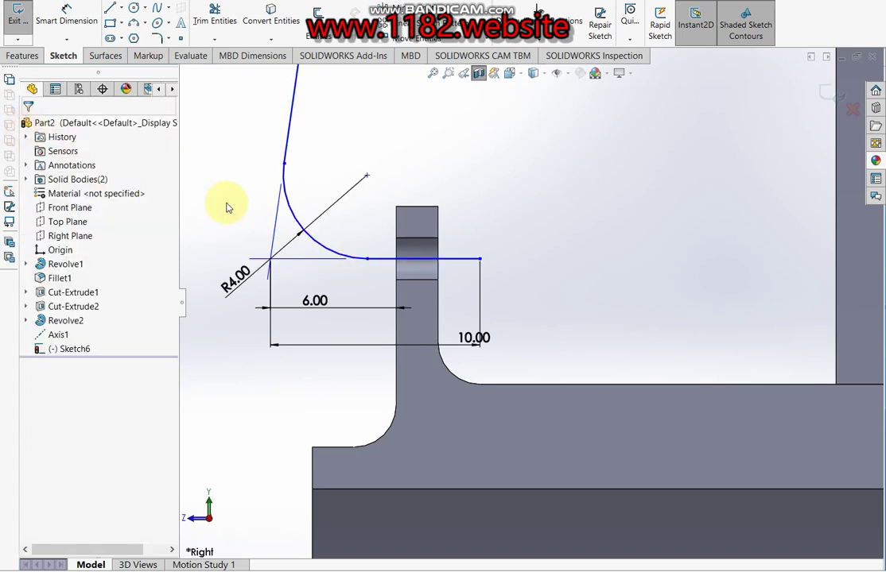
click(831, 105)
click(478, 259)
middle_drag(500, 281, 469, 109)
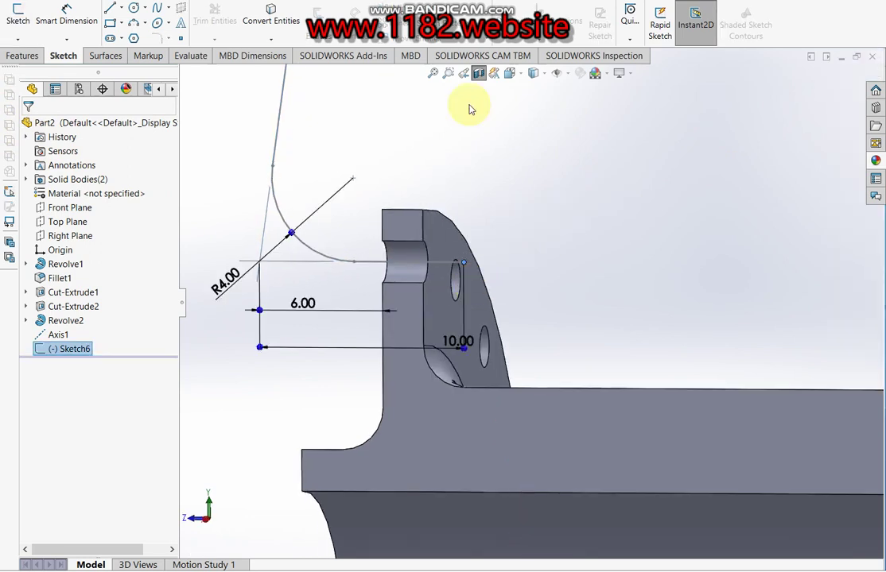
Create reference plane Plane1 at the spoke line's flange end point.
click(22, 56)
click(587, 40)
click(585, 56)
click(462, 263)
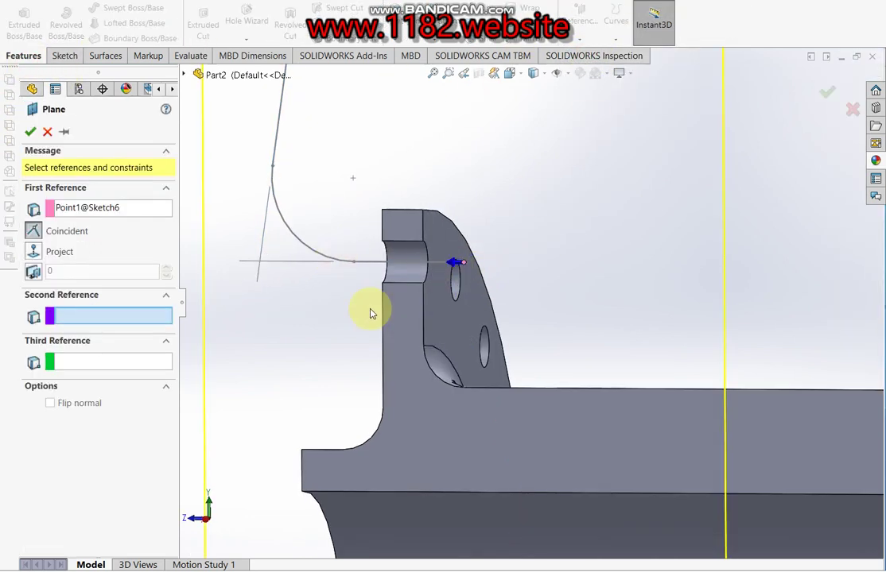
click(443, 318)
click(29, 132)
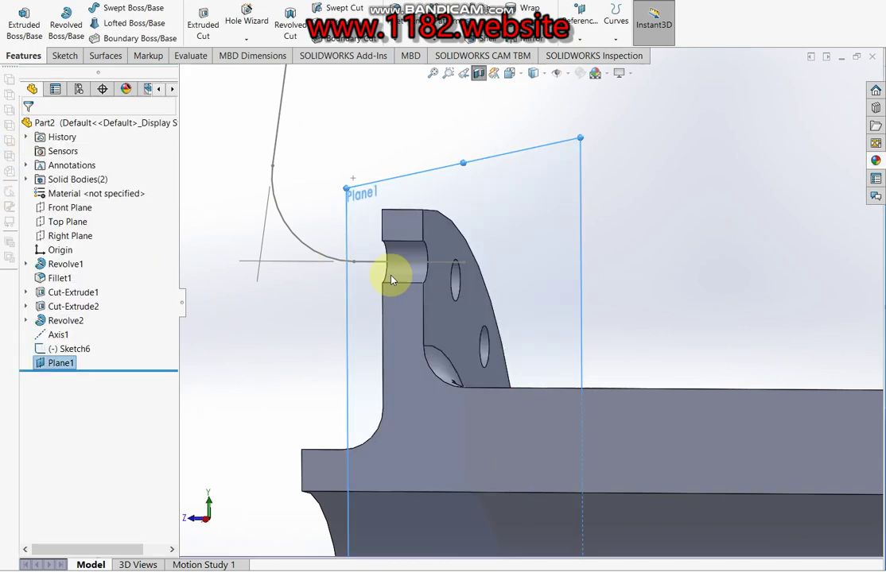
Sketch a circle at the spoke end on Plane1, dimension it ⌀1.85 mm, and exit.
click(64, 56)
click(18, 20)
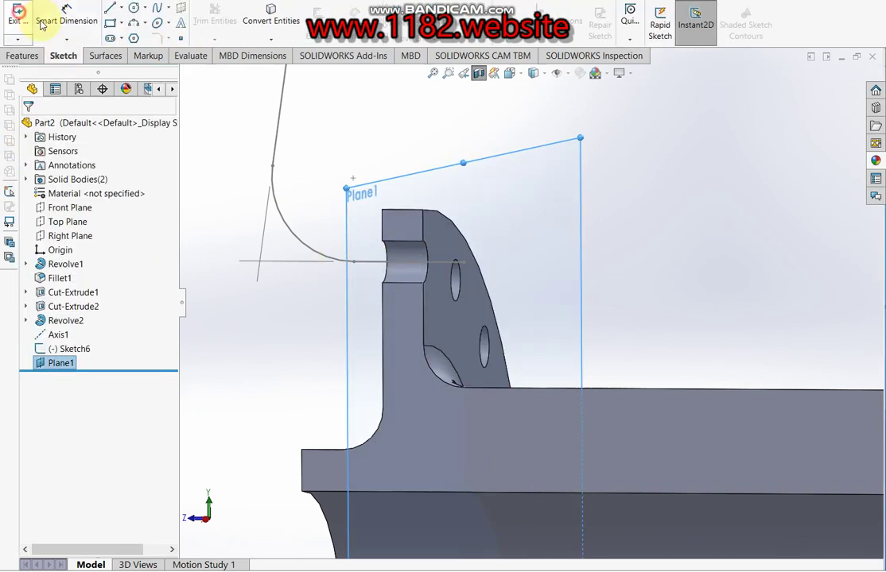
click(131, 10)
click(464, 263)
click(464, 200)
click(67, 27)
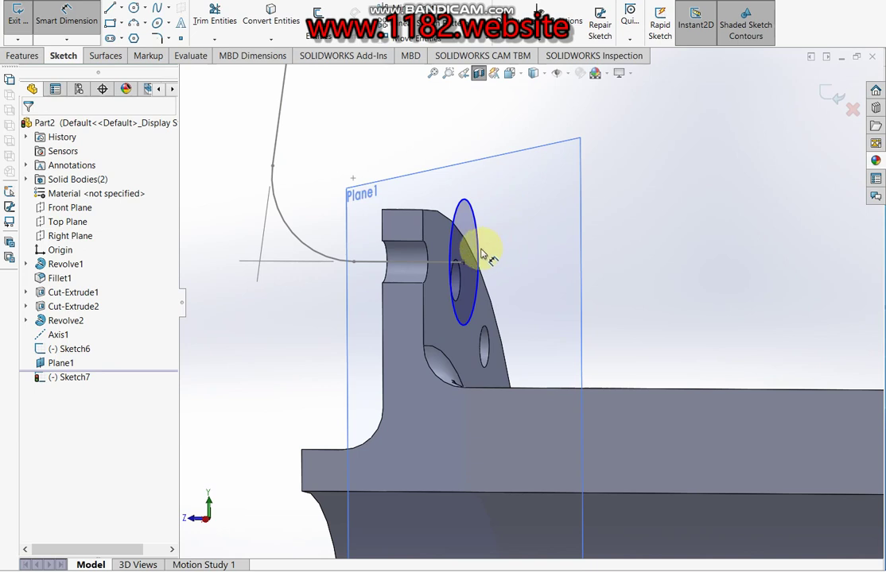
click(479, 255)
click(539, 258)
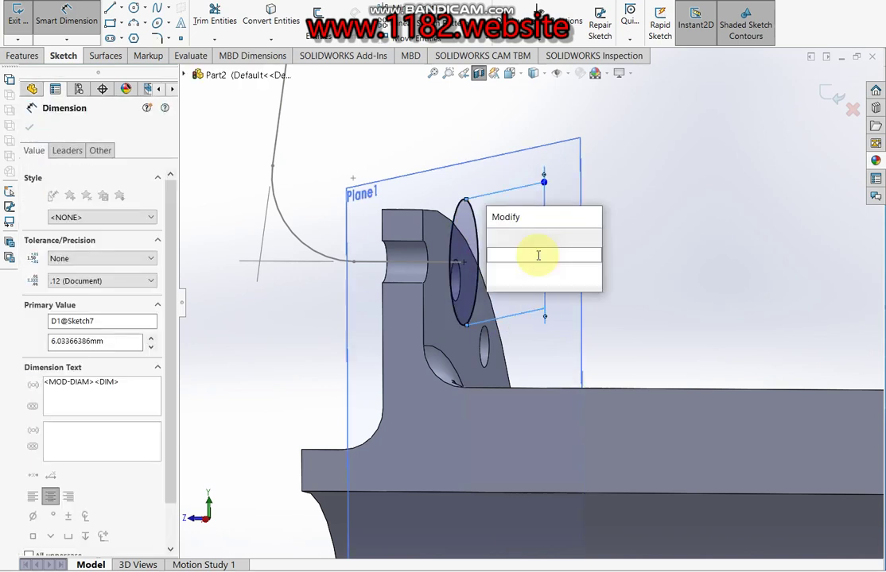
text(1.85)
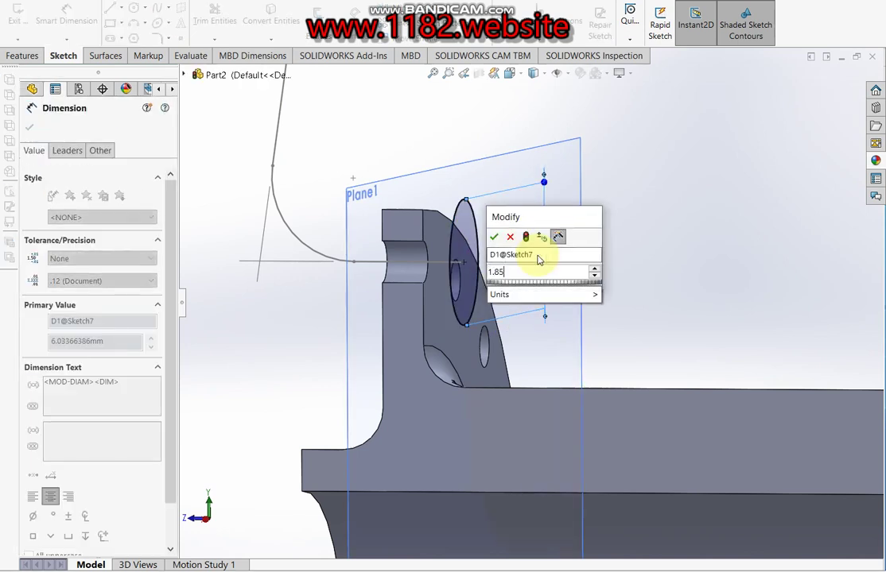
key(Return)
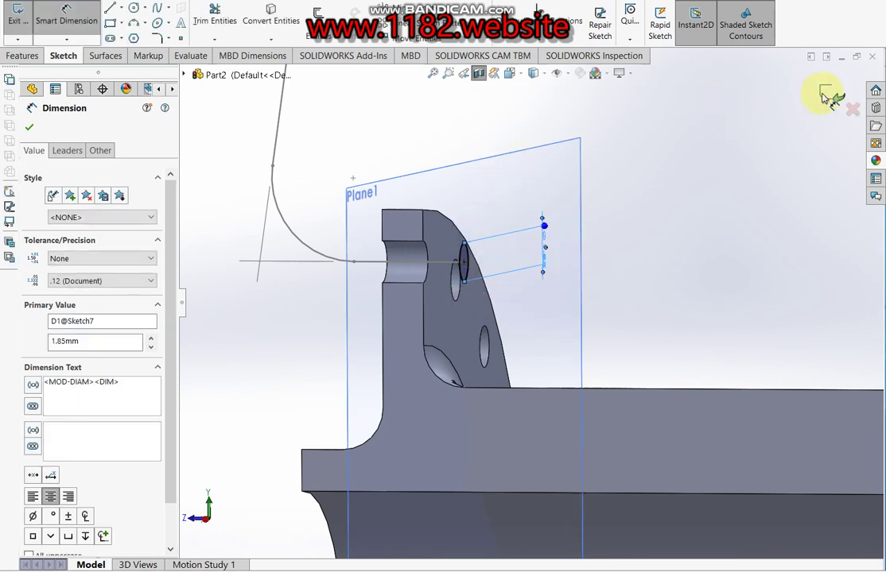
click(827, 97)
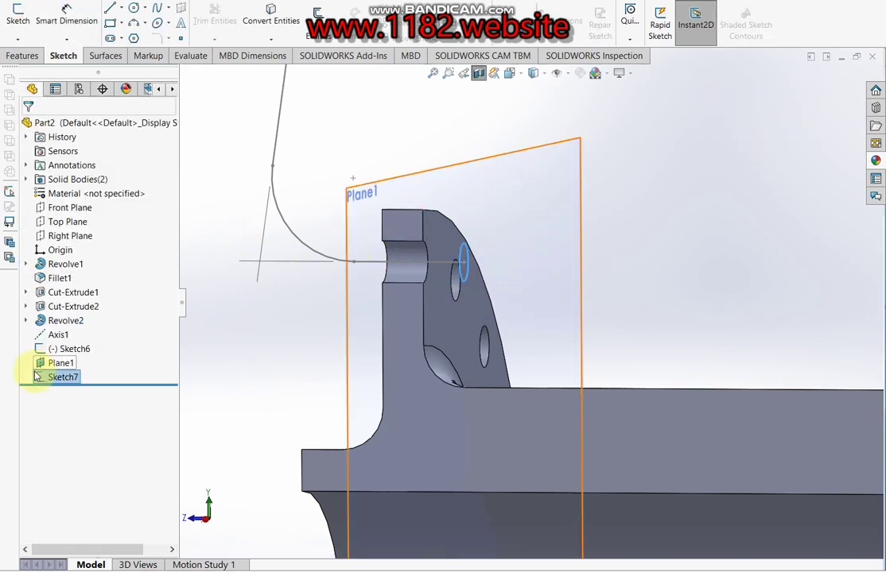
Sweep the circle Sketch7 along path Sketch6 to create spoke Sweep2.
middle_drag(430, 334, 483, 278)
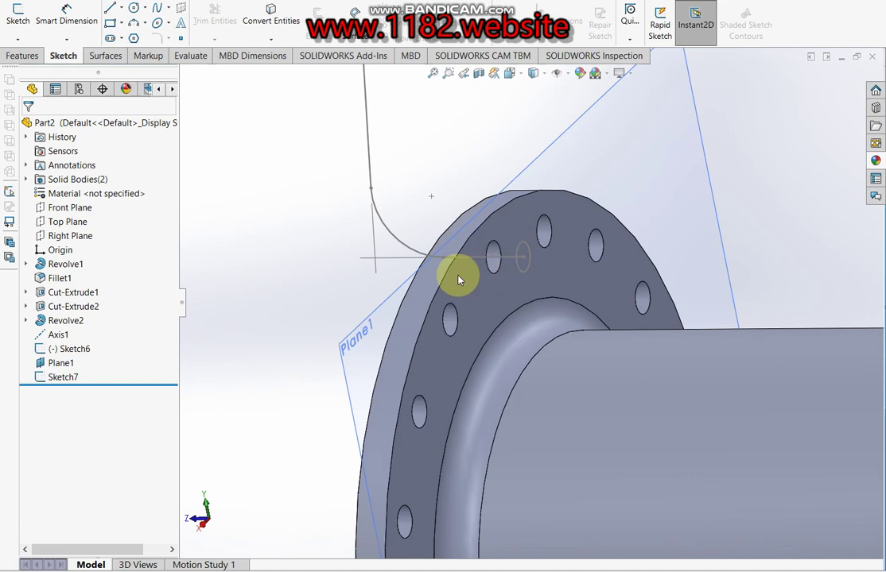
middle_drag(203, 267, 522, 306)
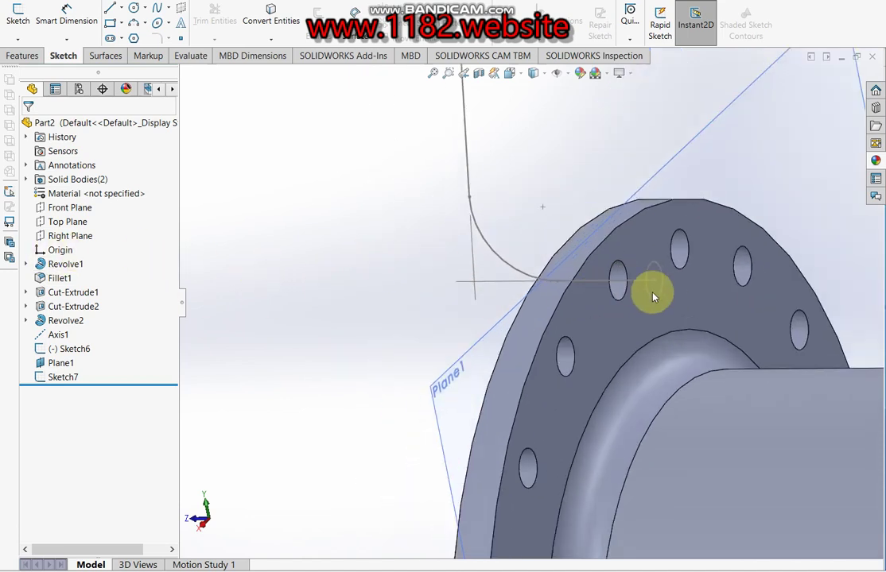
click(65, 379)
click(70, 349)
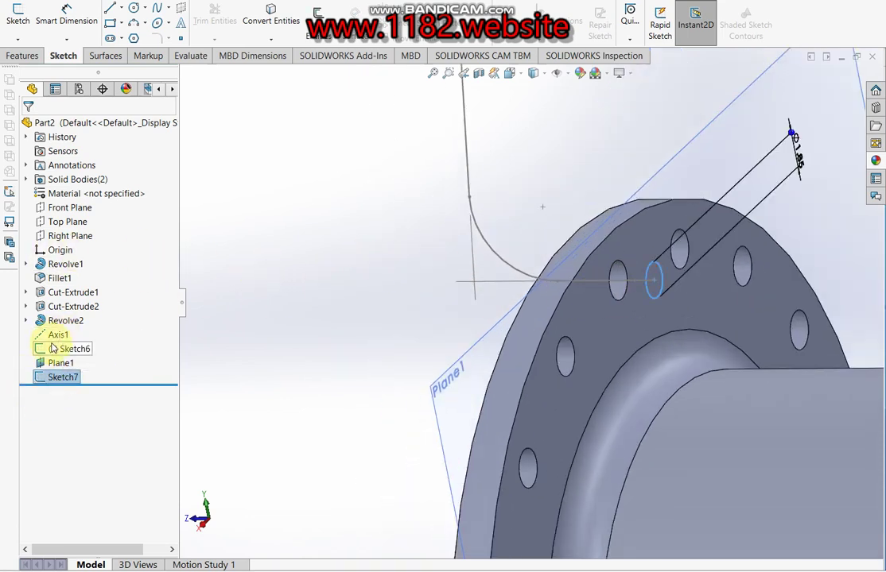
click(37, 57)
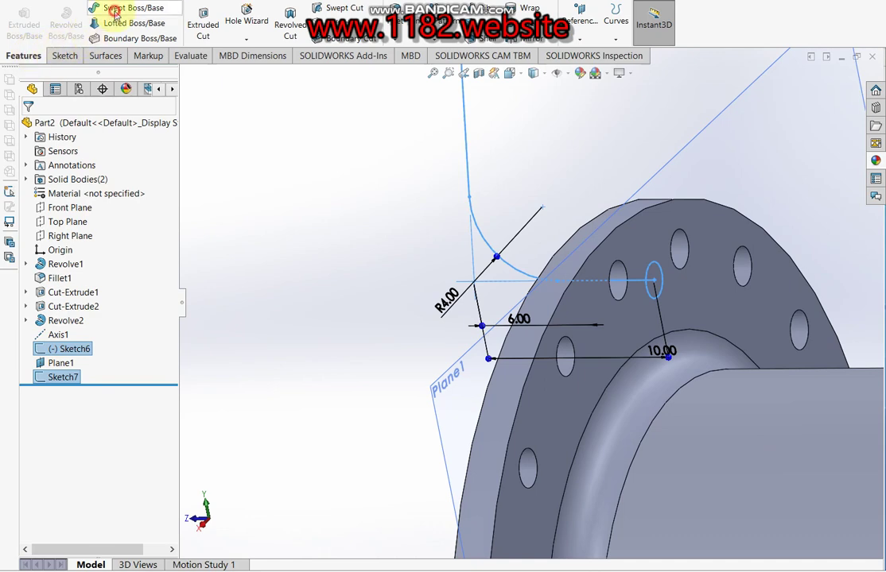
click(115, 10)
click(825, 97)
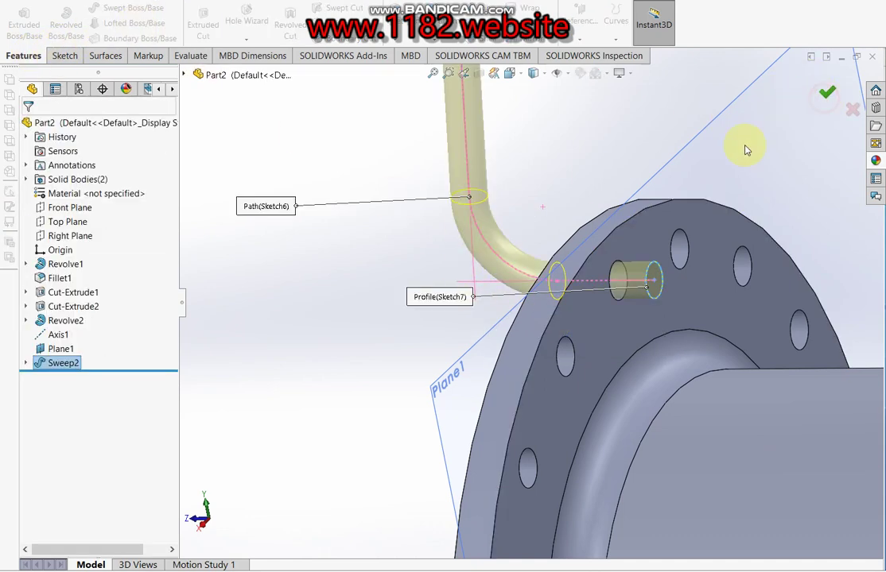
Zoom out and orbit to view the whole wheel with the new spoke.
scroll(528, 241, up, 3)
scroll(356, 322, up, 2)
scroll(483, 339, up, 3)
scroll(509, 302, up, 4)
middle_drag(540, 249, 558, 313)
right_click(64, 352)
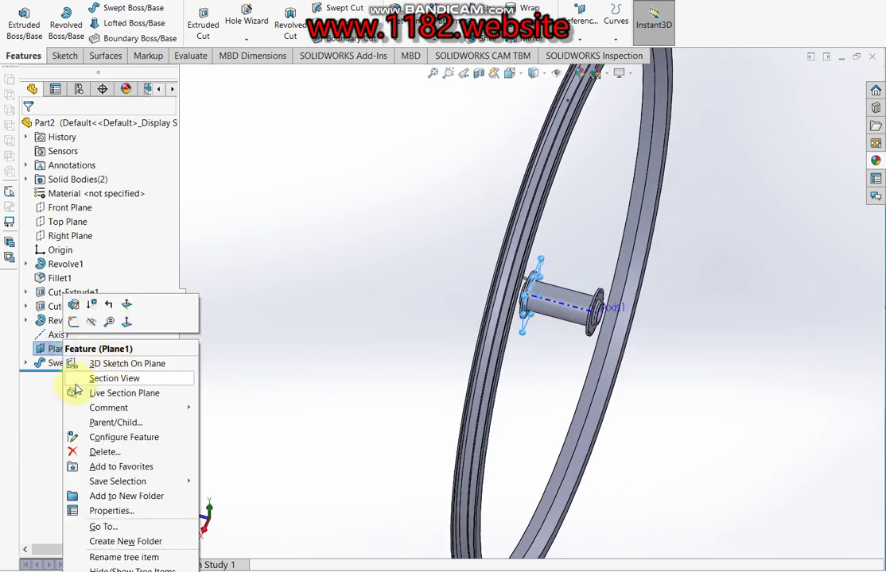
scroll(431, 259, down, 2)
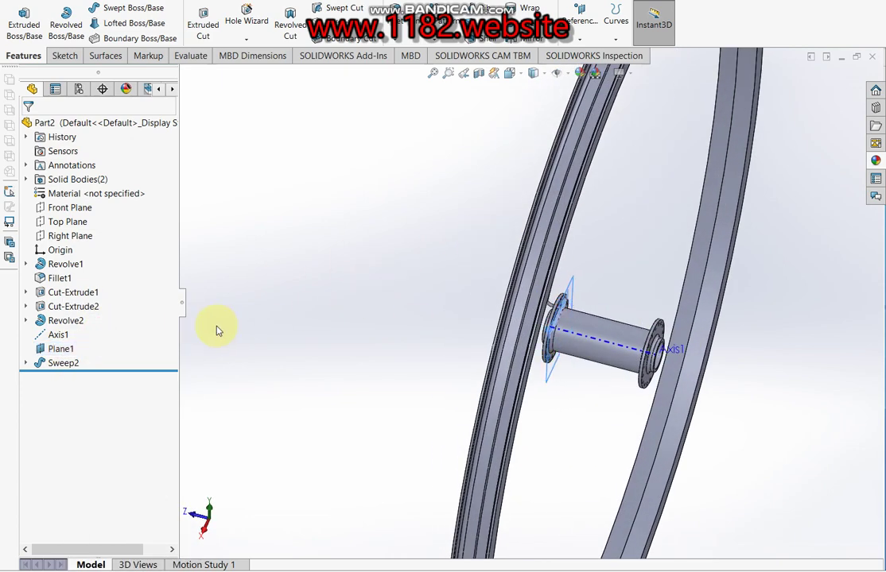
Add Plane3 through Axis1, set At Angle 20° from the Right Plane.
right_click(45, 349)
key(Escape)
scroll(396, 336, up, 2)
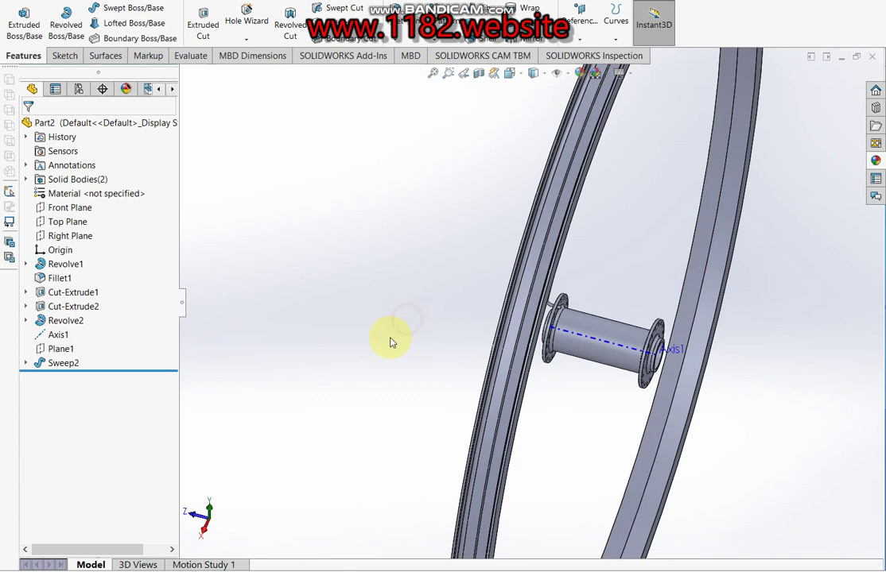
scroll(342, 247, up, 3)
click(77, 236)
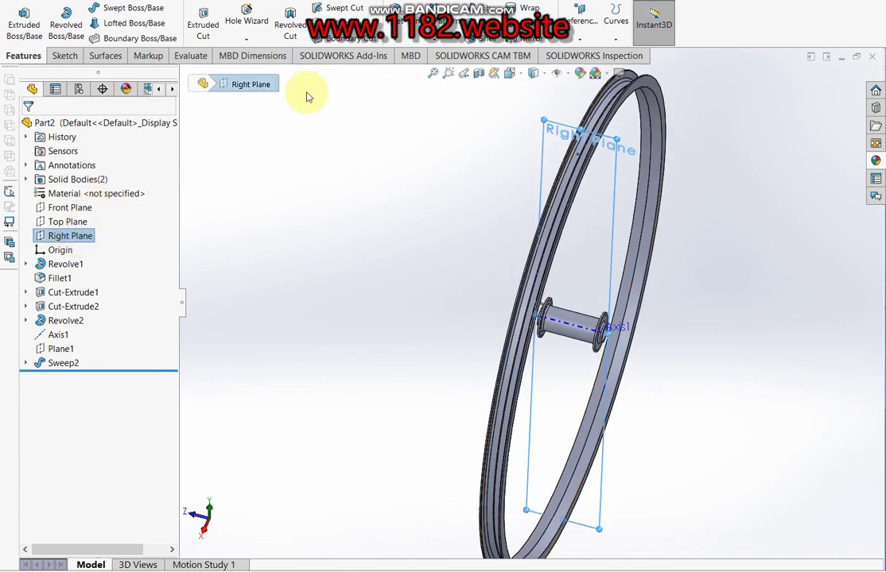
click(575, 32)
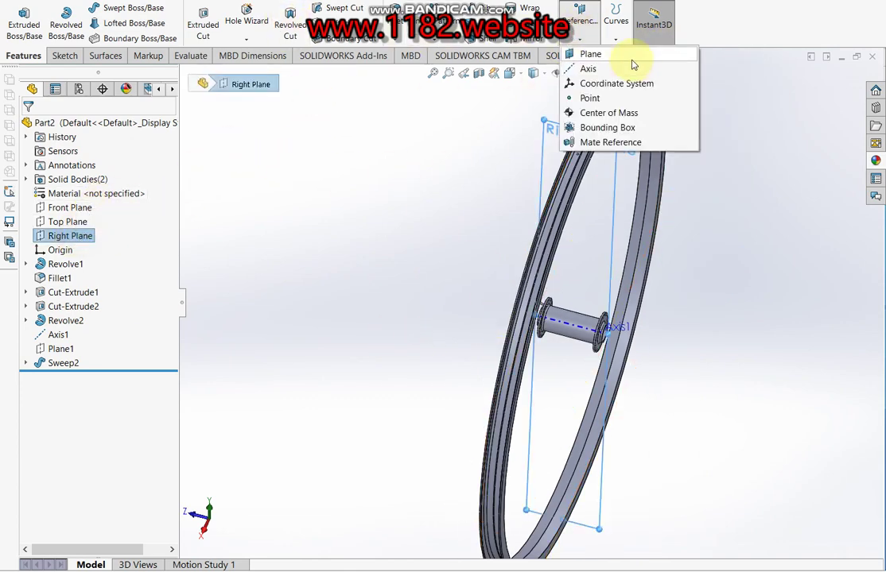
click(587, 54)
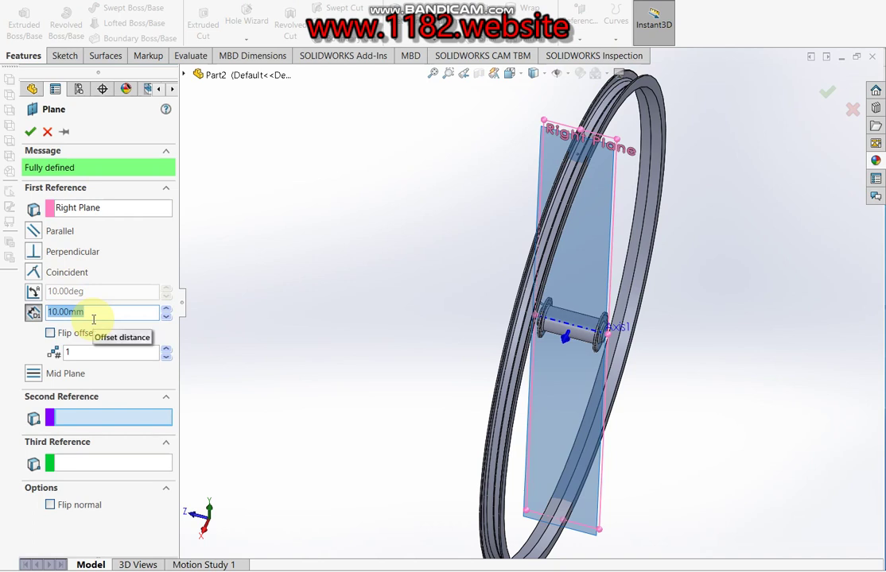
click(32, 292)
text(20)
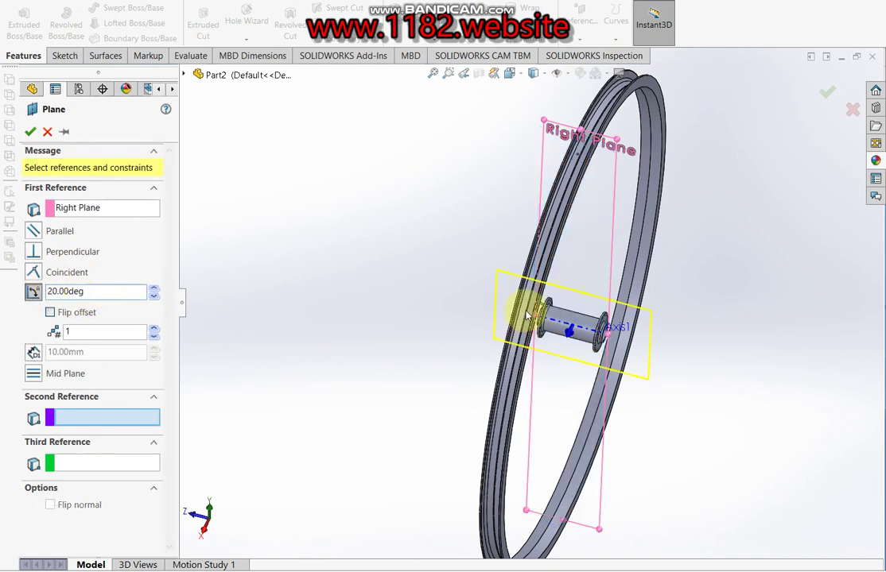
click(526, 315)
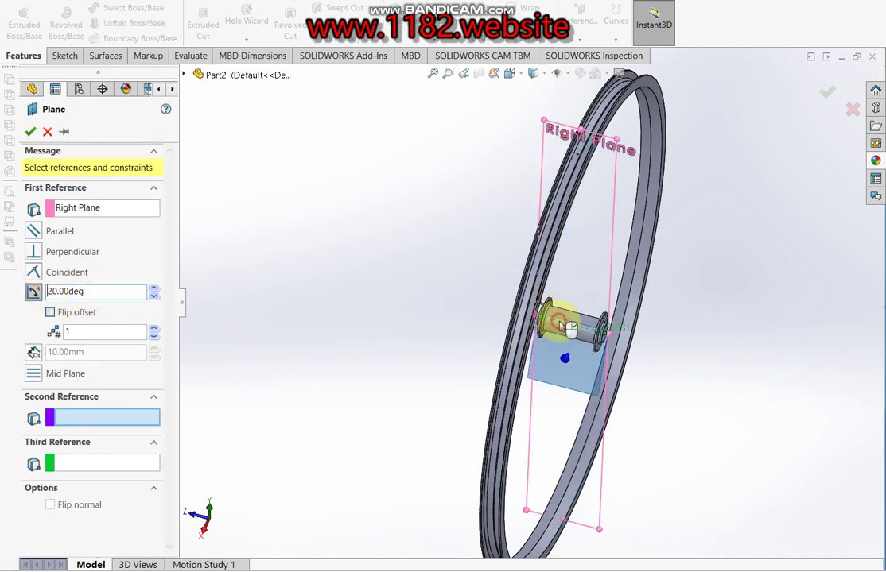
click(31, 134)
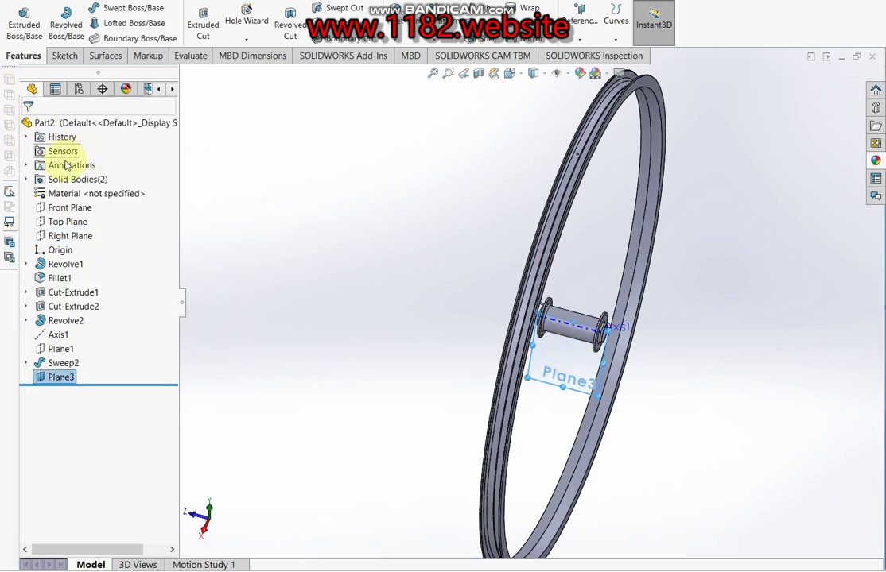
Section the wheel through Plane3 and view it normal to Plane3 to inspect the hub.
click(478, 74)
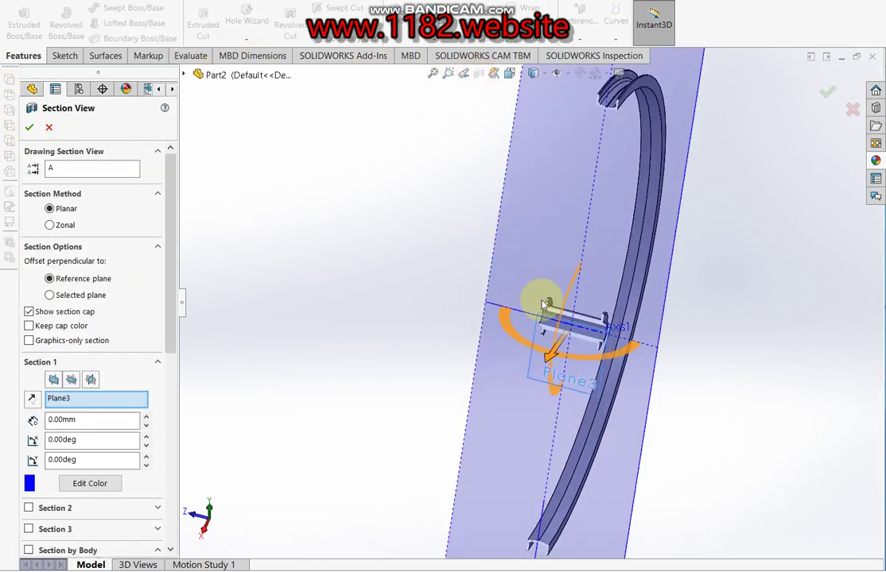
click(32, 130)
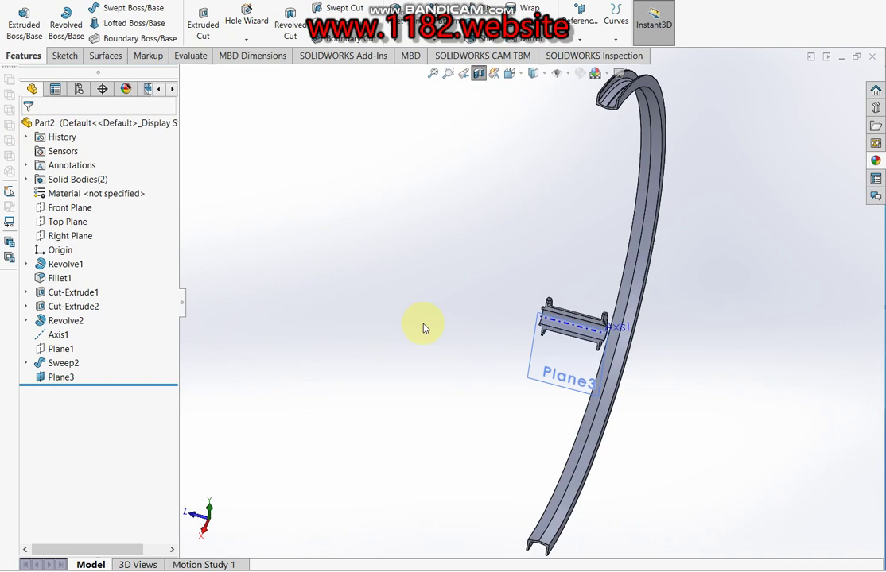
key(ctrl+8)
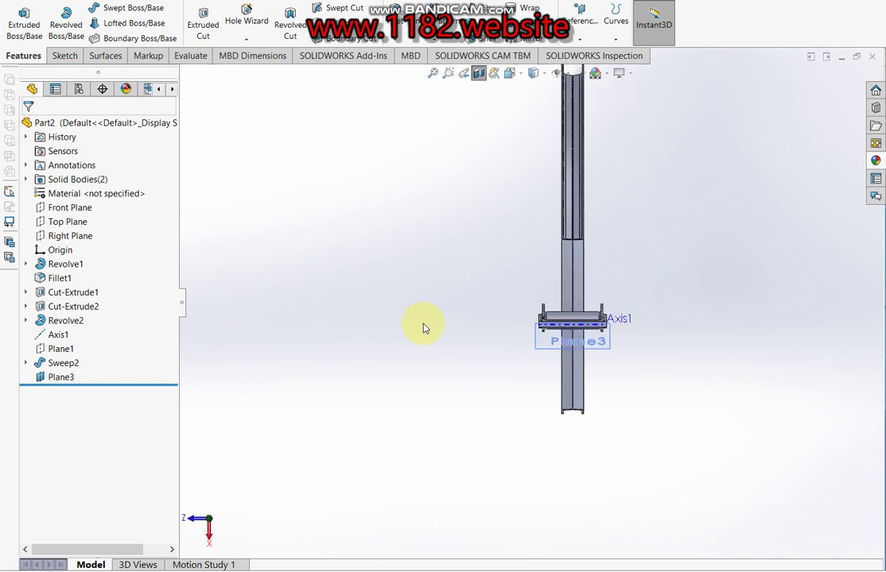
key(ctrl+8)
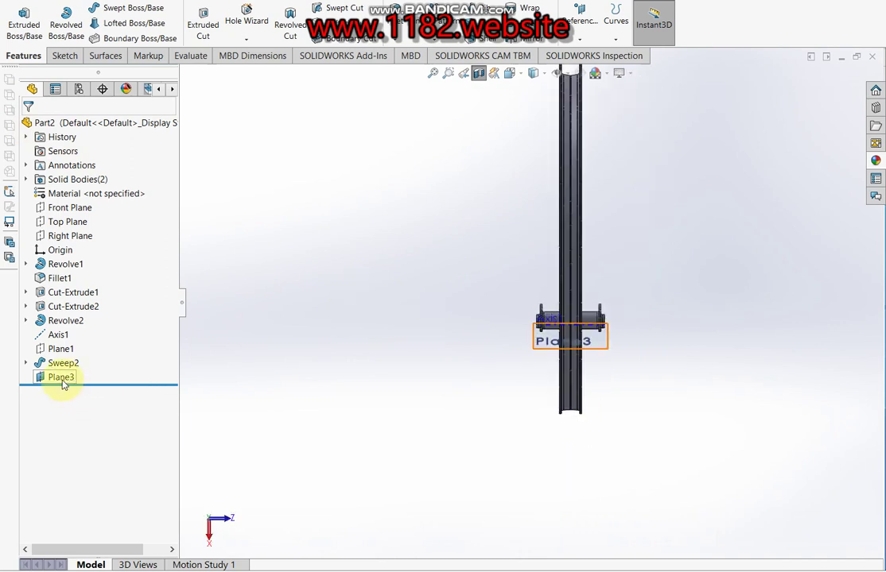
click(62, 379)
key(ctrl+8)
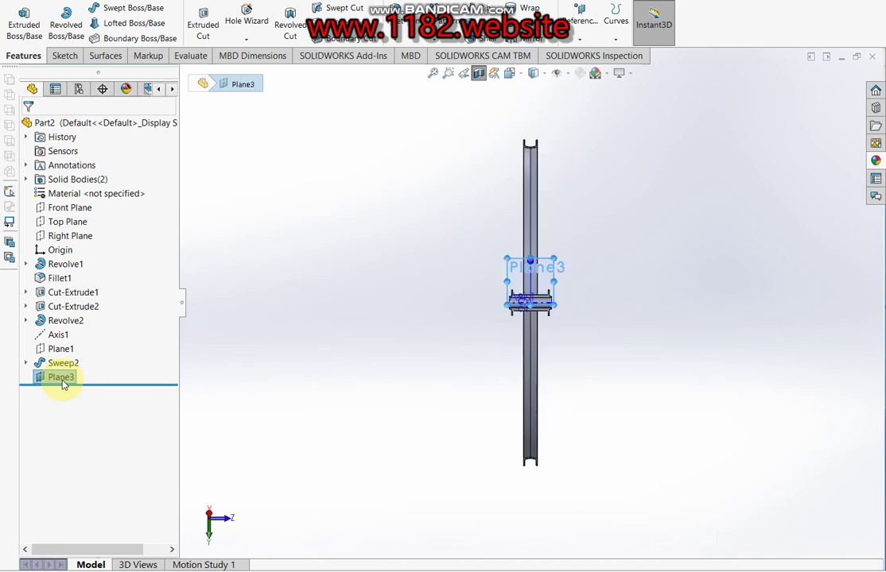
scroll(557, 318, down, 5)
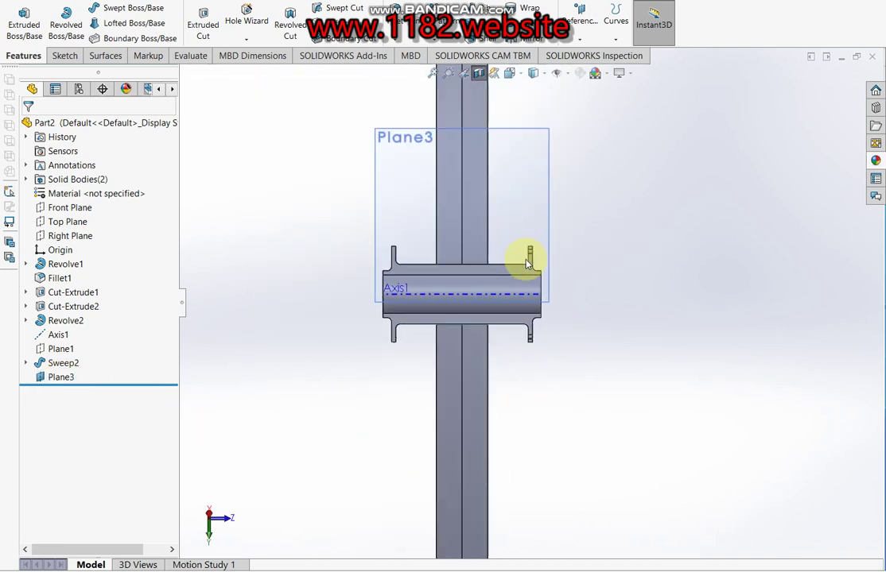
scroll(526, 263, up, 2)
scroll(510, 271, down, 3)
mouse_move(537, 312)
middle_down()
mouse_move(503, 328)
mouse_move(555, 328)
middle_up()
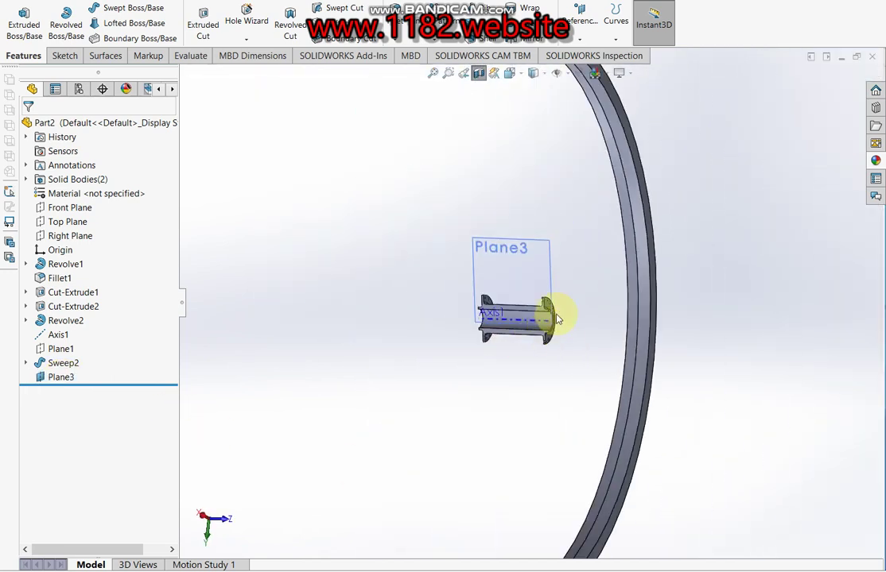
Circular-pattern spoke Sweep2 nine times around the hub using the rim edge.
click(62, 364)
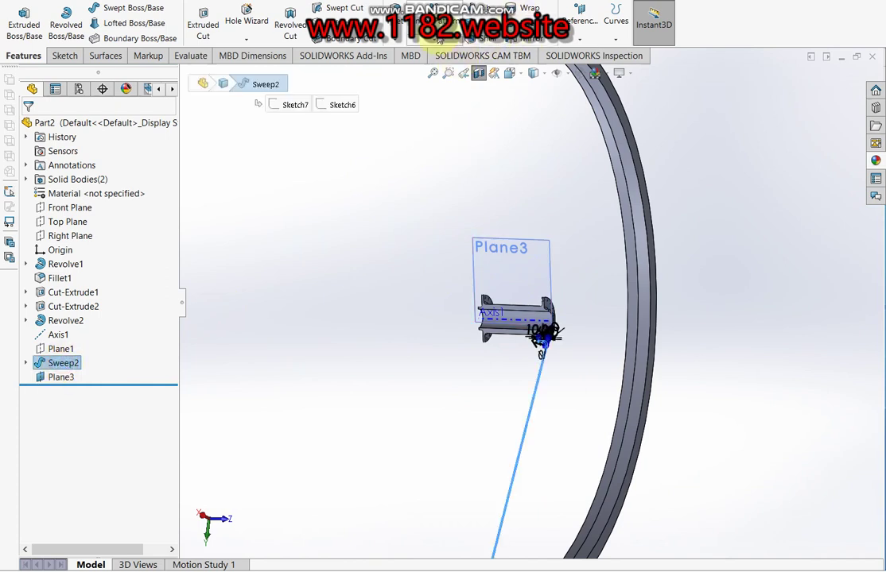
click(419, 38)
click(450, 69)
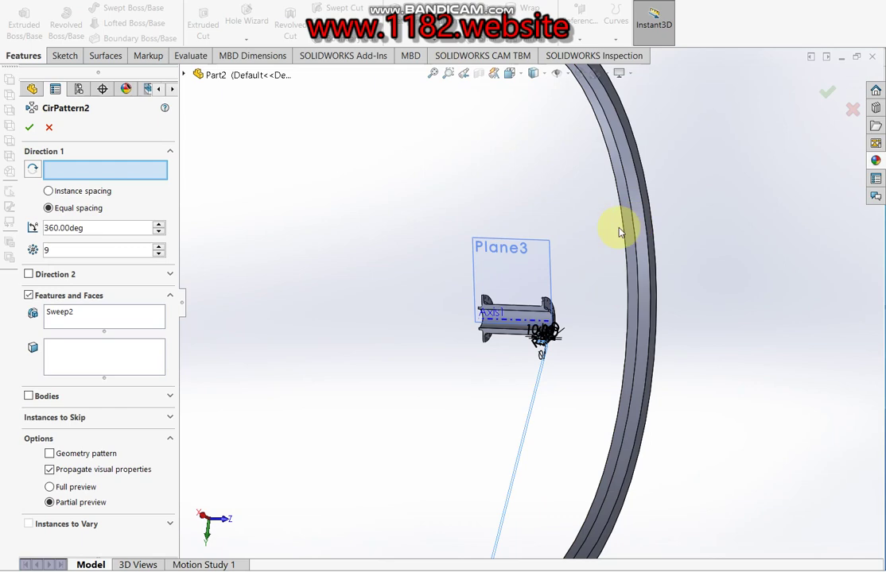
click(646, 219)
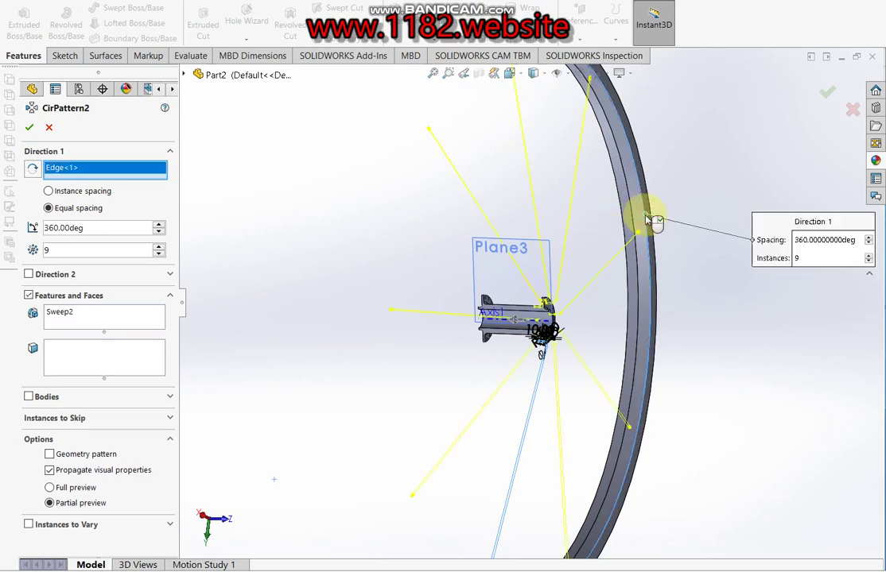
click(32, 129)
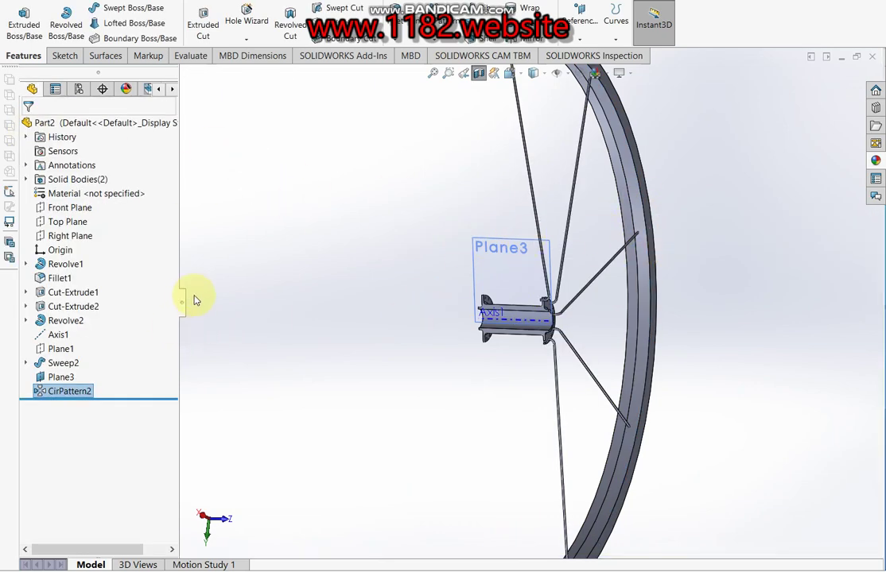
scroll(451, 301, down, 3)
Inspect Plane3 among the patterned spokes, then delete Plane3 from the part.
click(62, 378)
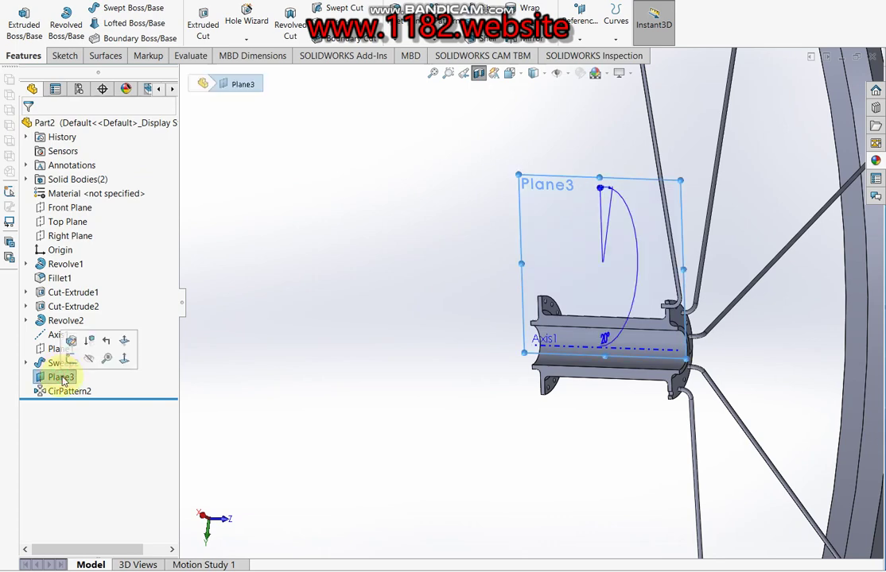
key(ctrl+8)
scroll(664, 306, down, 2)
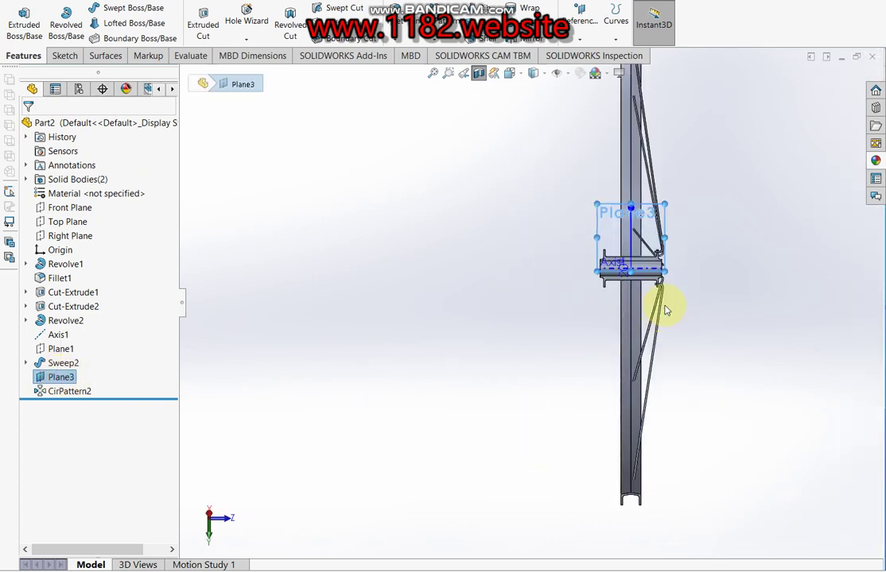
scroll(616, 260, down, 3)
scroll(633, 267, down, 2)
mouse_move(504, 241)
middle_down()
mouse_move(588, 253)
mouse_move(552, 283)
mouse_move(551, 268)
mouse_move(491, 228)
middle_up()
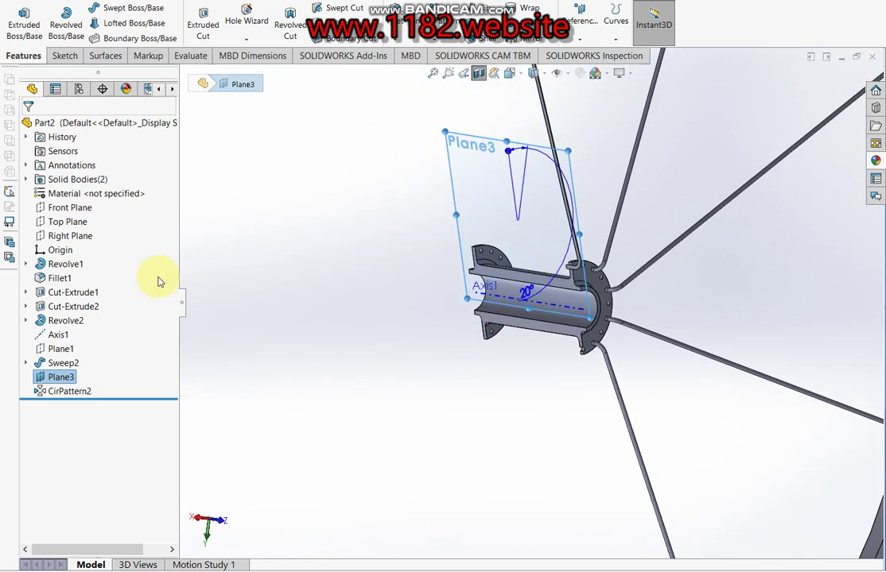
scroll(511, 255, up, 3)
right_click(61, 377)
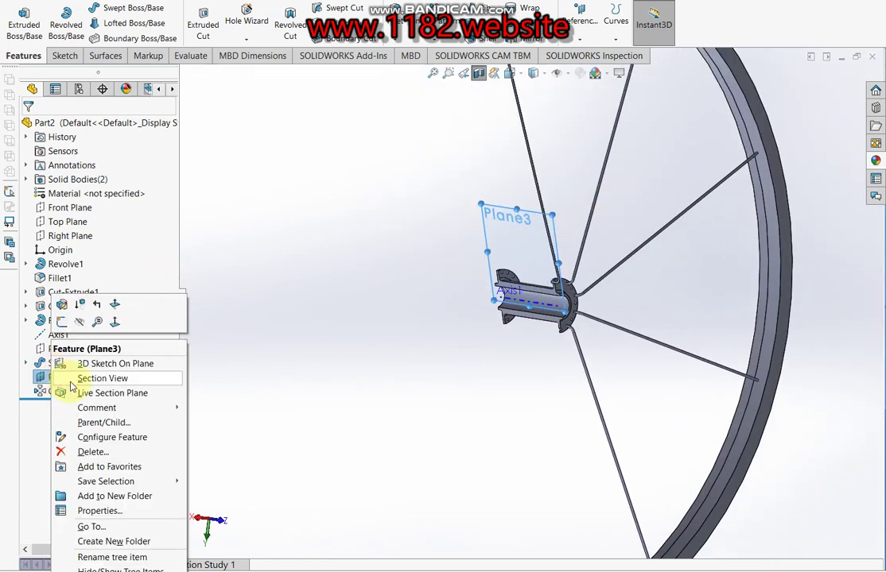
click(68, 450)
click(654, 214)
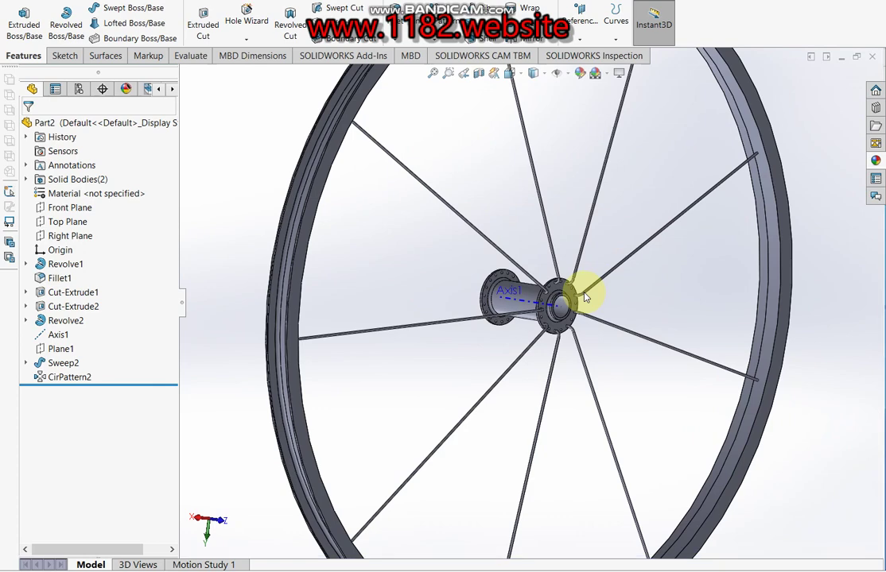
scroll(529, 302, down, 3)
scroll(468, 253, down, 3)
scroll(469, 253, down, 2)
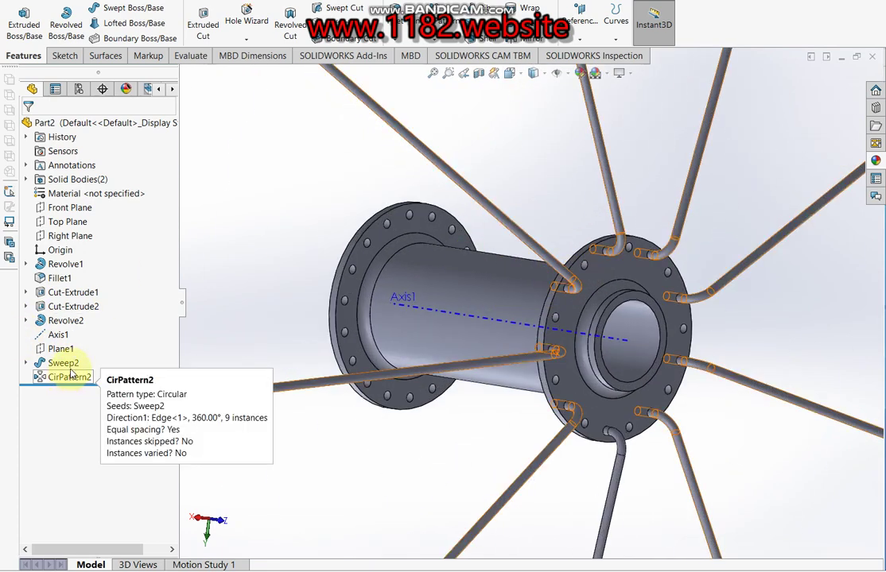
Start a new reference plane from the Reference Geometry list.
click(577, 11)
click(577, 11)
click(584, 11)
click(590, 58)
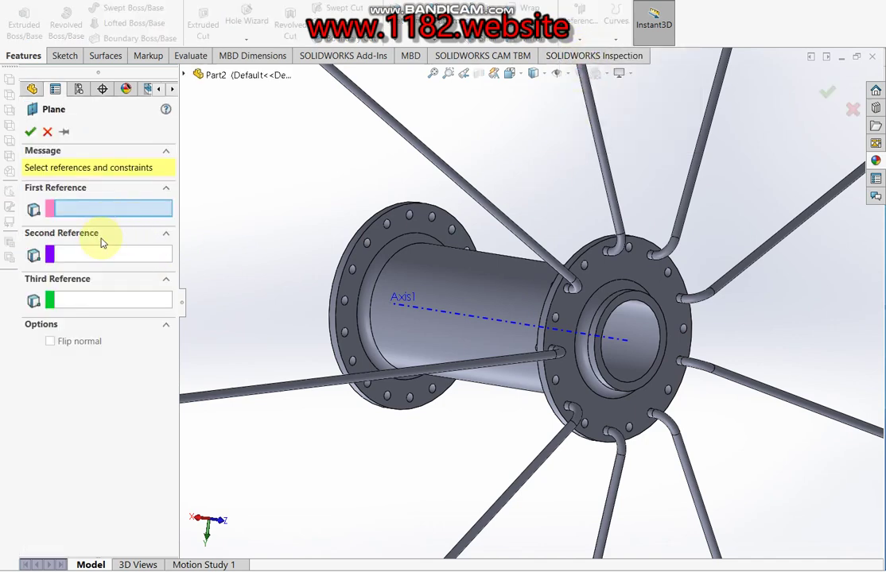
Start a new plane angled from Right Plane, with Axis1 as the second reference.
click(183, 74)
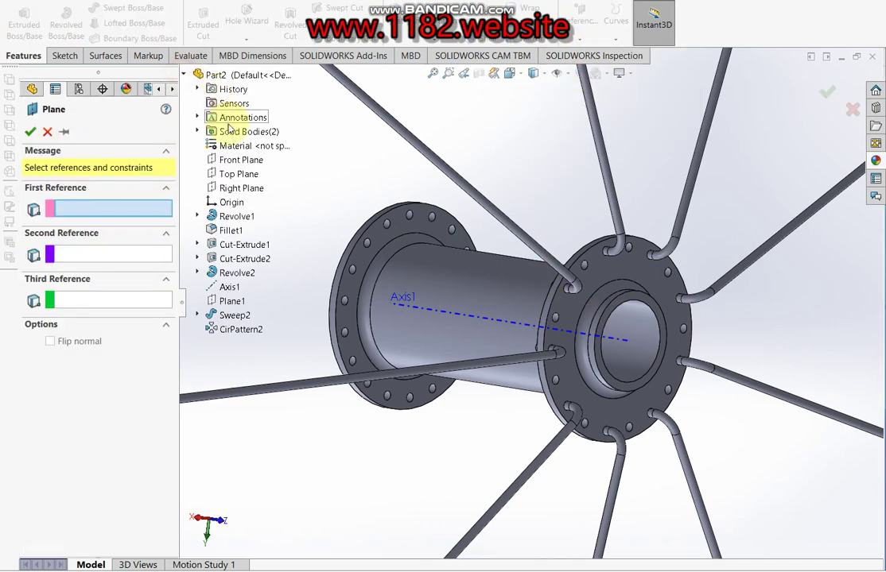
click(235, 160)
key(f)
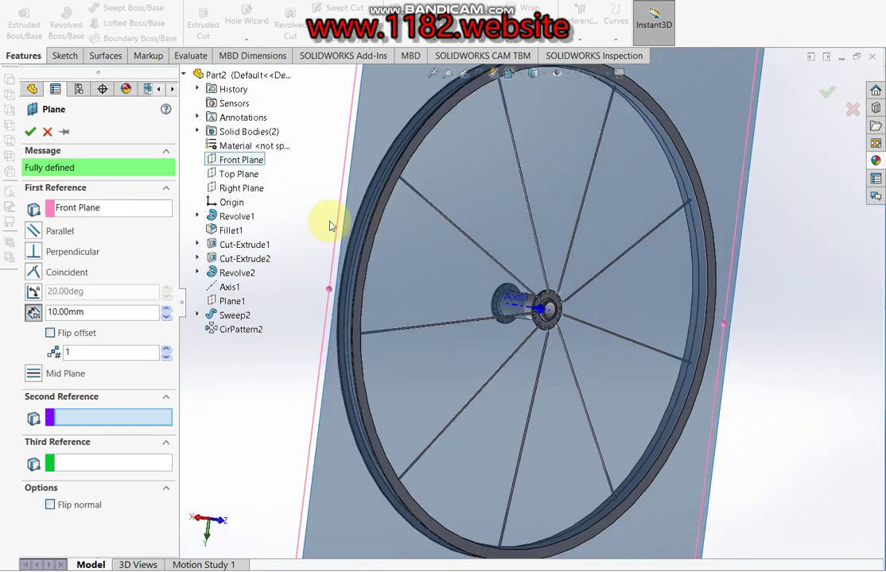
right_click(89, 211)
click(127, 218)
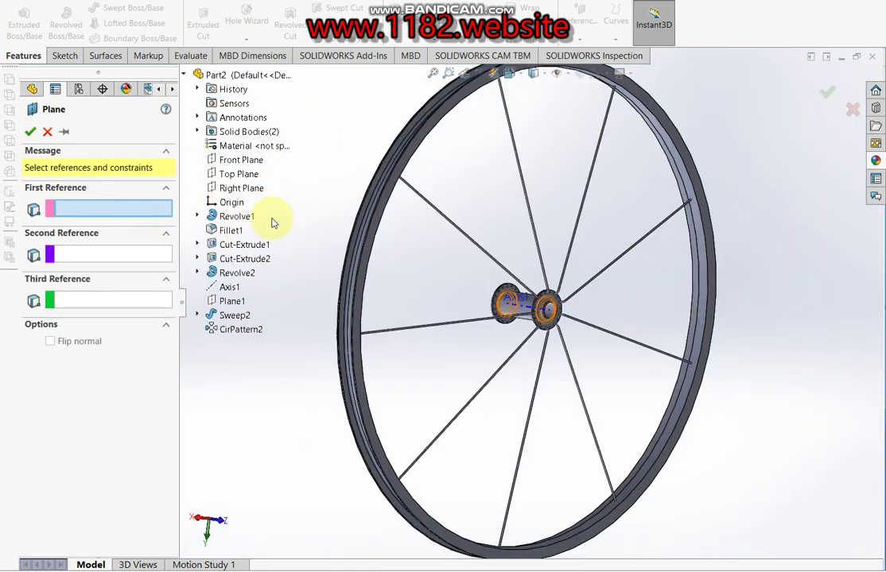
click(241, 189)
scroll(504, 260, down, 3)
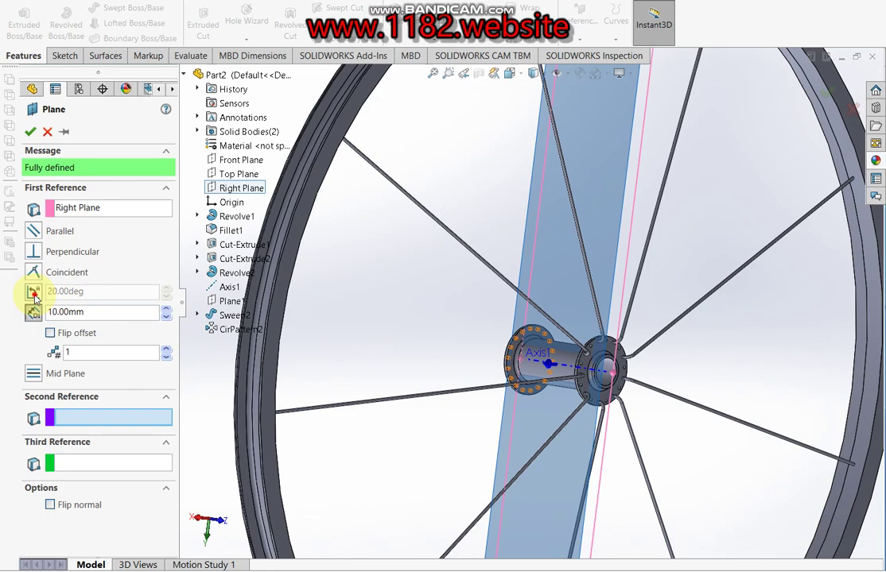
click(33, 294)
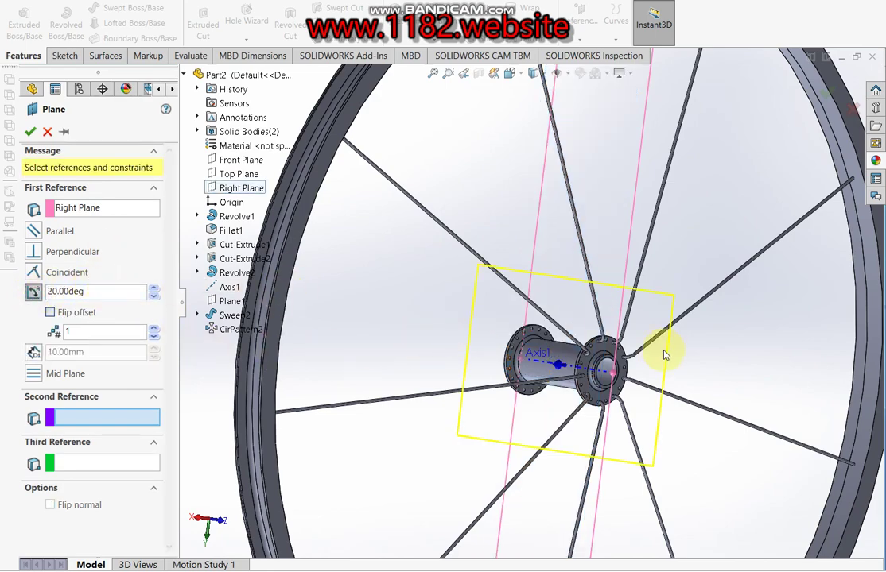
key(ctrl+1)
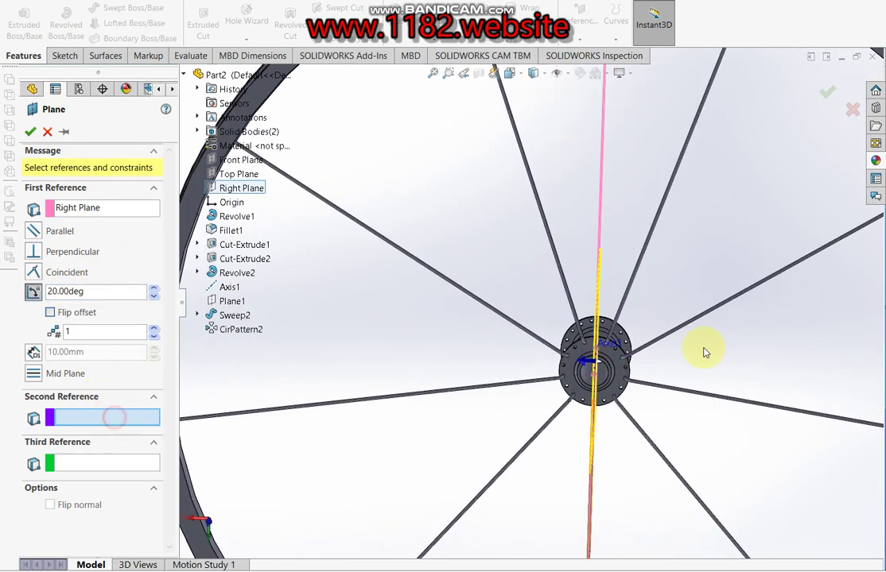
key(ctrl+7)
scroll(549, 349, down, 5)
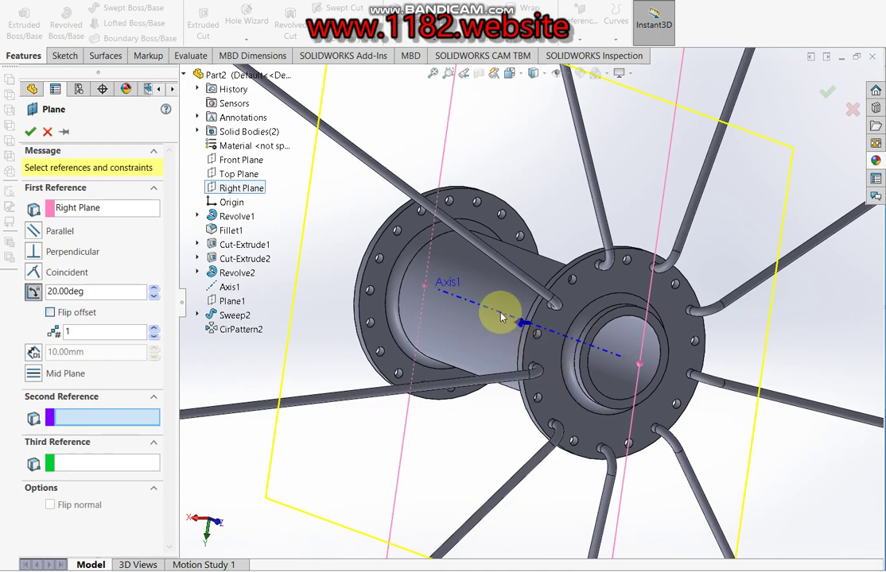
click(501, 316)
Set the plane angle to 10° and accept it, creating Plane4.
scroll(548, 326, up, 5)
scroll(533, 302, down, 5)
scroll(528, 306, down, 3)
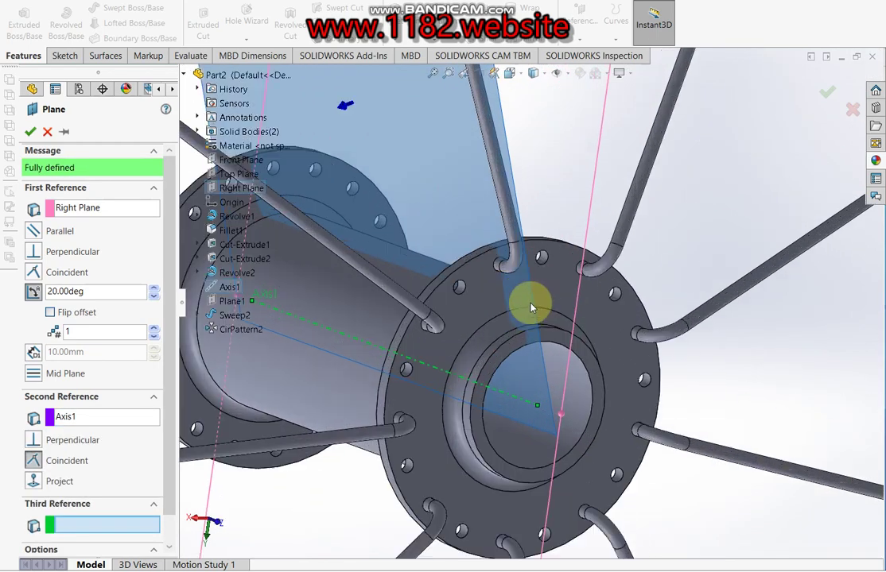
middle_drag(531, 307, 500, 313)
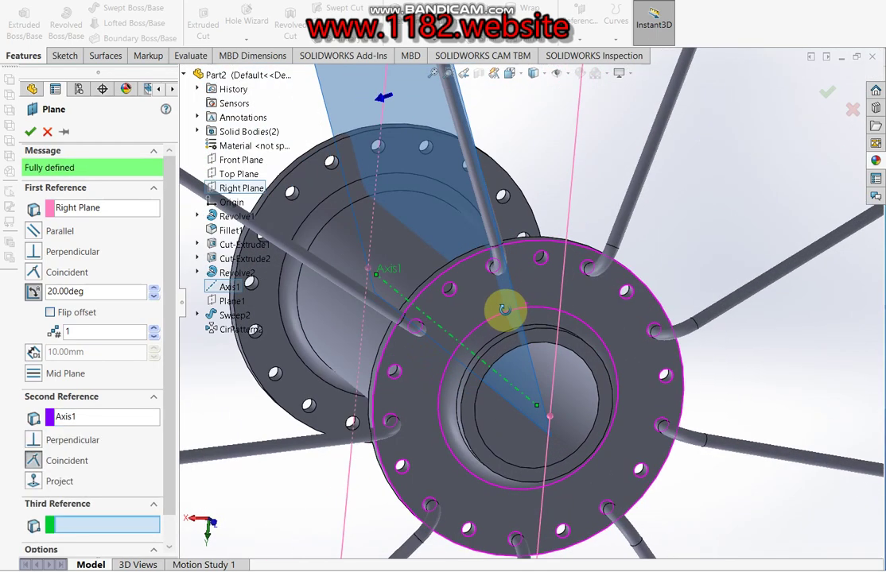
double_click(103, 294)
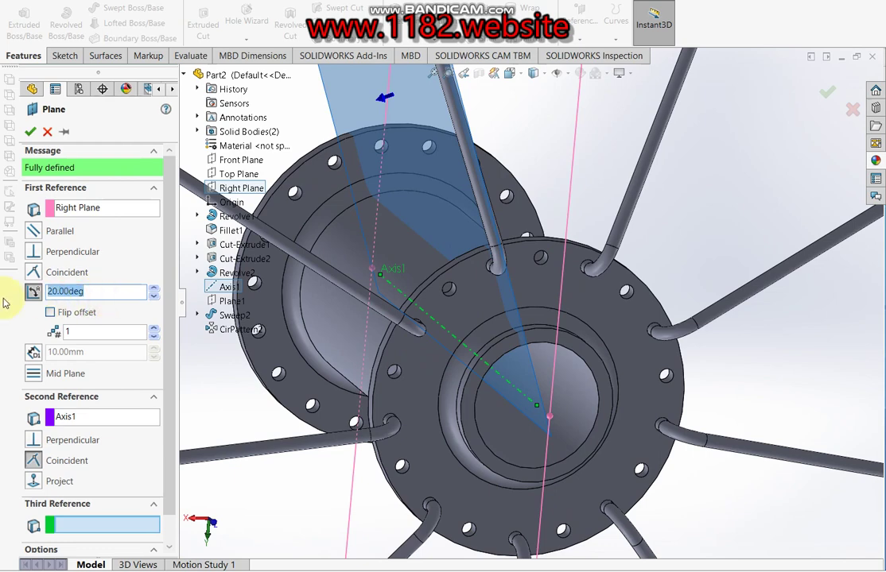
text(10)
key(Return)
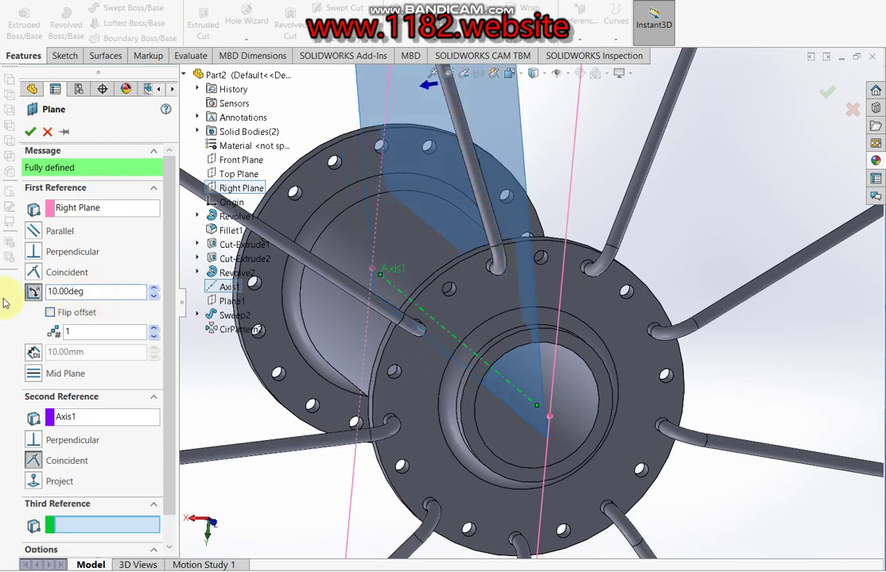
scroll(491, 297, up, 2)
scroll(533, 276, up, 2)
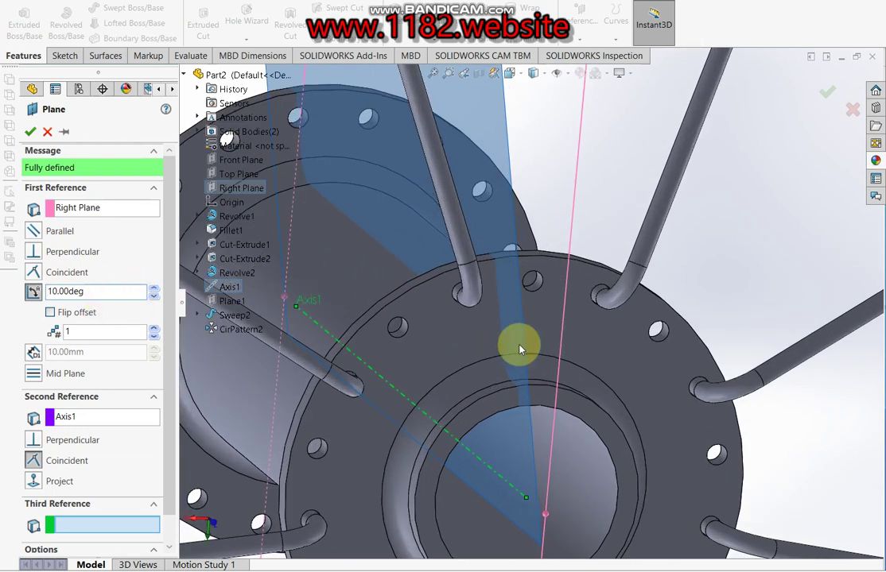
scroll(520, 350, down, 3)
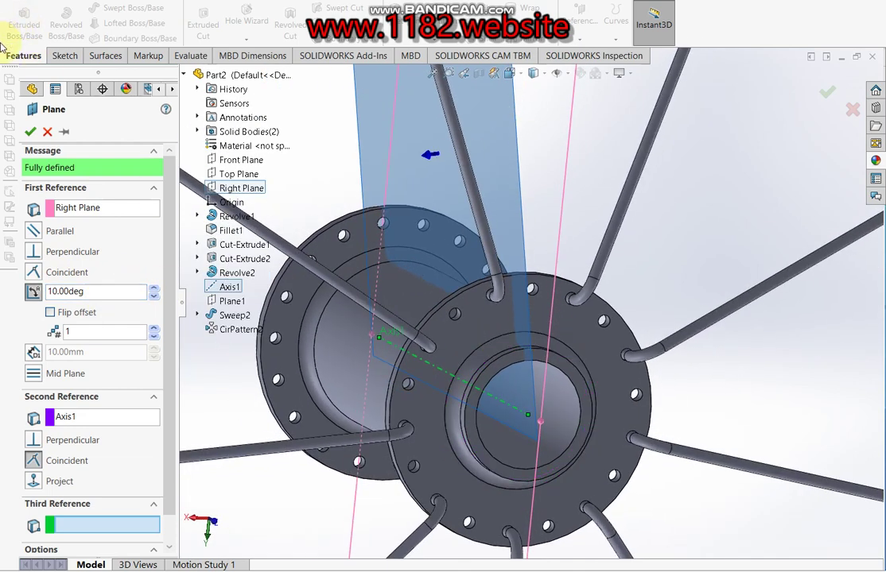
click(31, 134)
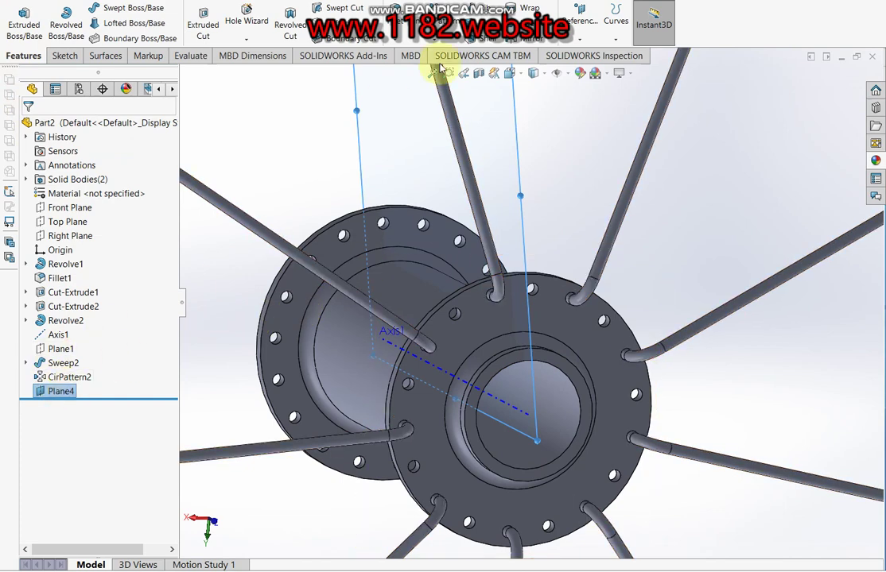
Apply a section view of the hub through Plane4.
click(477, 79)
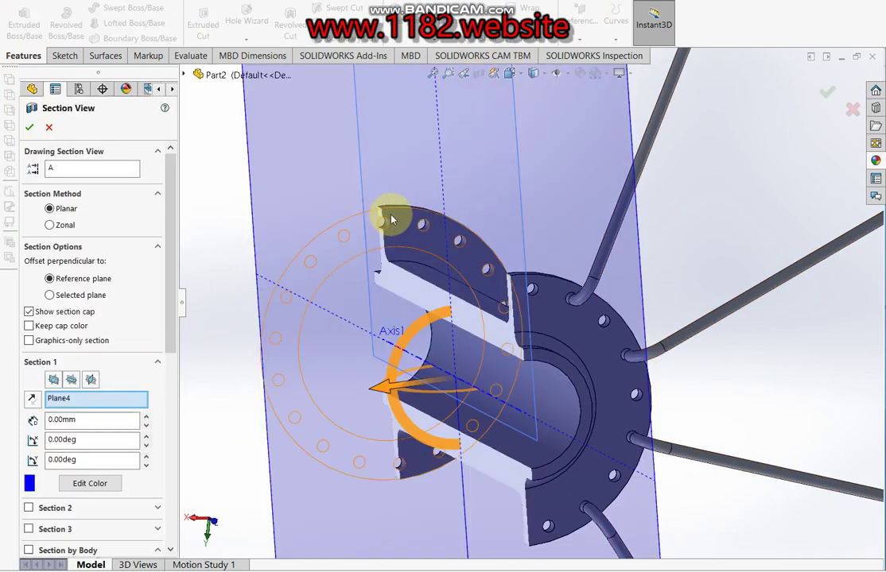
click(29, 130)
scroll(466, 251, up, 3)
Start a sketch on Plane4 and draw the spoke path line from the flange edge.
click(61, 391)
click(36, 28)
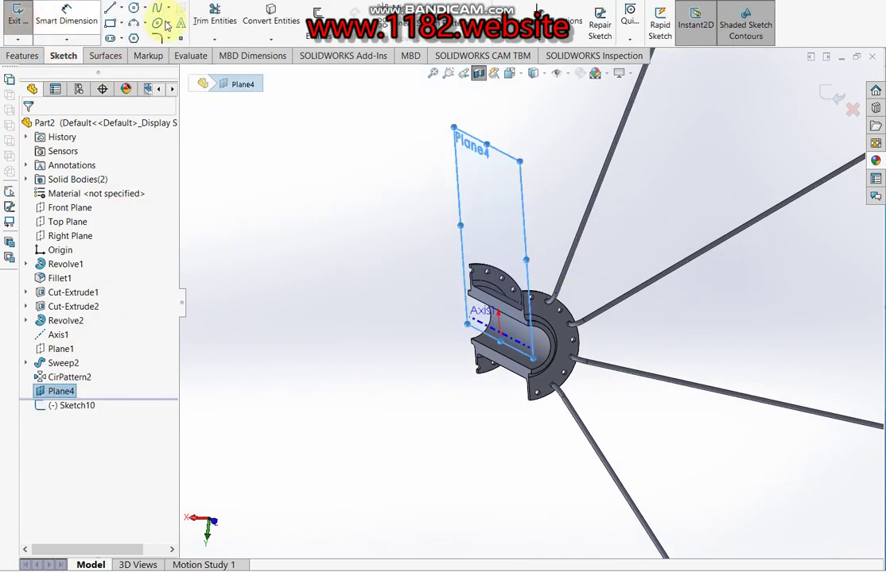
key(ctrl+8)
scroll(629, 301, down, 3)
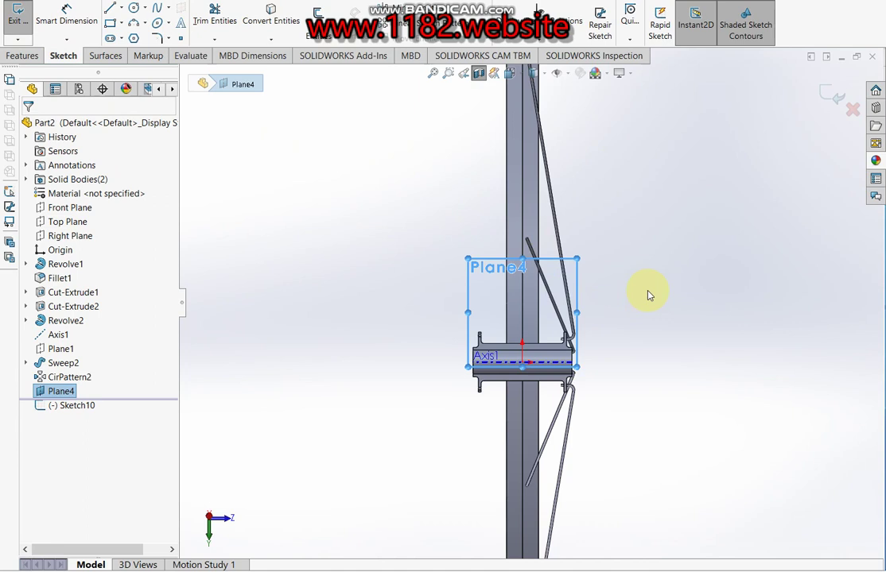
scroll(504, 355, down, 1)
scroll(507, 295, down, 3)
scroll(481, 243, down, 4)
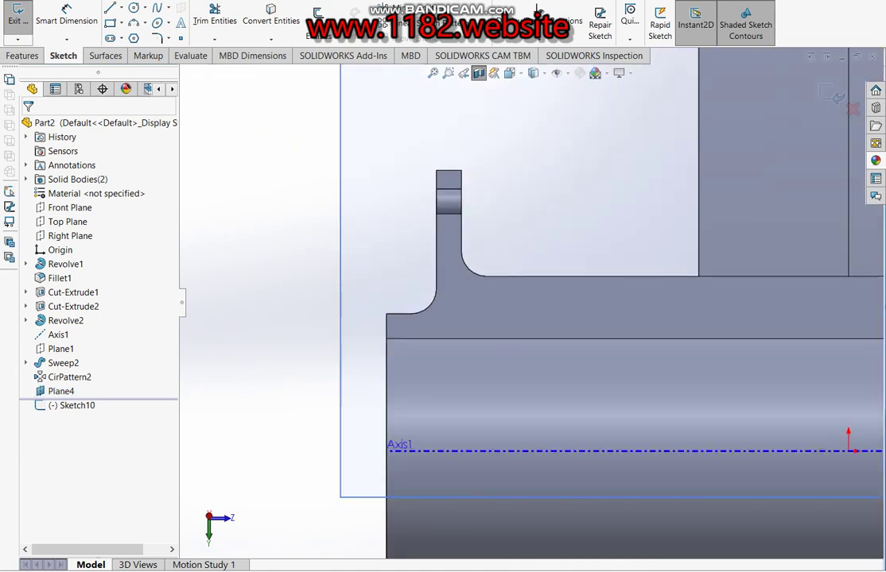
click(111, 8)
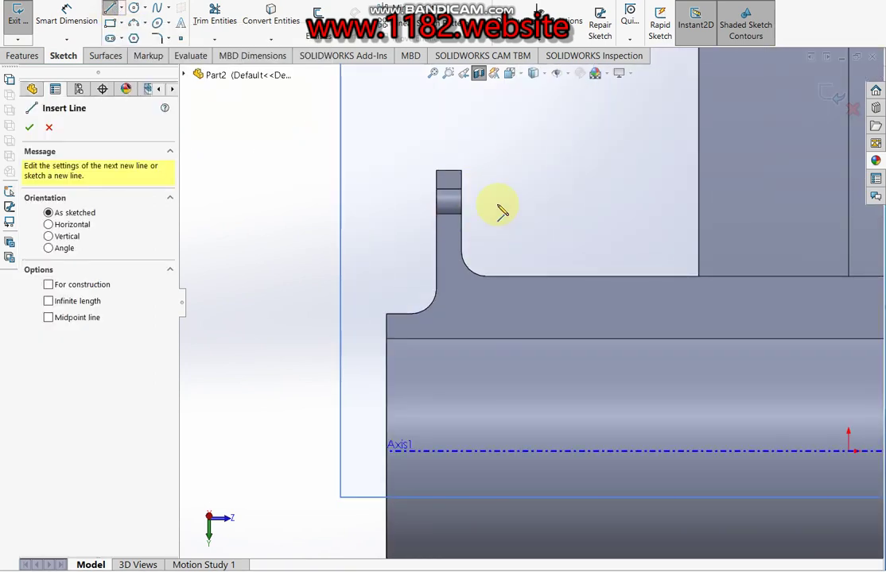
click(461, 201)
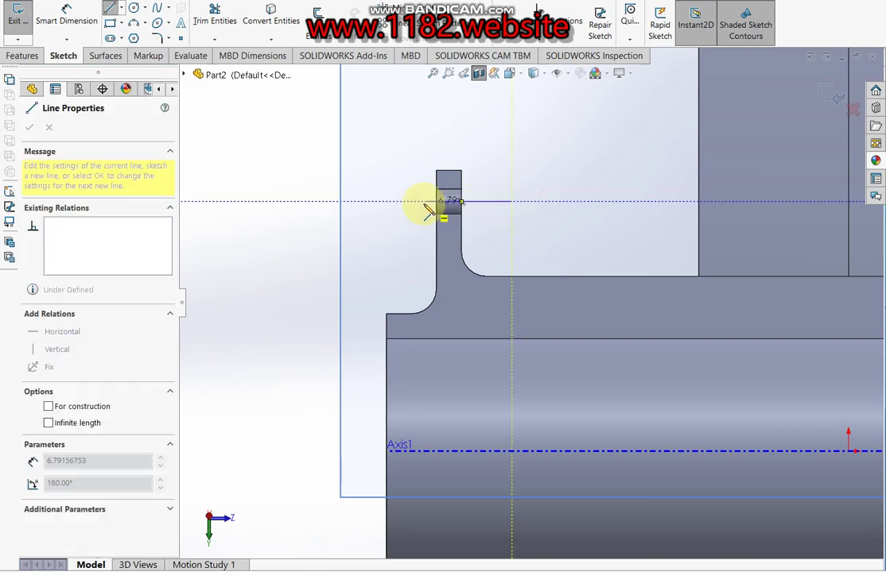
scroll(494, 153, up, 5)
scroll(495, 152, down, 1)
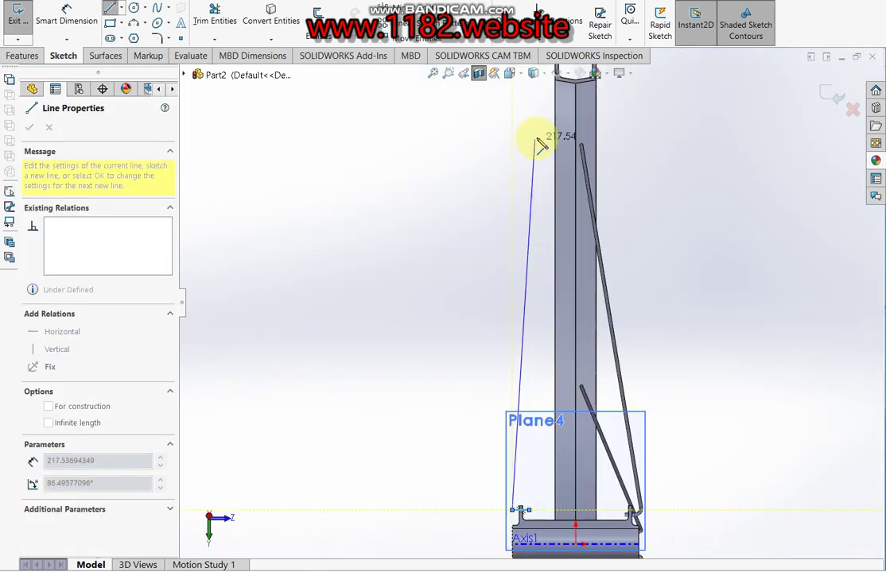
scroll(534, 139, down, 2)
scroll(554, 162, down, 3)
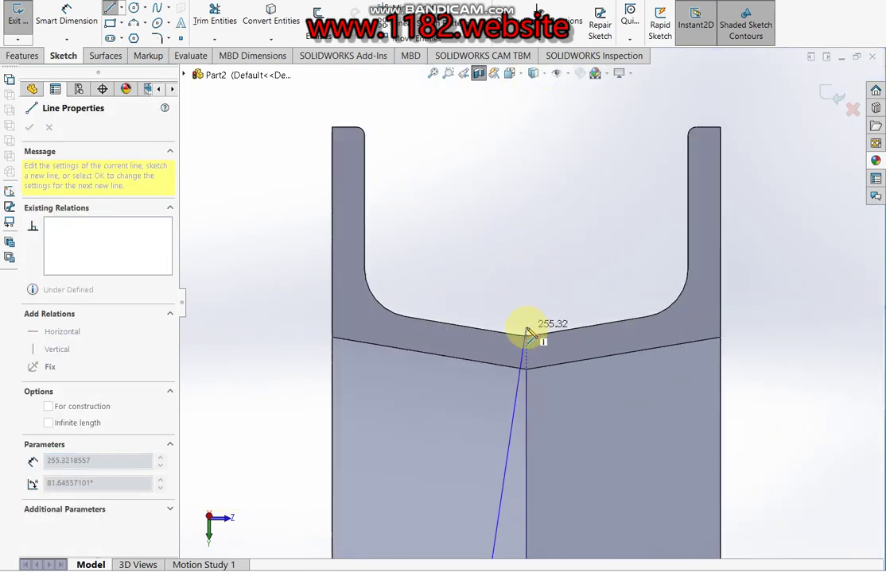
scroll(528, 377, up, 4)
scroll(525, 380, up, 2)
scroll(509, 407, down, 3)
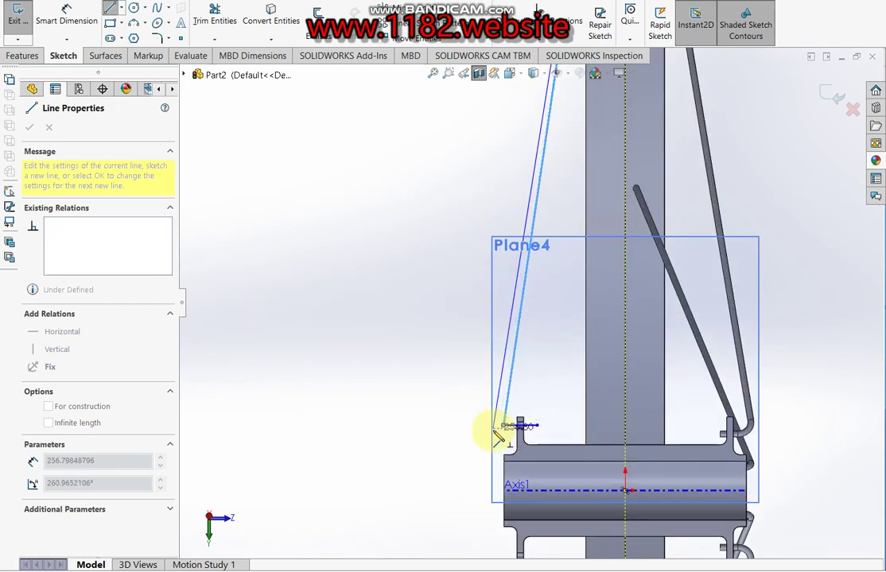
click(499, 427)
Dimension the path: 6 mm from the flange edge and a 10 mm horizontal segment.
key(d)
scroll(397, 319, down, 3)
scroll(260, 176, down, 3)
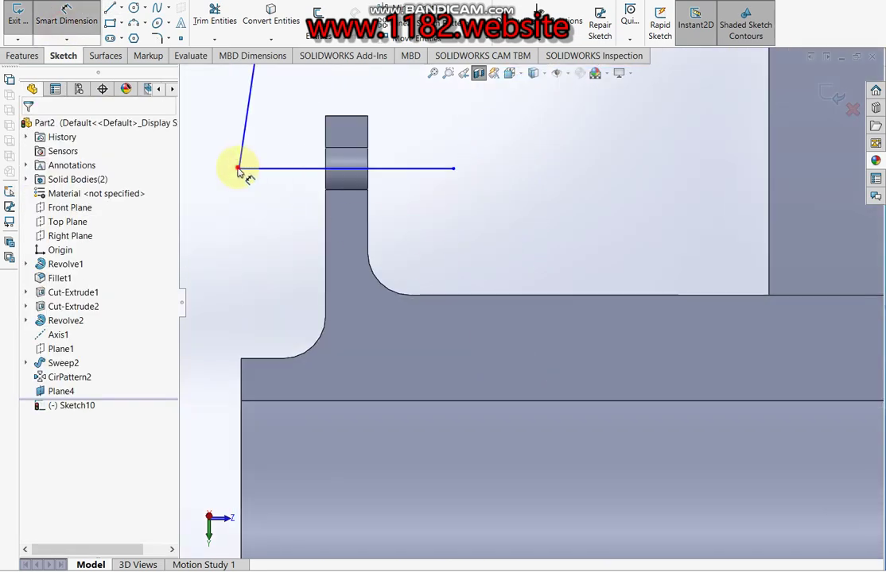
click(238, 170)
click(328, 211)
click(278, 233)
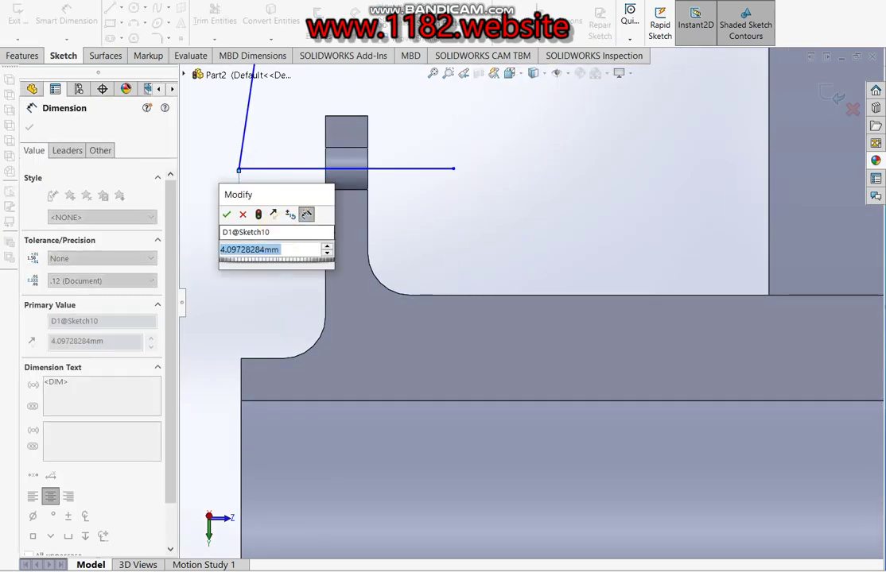
text(6)
key(Return)
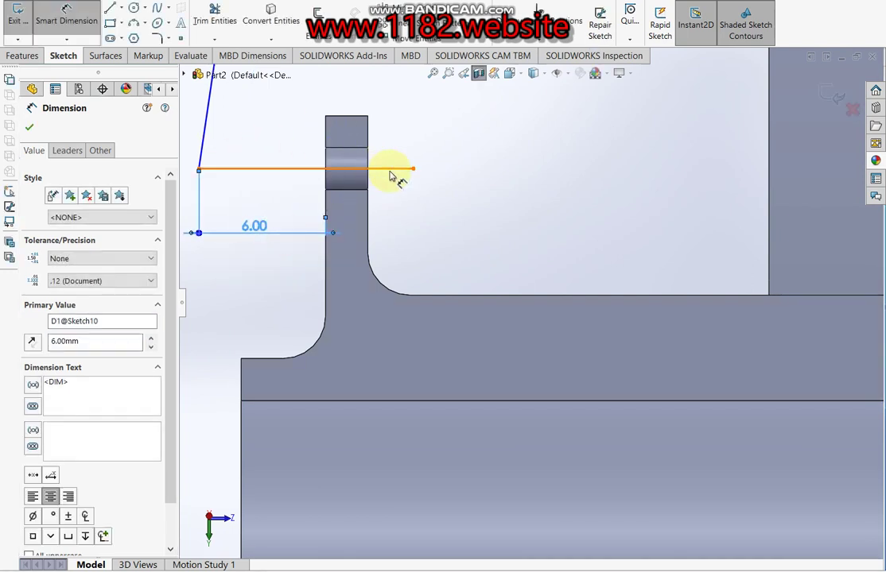
click(393, 169)
click(385, 251)
text(10)
key(Return)
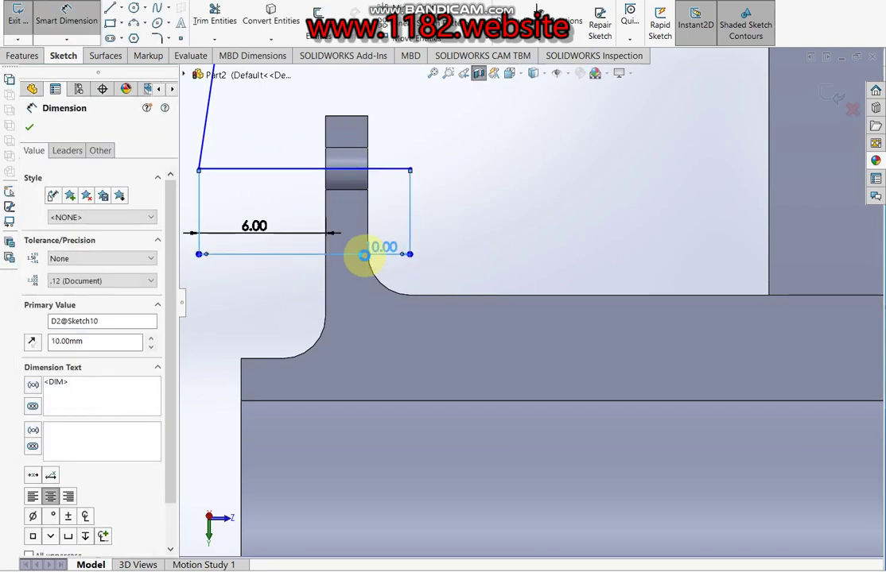
key(Escape)
Round the corner between the two path lines with a 4 mm sketch fillet.
click(162, 38)
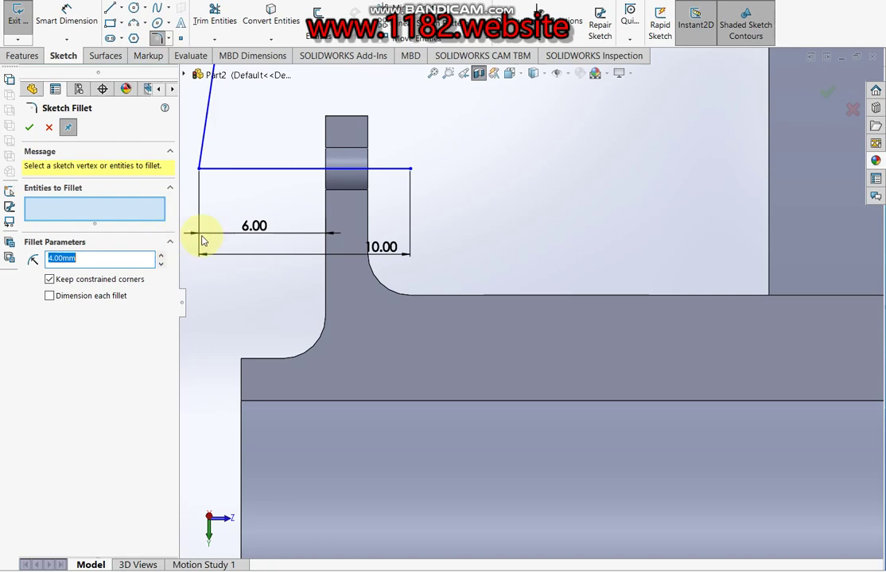
click(199, 167)
click(29, 127)
scroll(415, 197, up, 3)
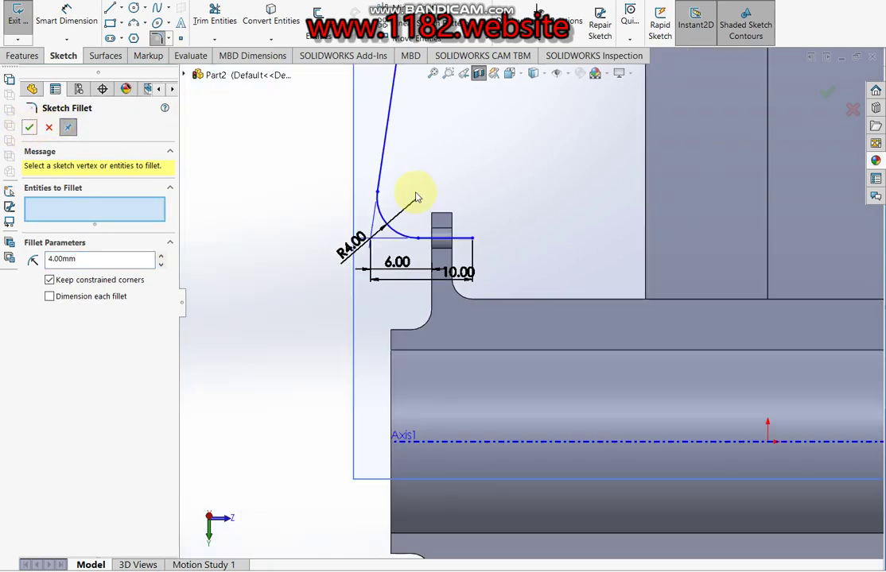
scroll(415, 198, up, 5)
click(30, 128)
scroll(326, 241, down, 3)
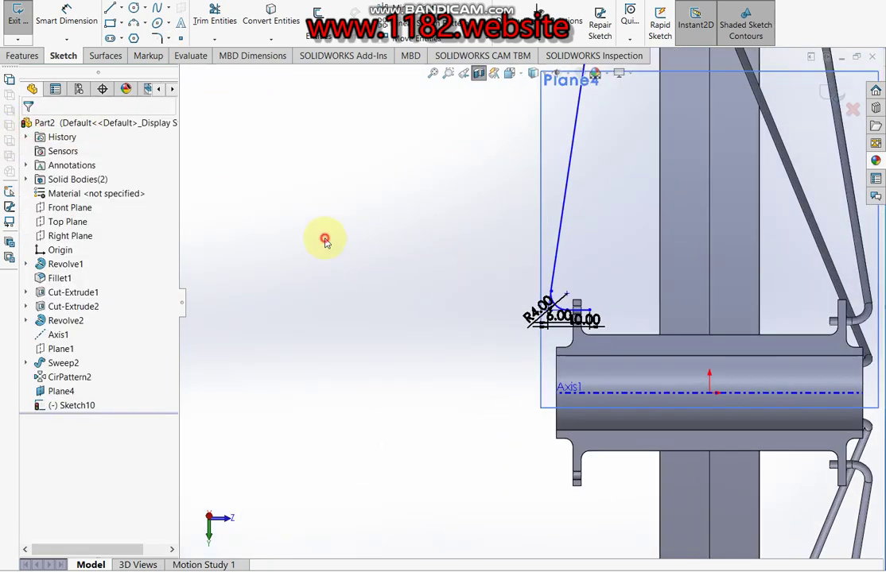
scroll(623, 301, down, 3)
scroll(598, 317, down, 2)
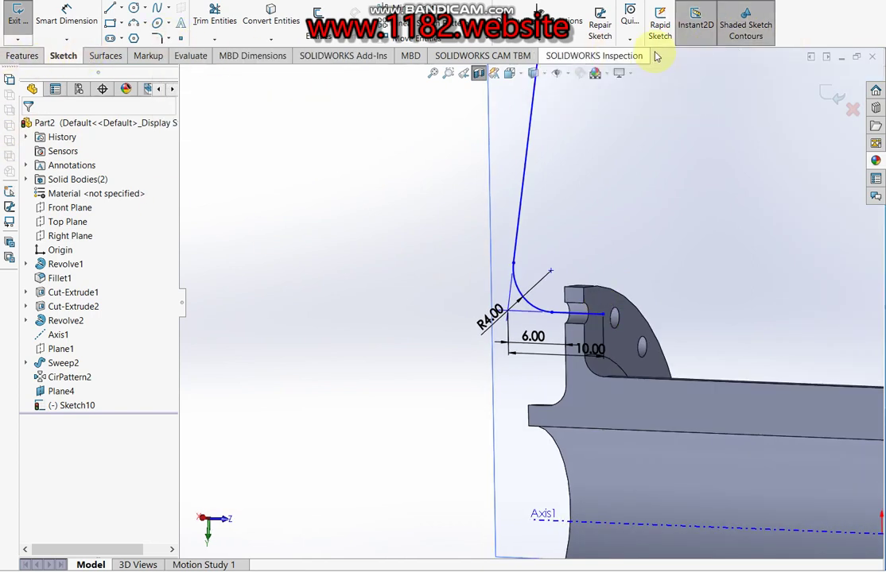
Create Plane5 through the path's end point, parallel to the flange face.
click(833, 96)
click(24, 56)
click(580, 36)
click(590, 54)
scroll(557, 295, down, 5)
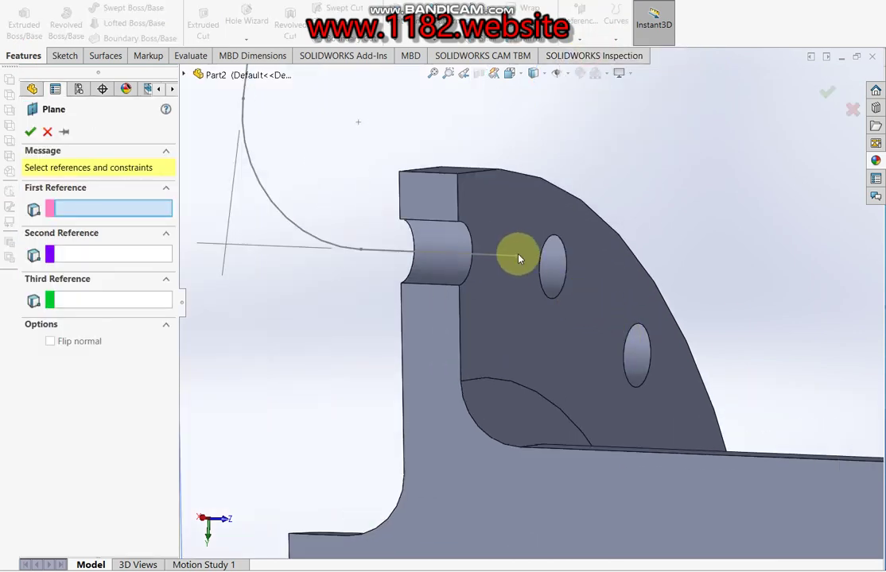
click(518, 257)
click(517, 291)
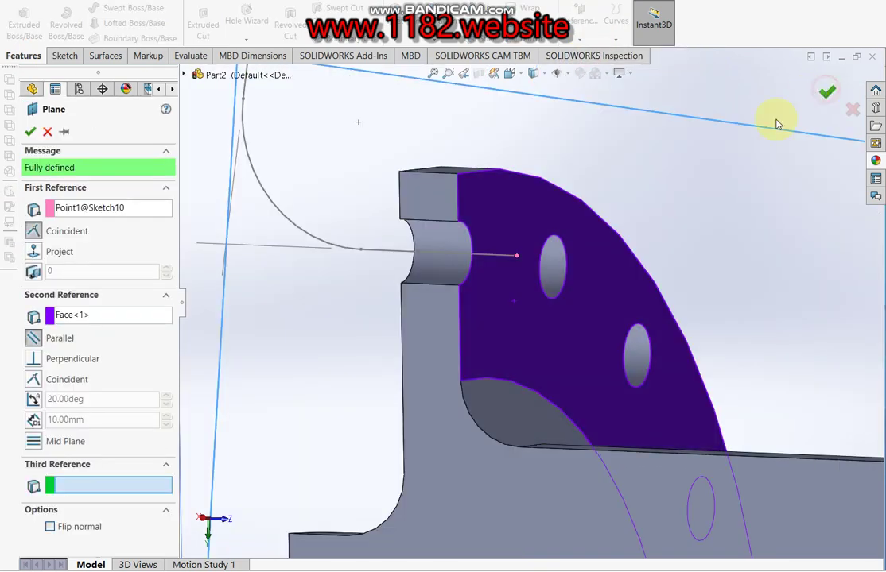
click(827, 93)
Sketch a 1.85 mm diameter circle on Plane5 at the path end, then select it with Sketch10.
click(64, 55)
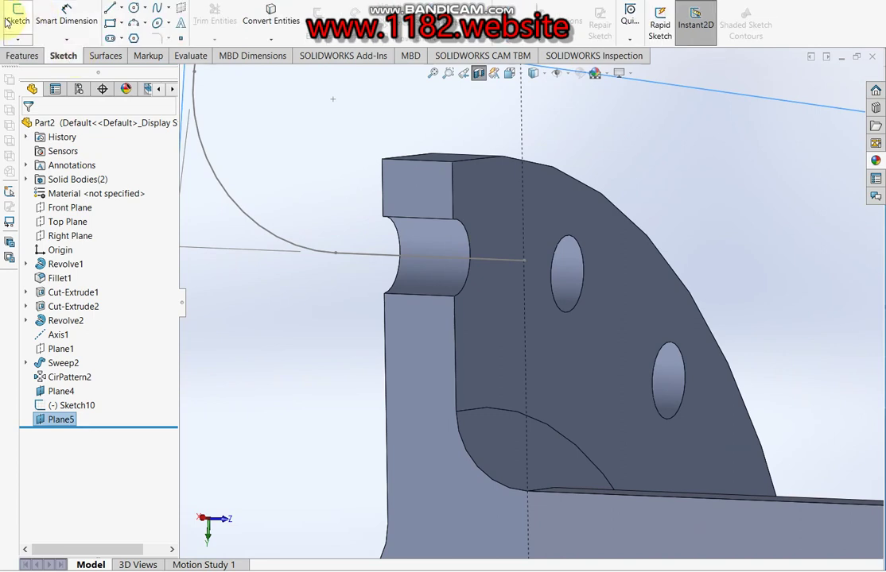
click(16, 20)
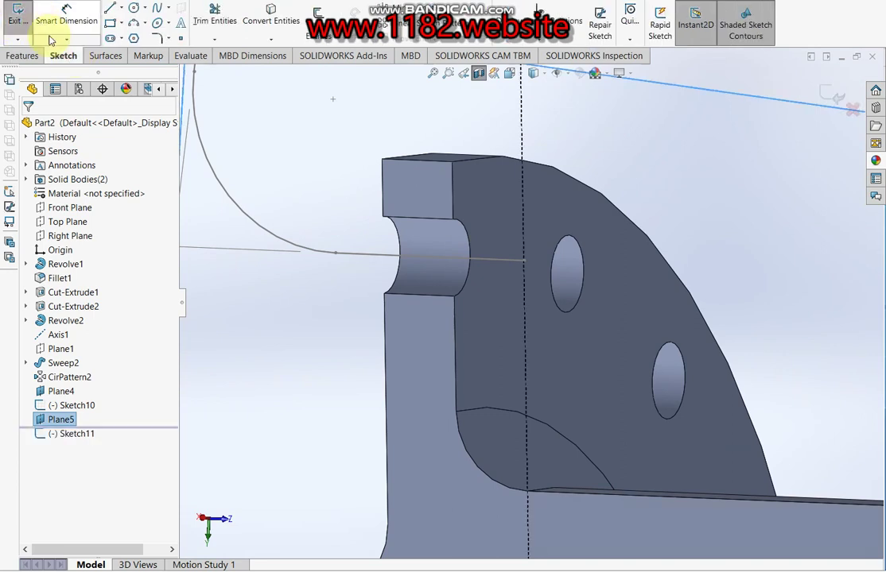
click(135, 8)
click(525, 260)
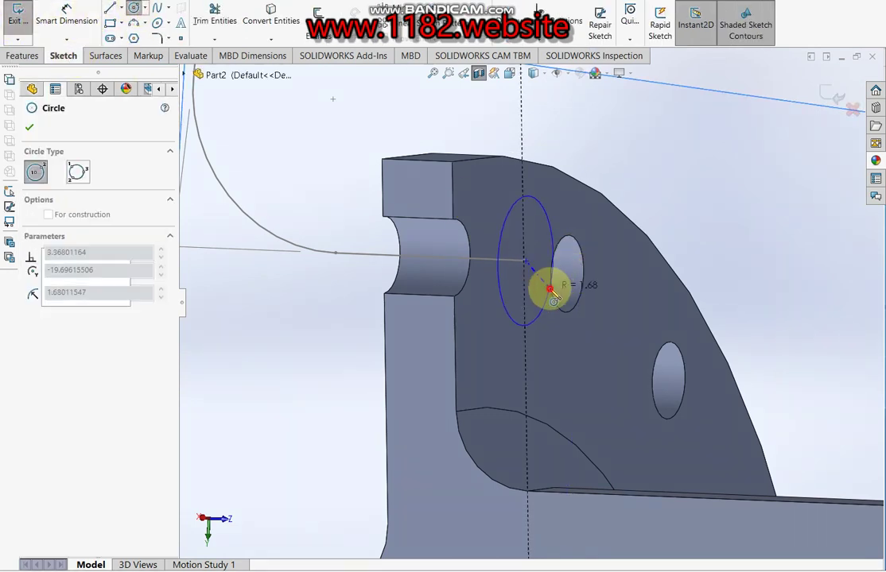
click(551, 291)
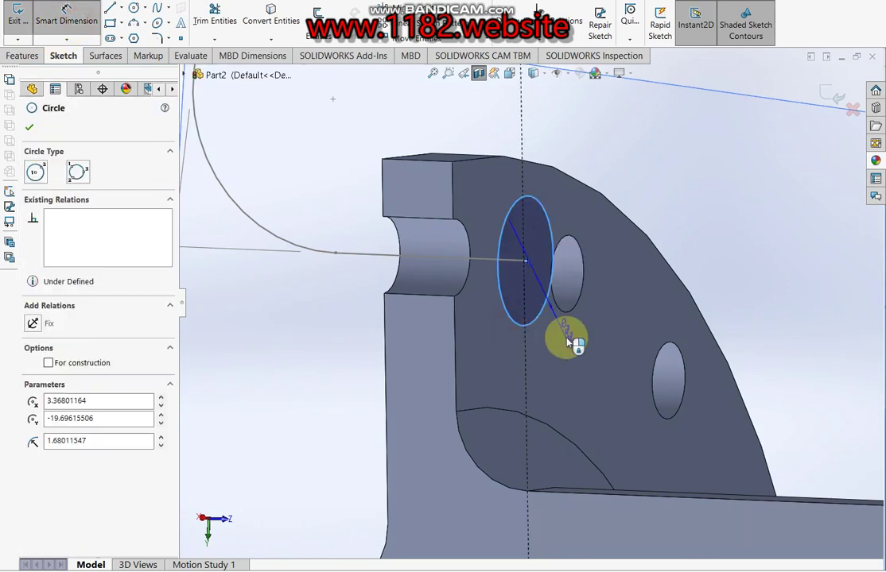
click(568, 342)
text(1.8)
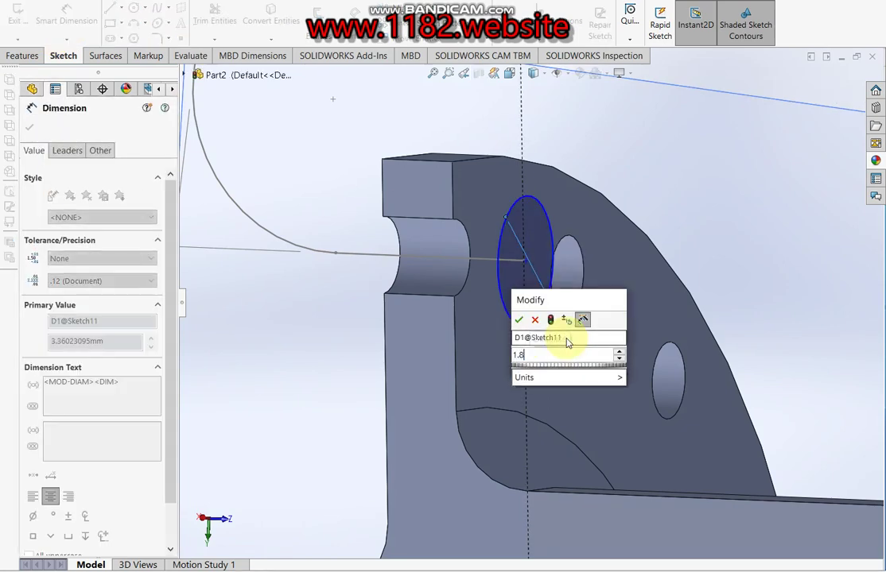
text(5)
key(Return)
click(832, 97)
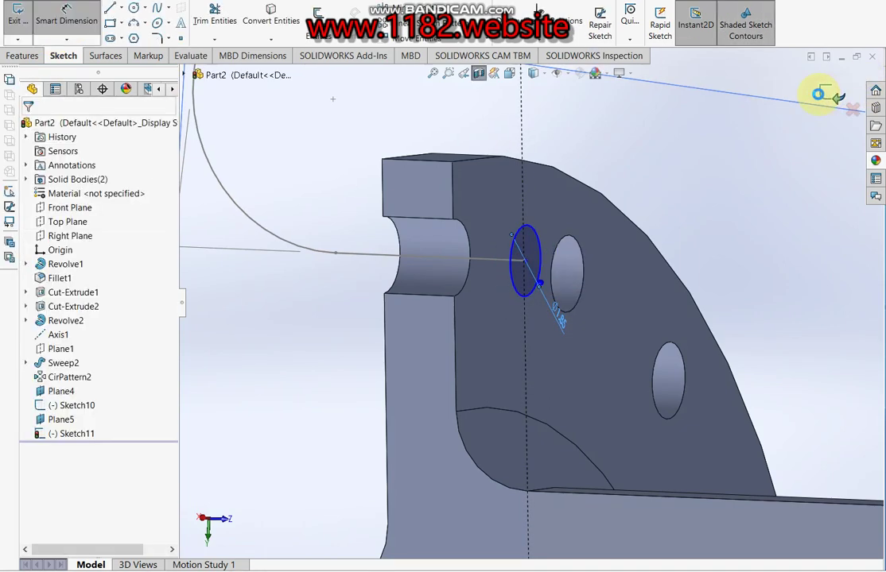
ctrl+click(67, 405)
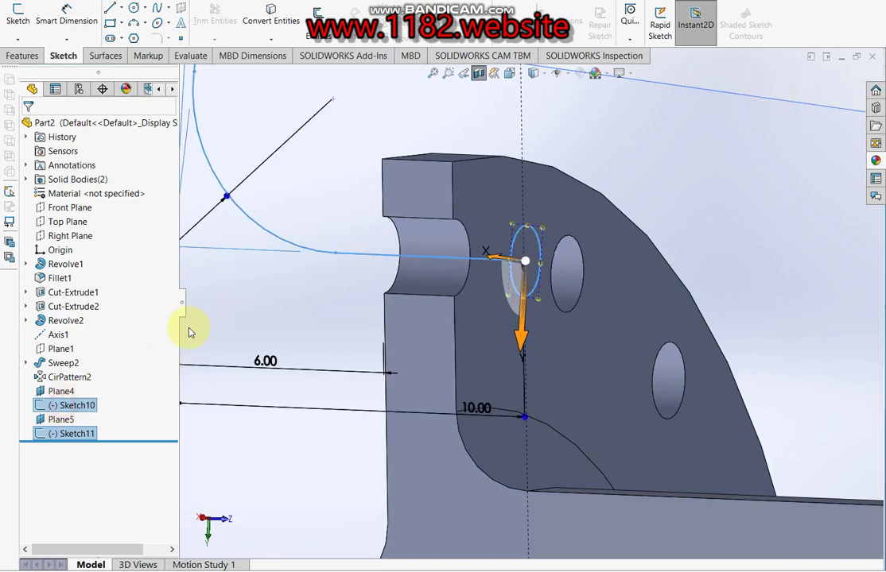
click(19, 57)
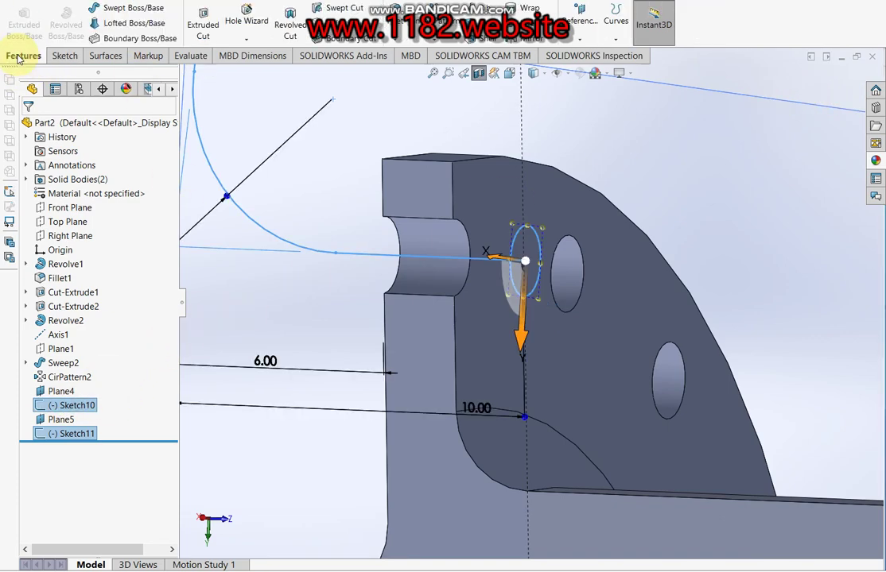
Sweep the Sketch11 circle along the Sketch10 path to create spoke Sweep3.
click(93, 11)
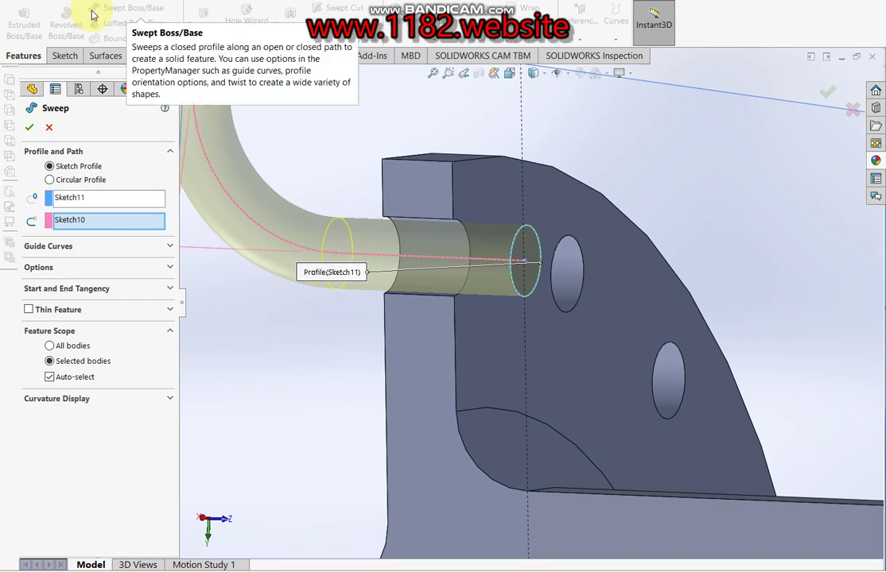
click(26, 129)
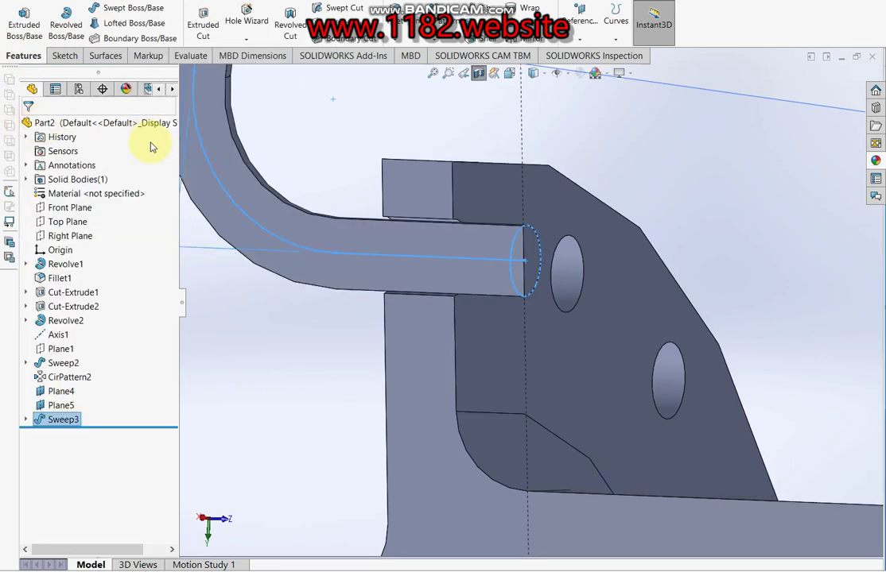
scroll(455, 263, up, 3)
scroll(566, 263, up, 3)
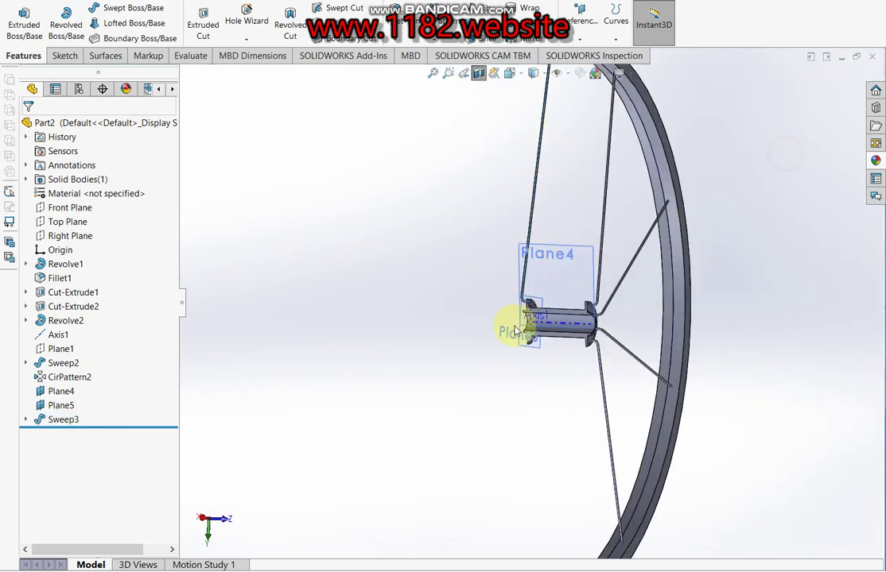
scroll(510, 326, down, 2)
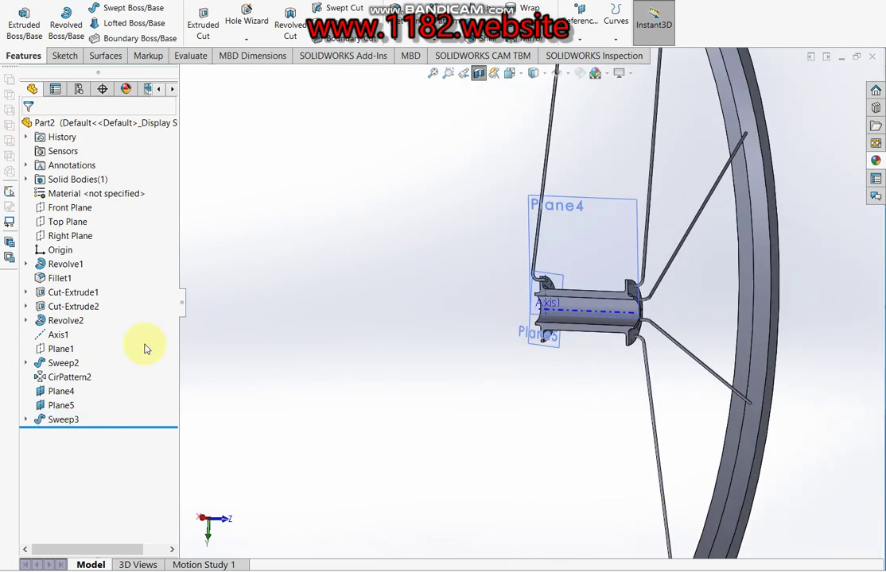
Circularly pattern Sweep3 around the rim edge, 360° with 9 instances.
click(64, 420)
click(380, 42)
click(455, 69)
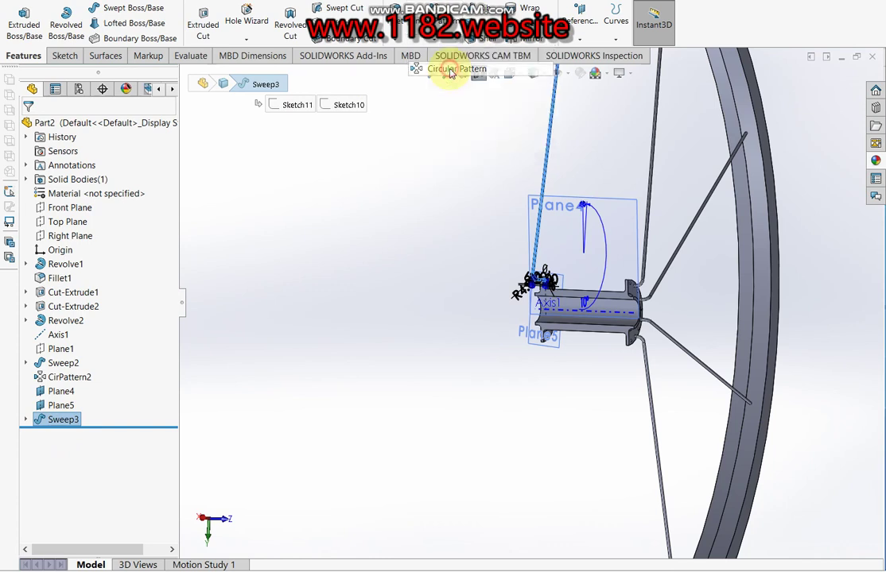
click(769, 267)
key(Return)
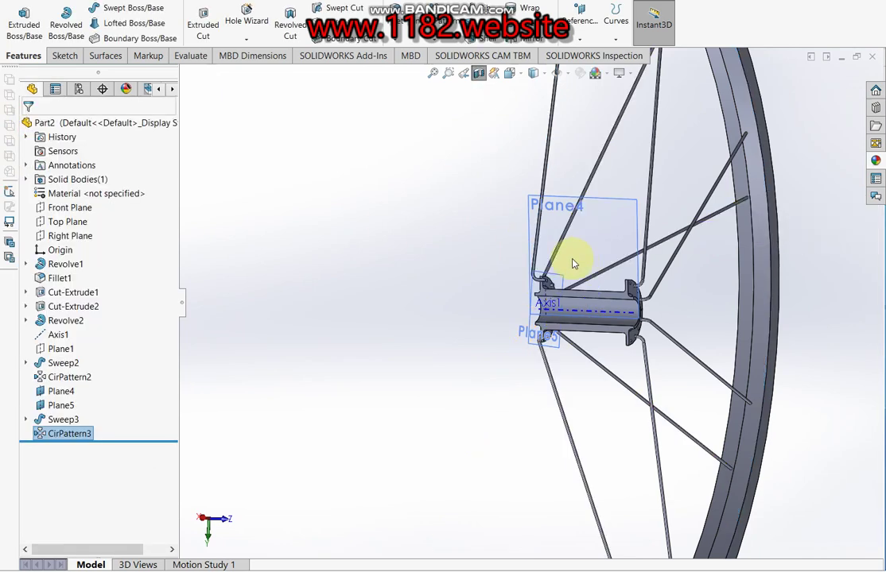
scroll(579, 257, down, 3)
middle_drag(579, 256, 529, 262)
scroll(530, 262, up, 3)
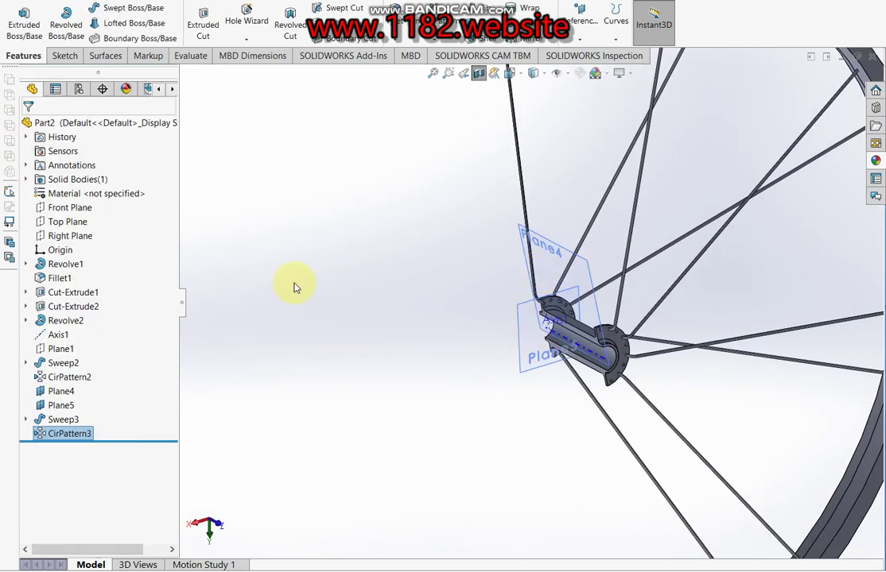
Hide Plane5 and Plane4.
right_click(56, 405)
click(69, 321)
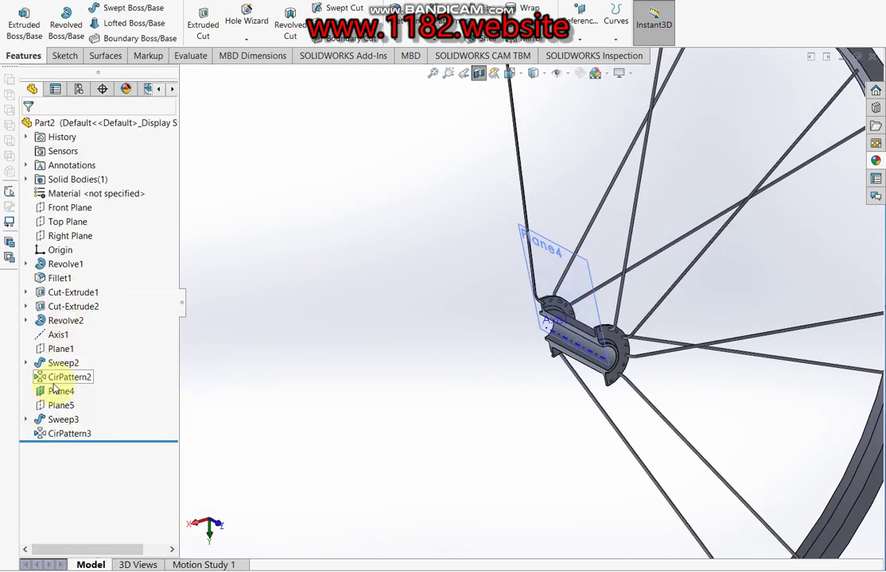
right_click(56, 391)
click(81, 322)
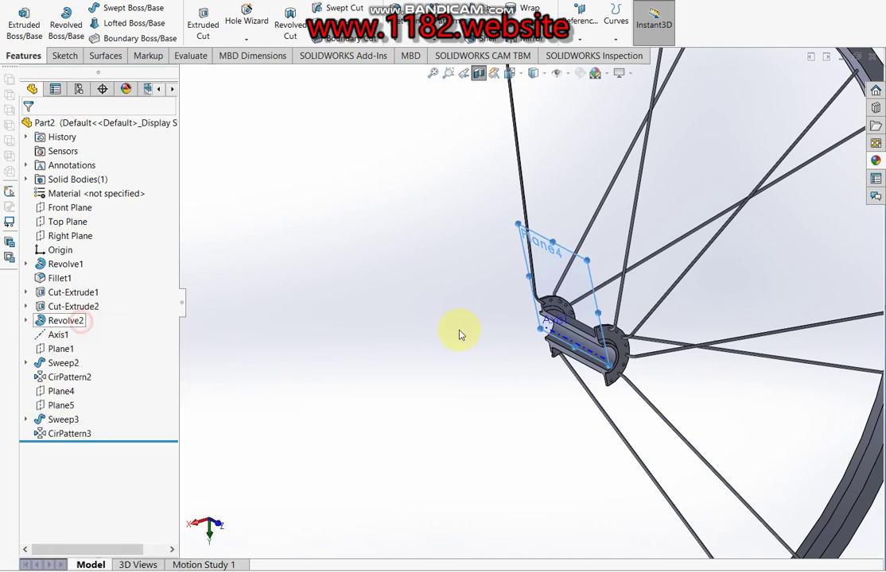
scroll(461, 332, down, 3)
scroll(419, 330, up, 3)
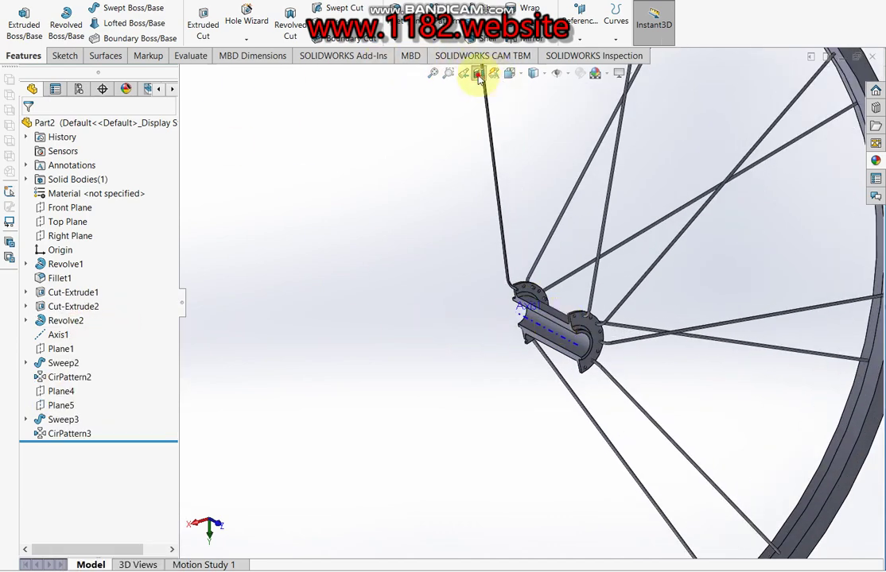
Turn off the section view to show the whole wheel, then select Right Plane.
click(478, 73)
scroll(515, 352, down, 5)
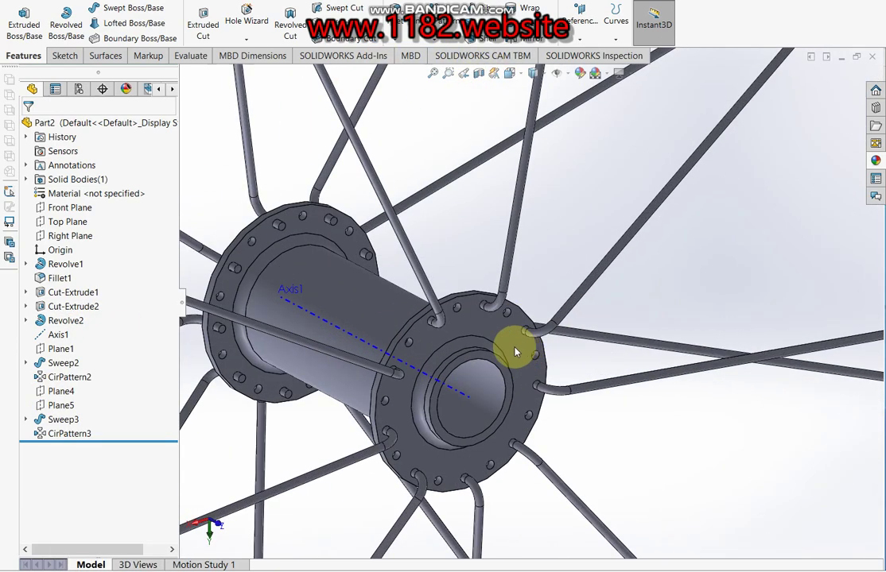
click(70, 236)
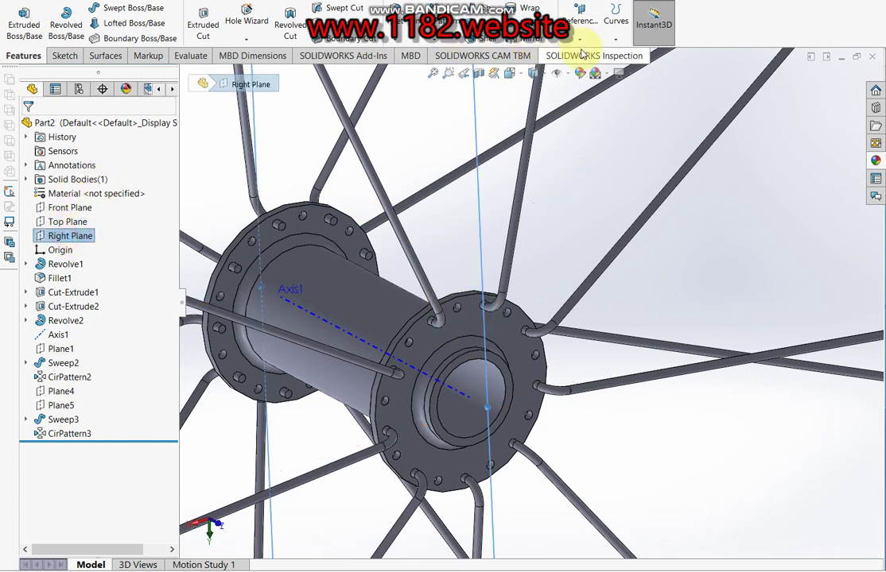
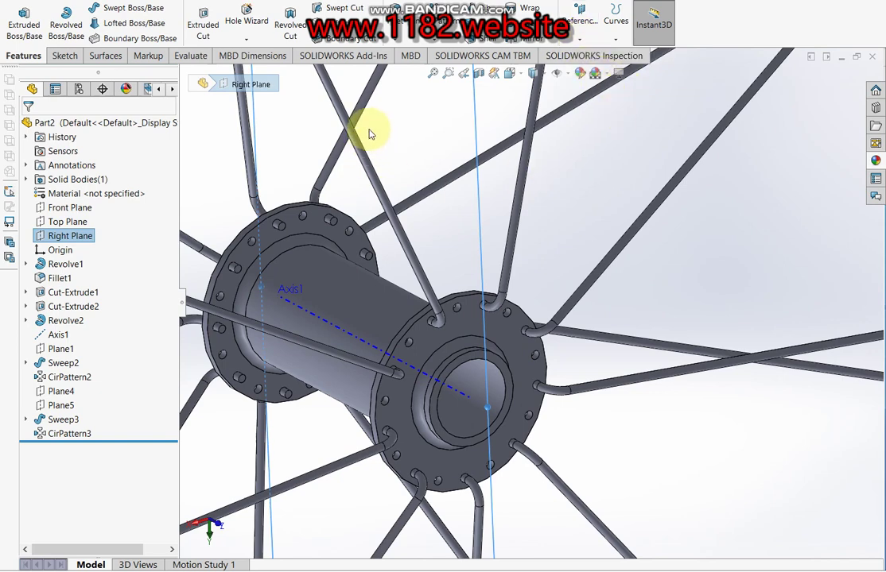
Start an angled reference plane from Right Plane, hinged on Axis1.
scroll(402, 253, up, 5)
scroll(469, 306, down, 2)
scroll(485, 268, down, 3)
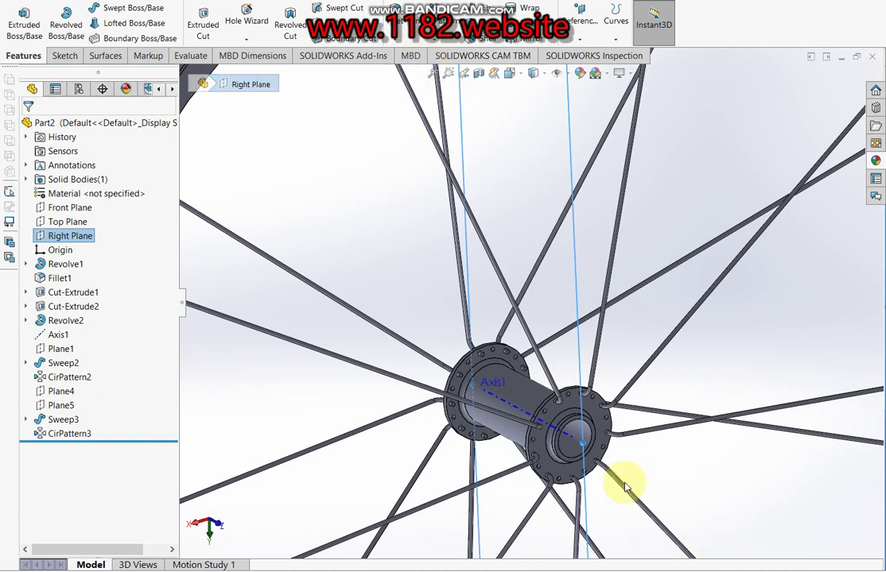
click(580, 11)
click(588, 54)
click(47, 295)
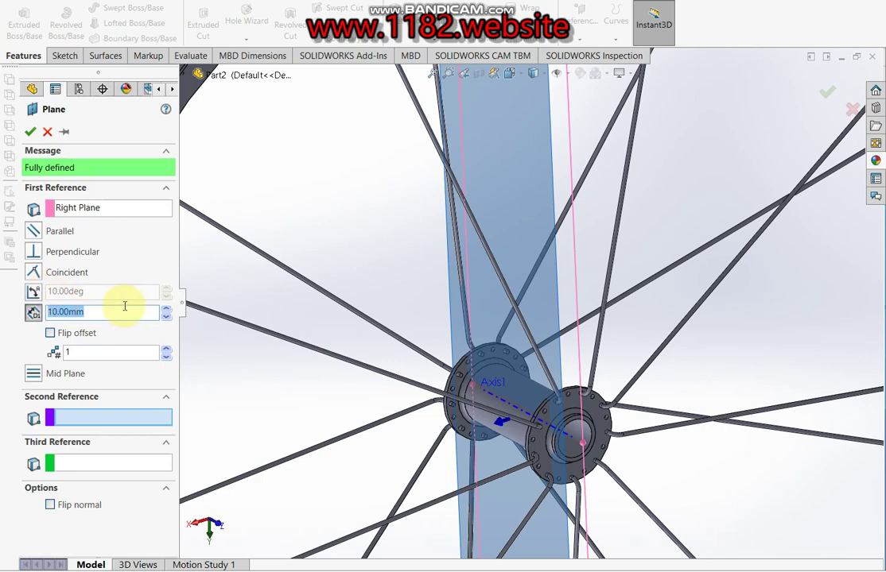
click(32, 292)
text(20)
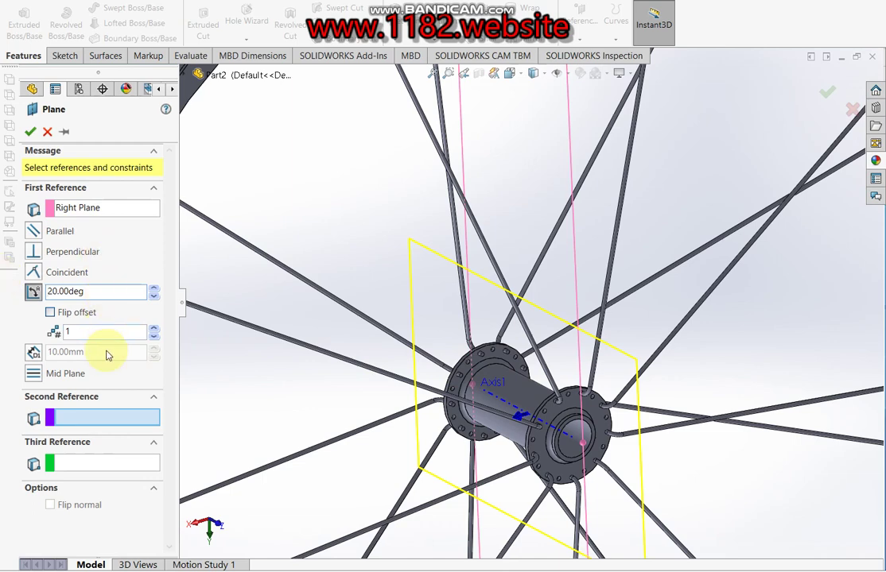
click(515, 409)
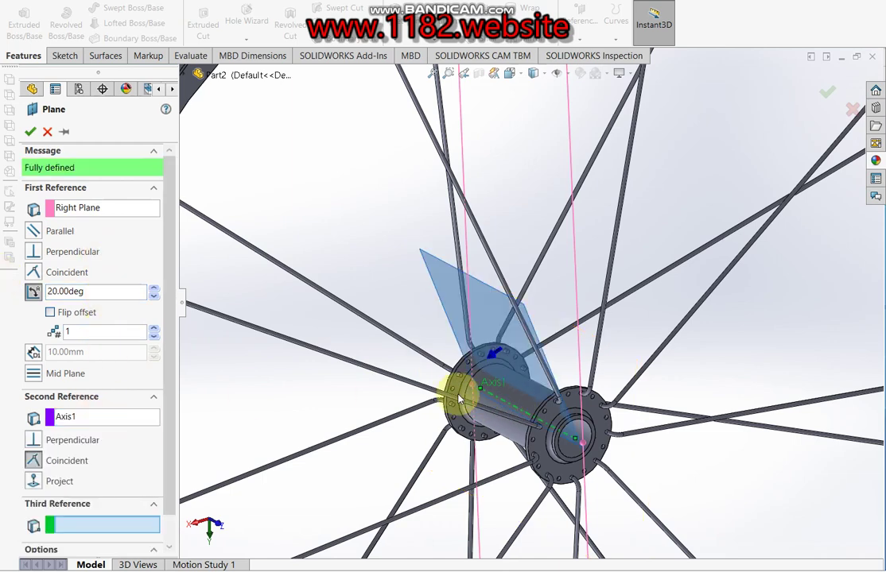
Remove the Right Plane reference and cancel the angled plane.
scroll(487, 392, down, 5)
scroll(612, 398, up, 5)
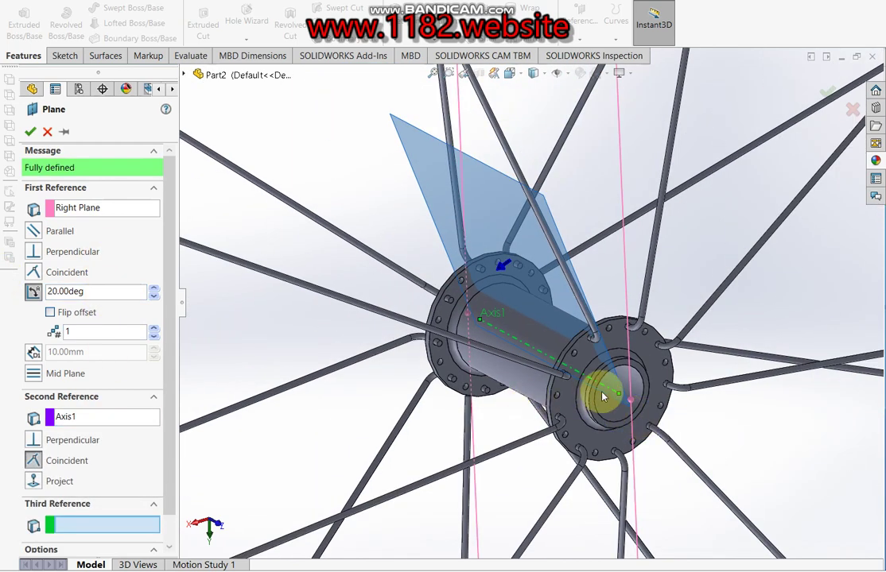
scroll(595, 377, down, 4)
scroll(607, 372, up, 5)
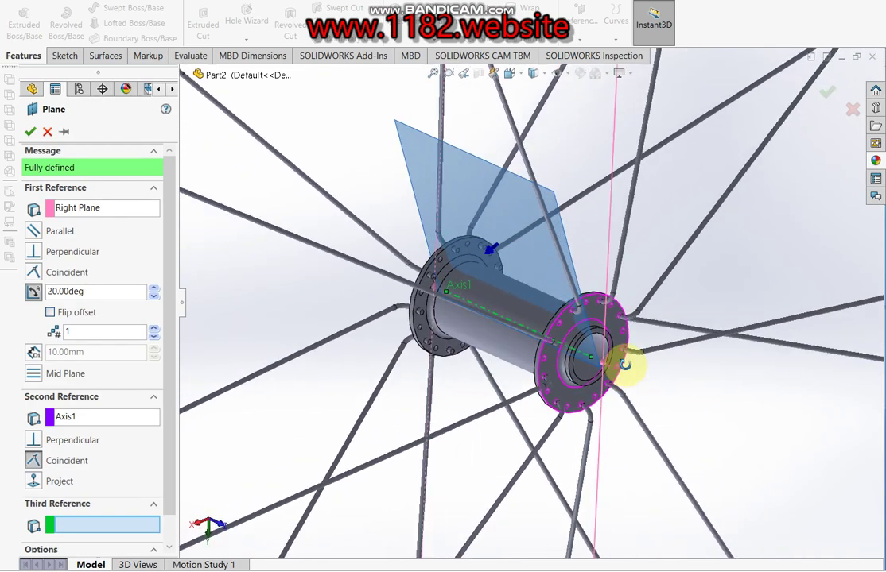
scroll(584, 318, down, 6)
scroll(517, 310, up, 3)
mouse_move(589, 330)
middle_down()
mouse_move(567, 366)
mouse_move(607, 326)
middle_up()
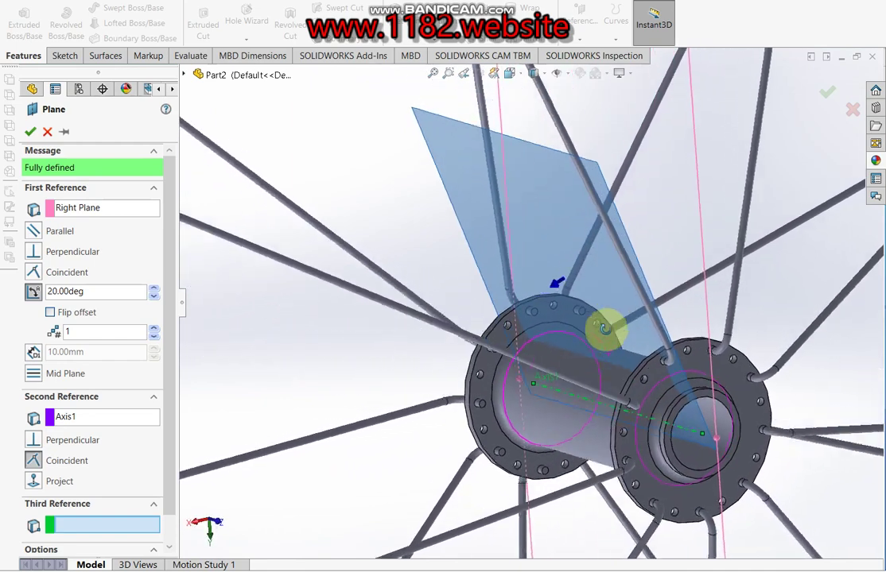
click(93, 213)
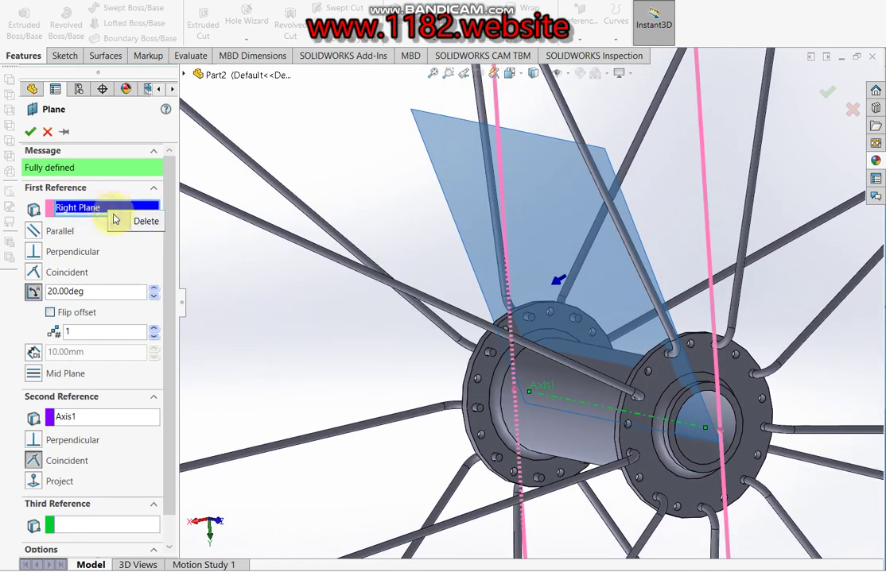
click(146, 221)
click(48, 131)
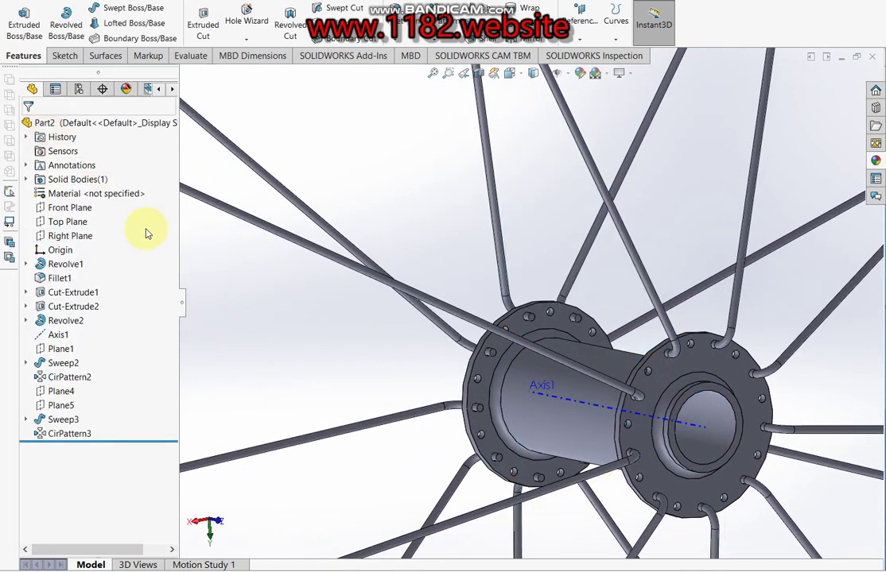
Section the hub through the Top Plane and confirm the section view.
click(67, 222)
mouse_move(493, 418)
middle_down()
mouse_move(554, 432)
mouse_move(530, 431)
middle_up()
scroll(646, 326, down, 3)
scroll(718, 316, down, 3)
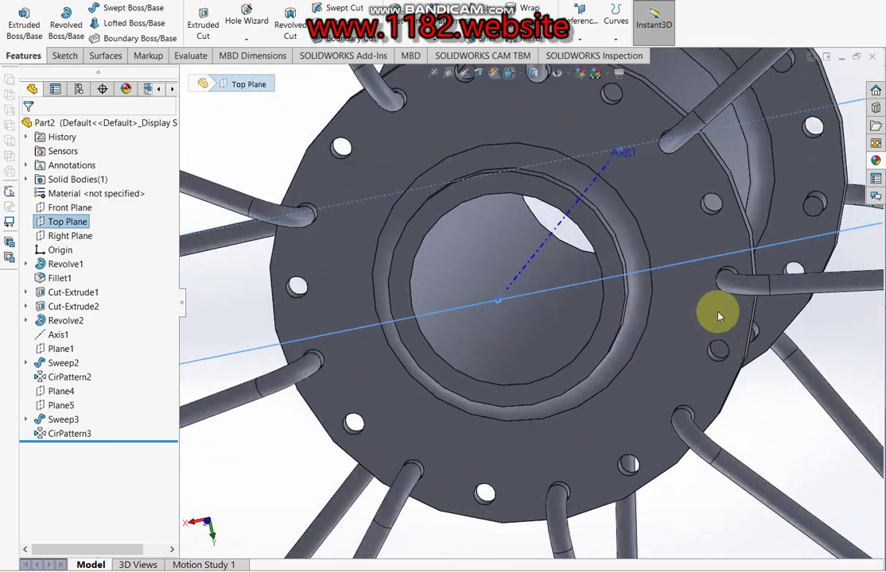
click(479, 74)
mouse_move(508, 324)
middle_down()
mouse_move(560, 332)
mouse_move(524, 294)
mouse_move(451, 147)
mouse_move(491, 259)
middle_up()
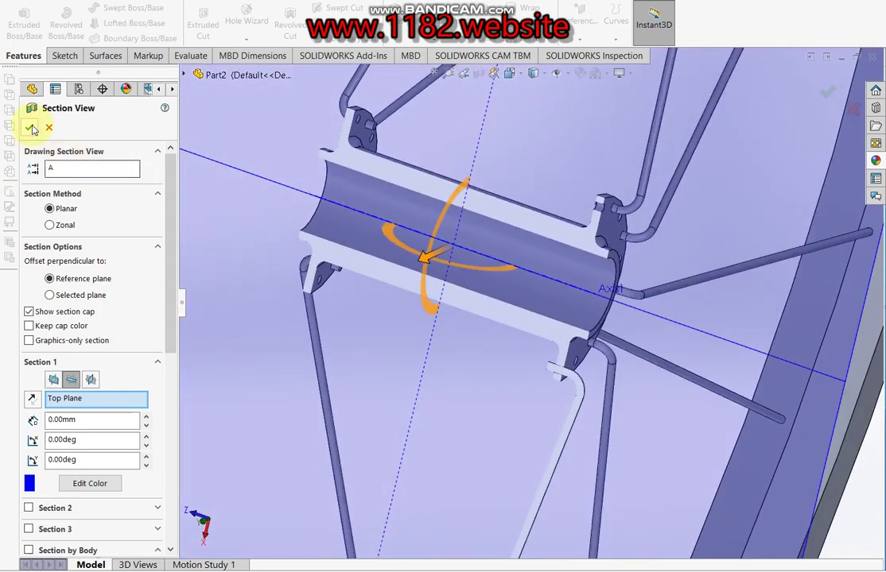
click(29, 127)
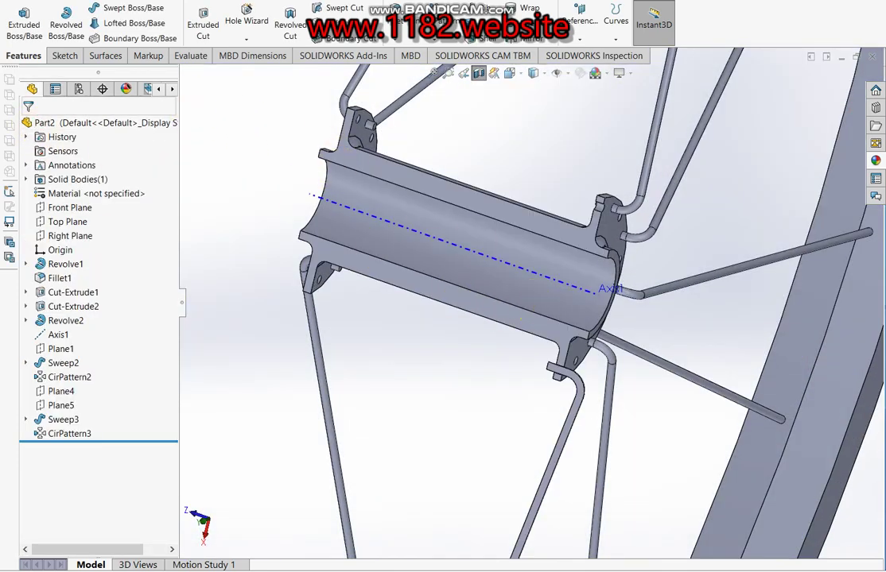
click(68, 55)
Open Sketch12 on the Top Plane, viewed straight down and zoomed onto the left flange.
click(17, 18)
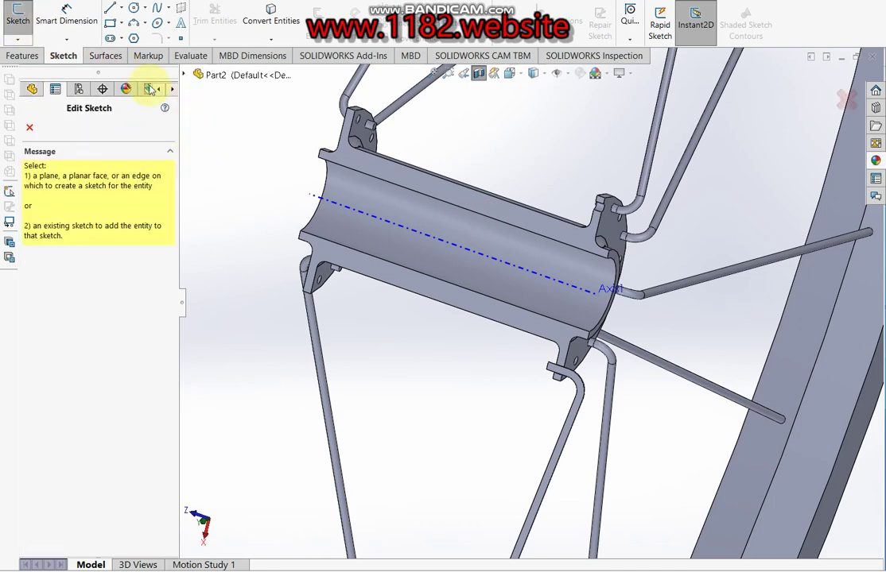
click(182, 75)
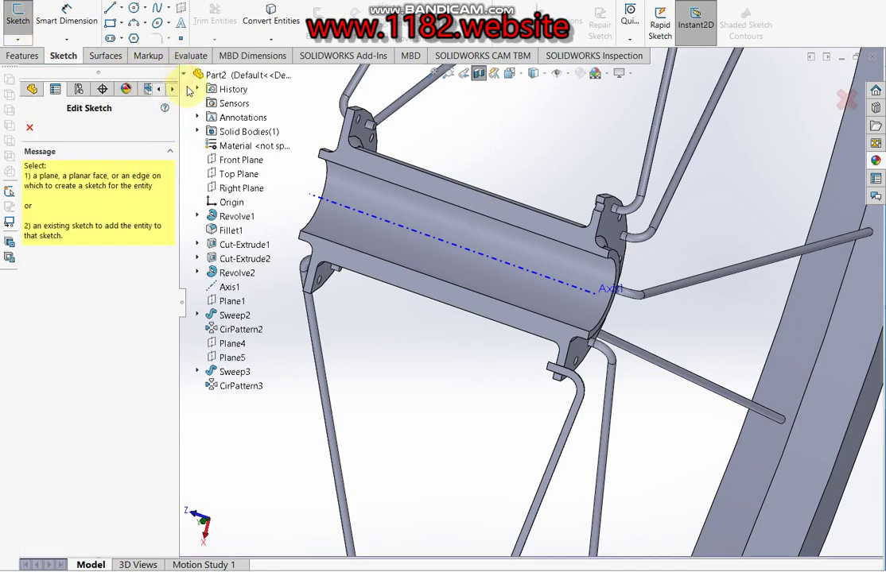
click(210, 171)
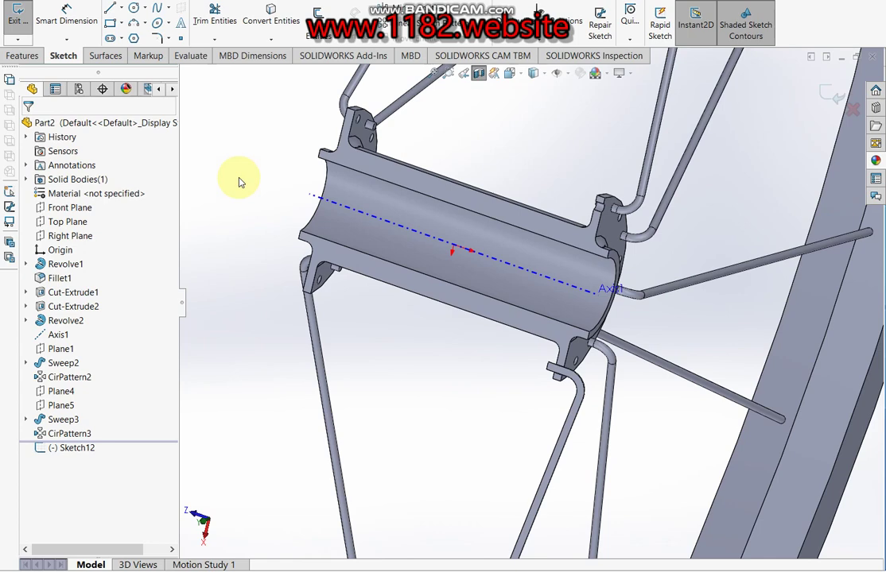
key(ctrl+8)
scroll(431, 388, up, 3)
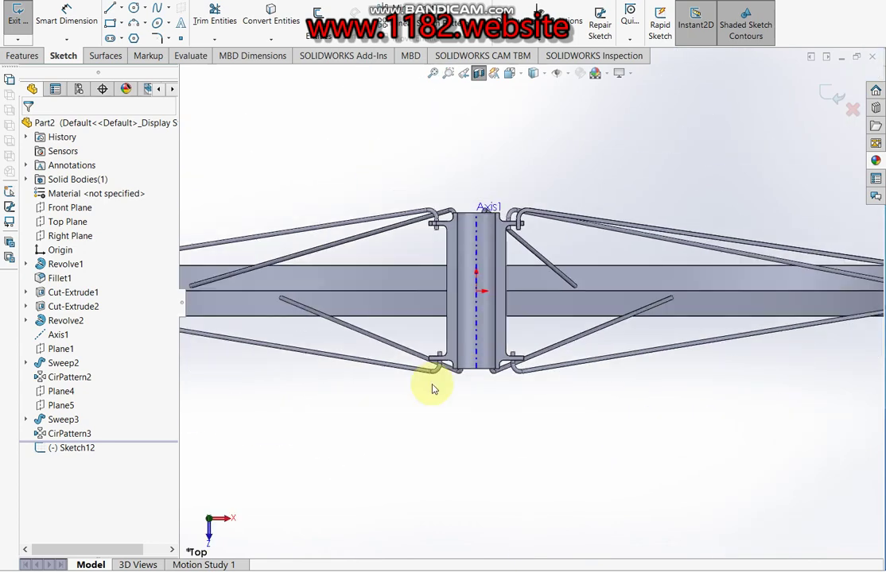
scroll(481, 334, down, 3)
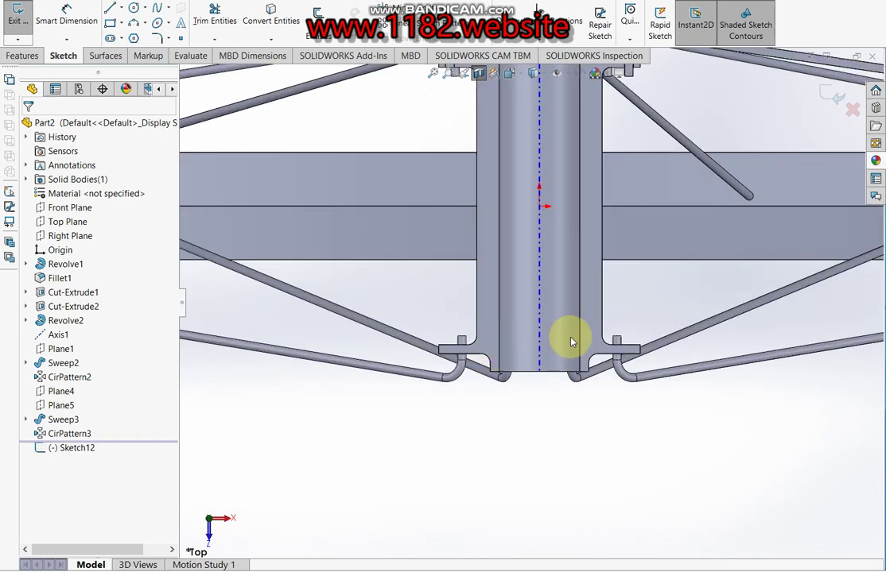
scroll(555, 169, down, 2)
scroll(516, 235, down, 2)
scroll(451, 223, down, 2)
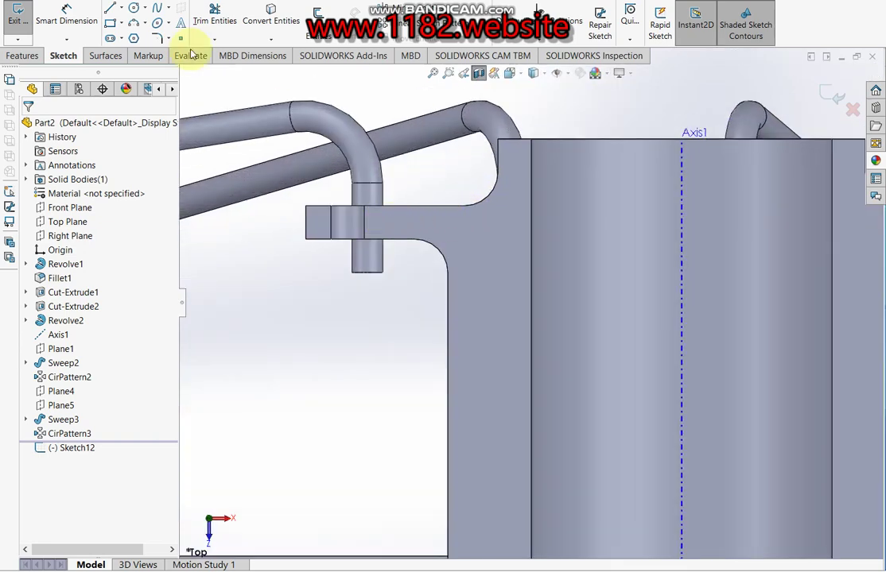
click(110, 9)
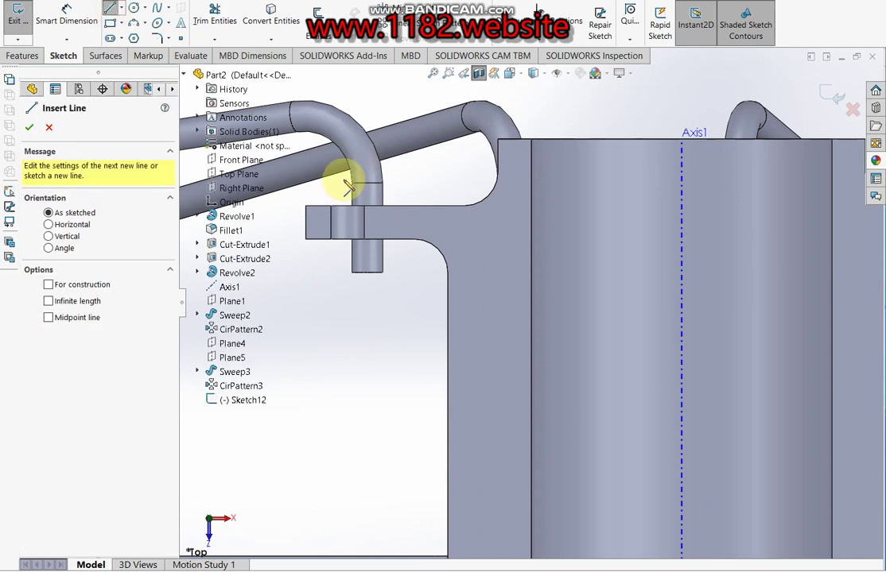
Draw a short vertical line at the flange hole, then an angled line to the rim's inner edge.
click(347, 201)
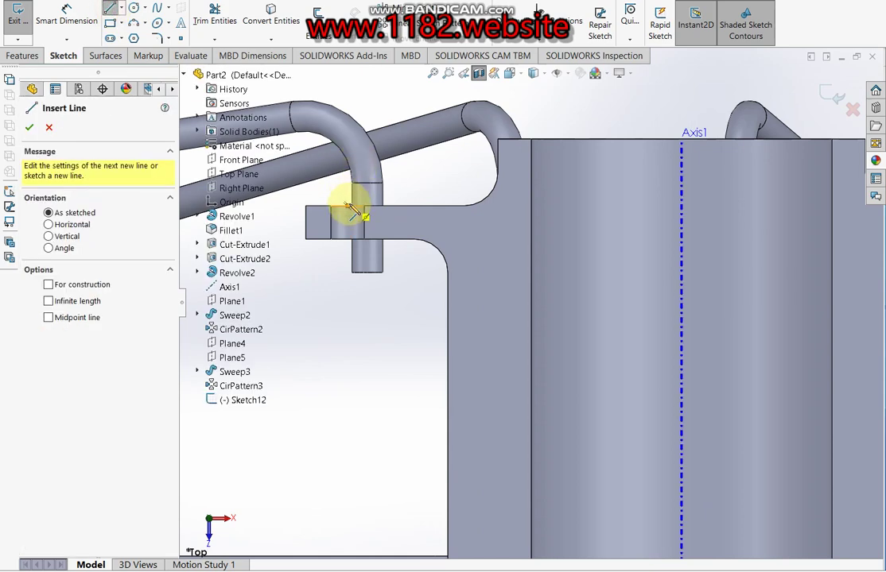
click(350, 199)
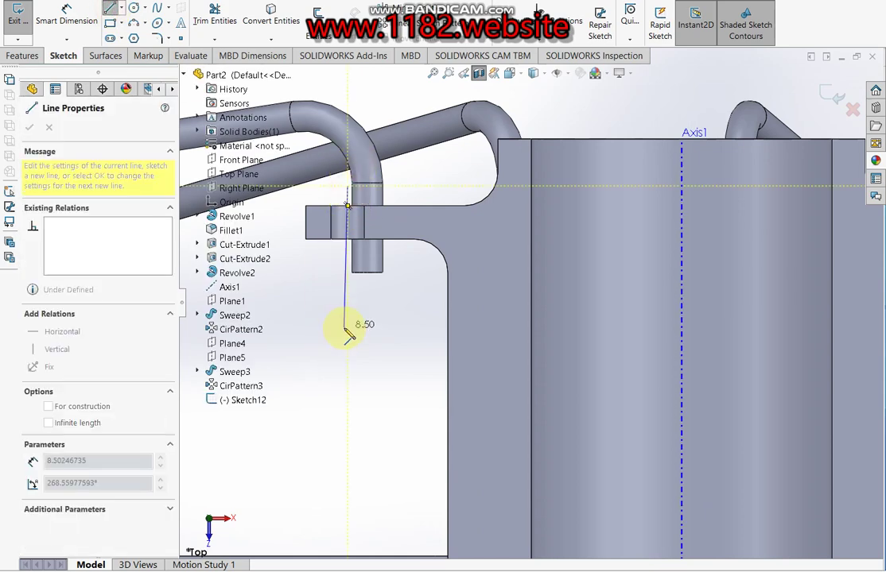
click(349, 321)
scroll(366, 306, up, 3)
scroll(371, 300, up, 3)
scroll(376, 337, up, 2)
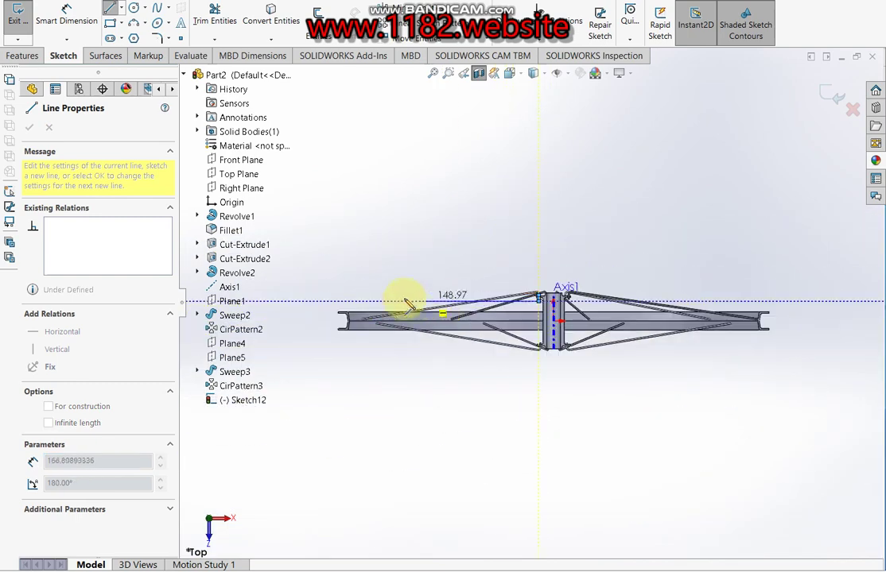
scroll(356, 340, down, 4)
scroll(387, 296, down, 3)
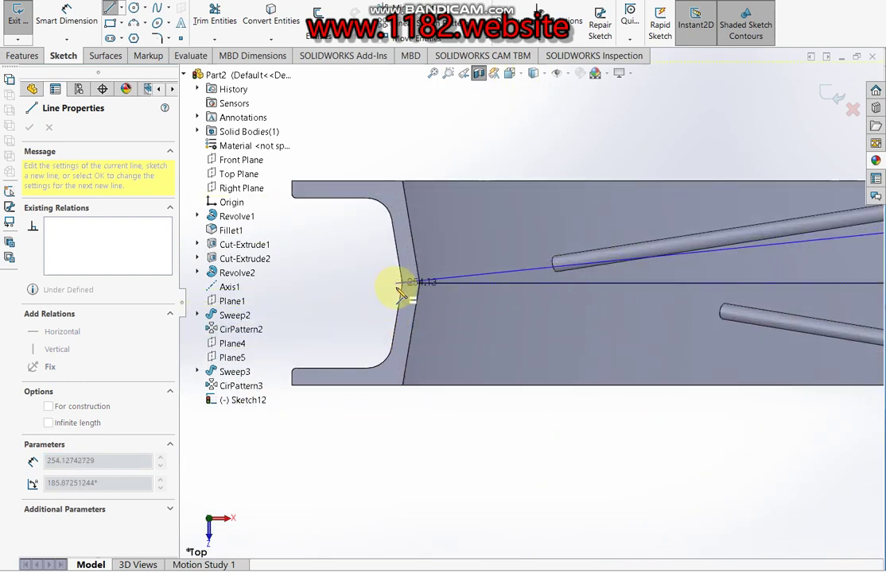
scroll(401, 290, up, 2)
scroll(415, 302, up, 3)
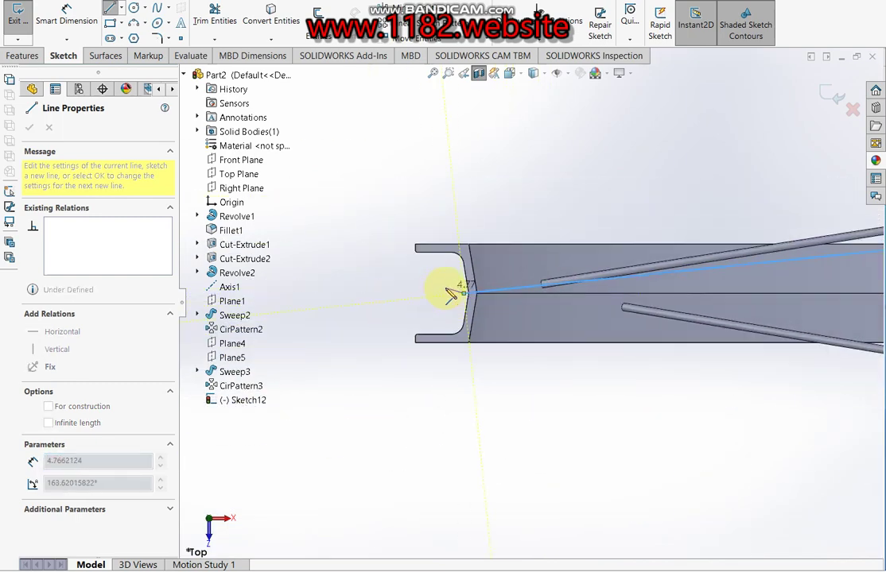
click(450, 291)
scroll(453, 270, down, 5)
Exit Sketch12 with the spoke path drawn.
click(832, 94)
click(832, 94)
scroll(593, 218, up, 5)
scroll(778, 271, down, 3)
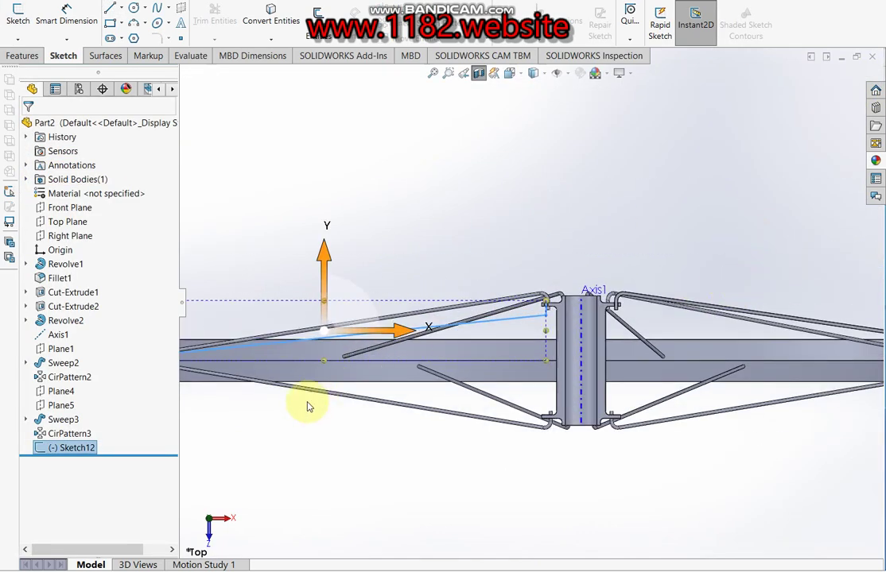
right_click(68, 448)
Reopen Sketch12 and dimension the offset to 6 mm and the vertical line to 10 mm.
click(79, 319)
scroll(557, 257, down, 3)
scroll(567, 259, down, 3)
click(65, 13)
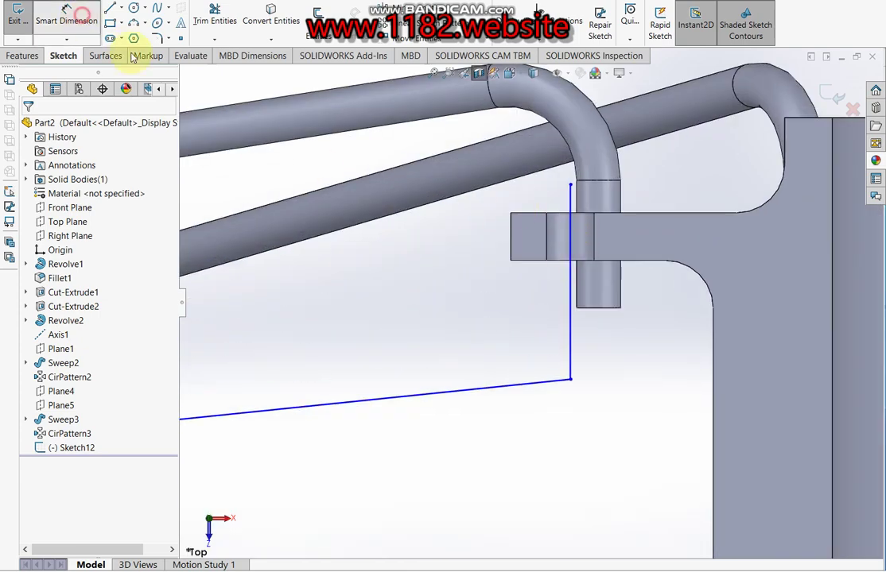
click(570, 379)
click(646, 262)
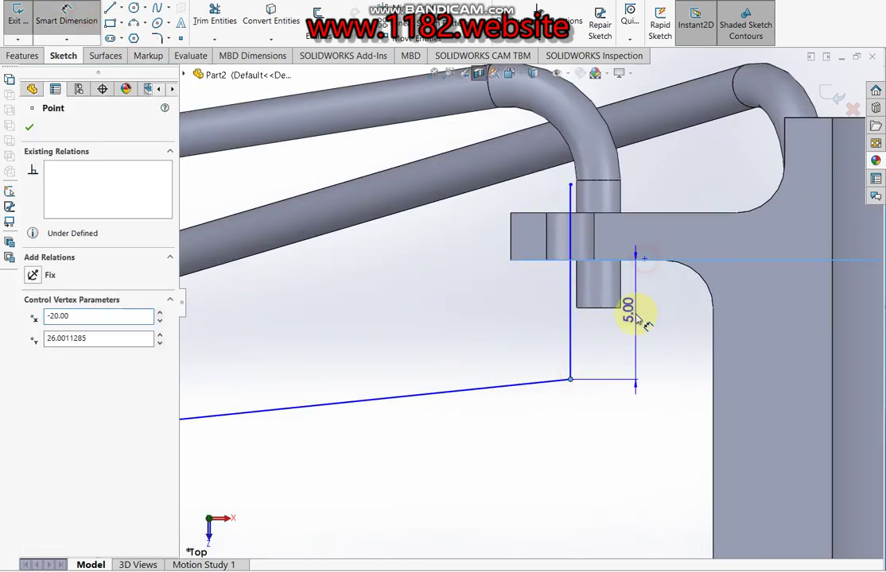
click(634, 318)
text(6)
key(Return)
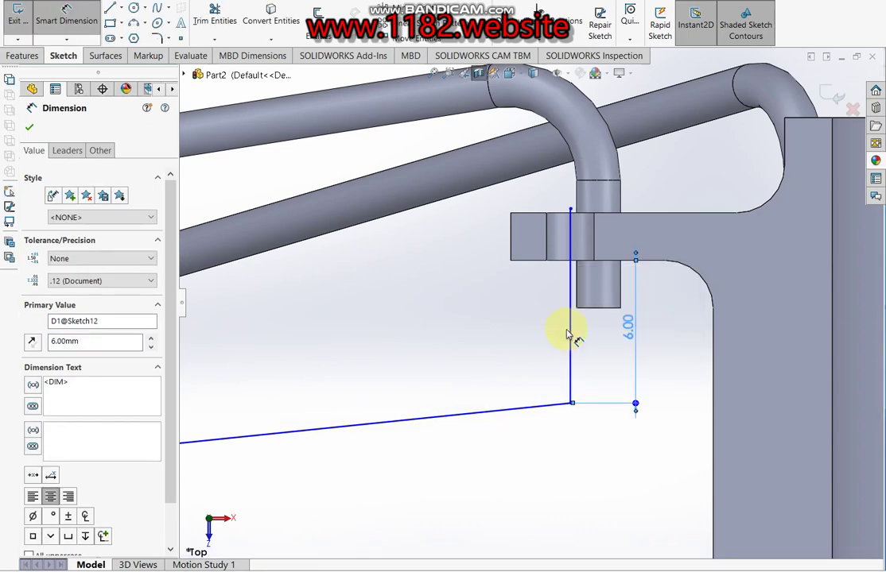
click(570, 336)
click(516, 333)
text(10)
key(Return)
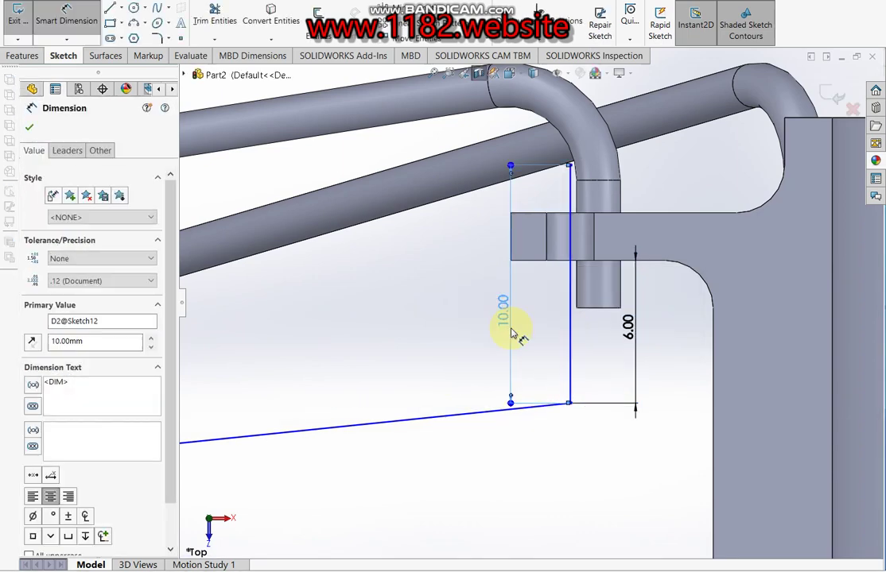
Round the path's bend with a 4 mm sketch fillet.
click(157, 38)
click(521, 409)
click(567, 380)
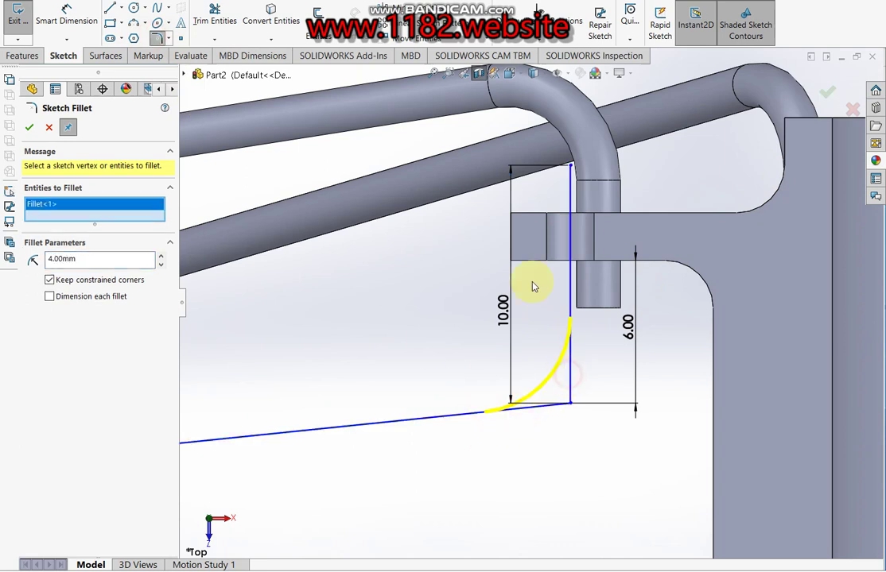
click(23, 132)
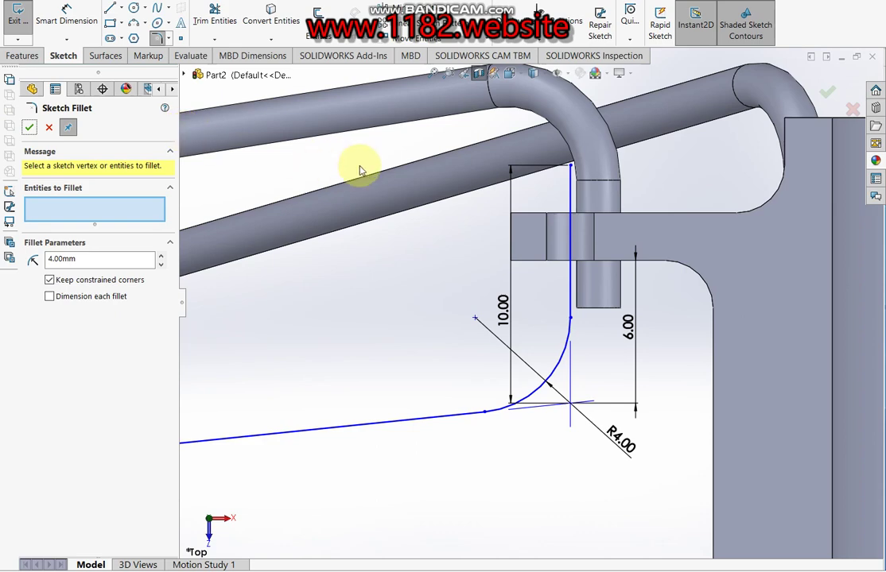
click(827, 95)
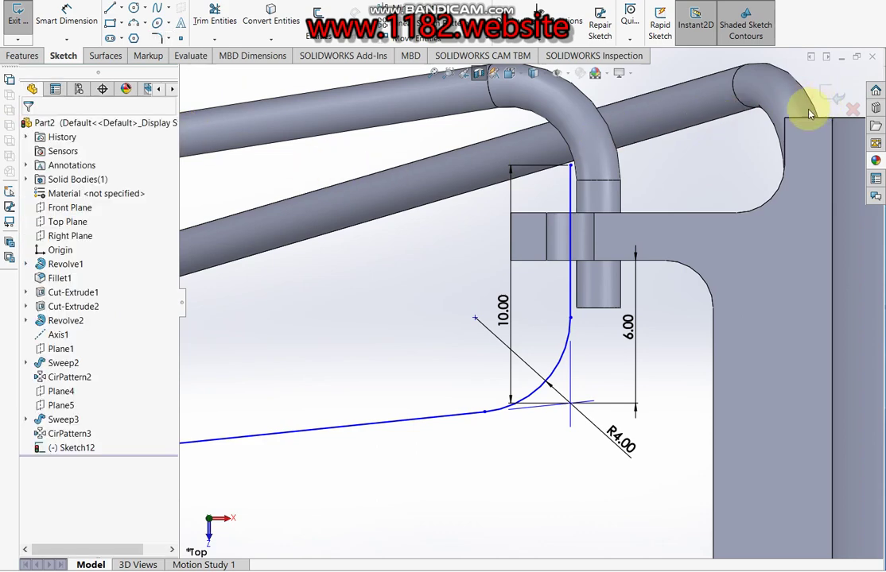
middle_drag(615, 223, 589, 241)
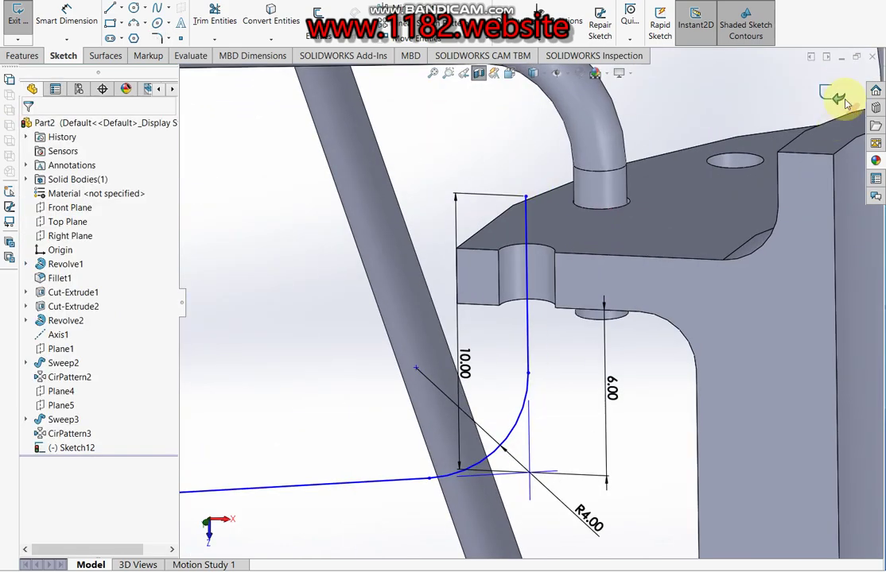
Create Plane6 from the path's top endpoint and the boss face, then start Sketch13 on it.
click(22, 55)
click(576, 31)
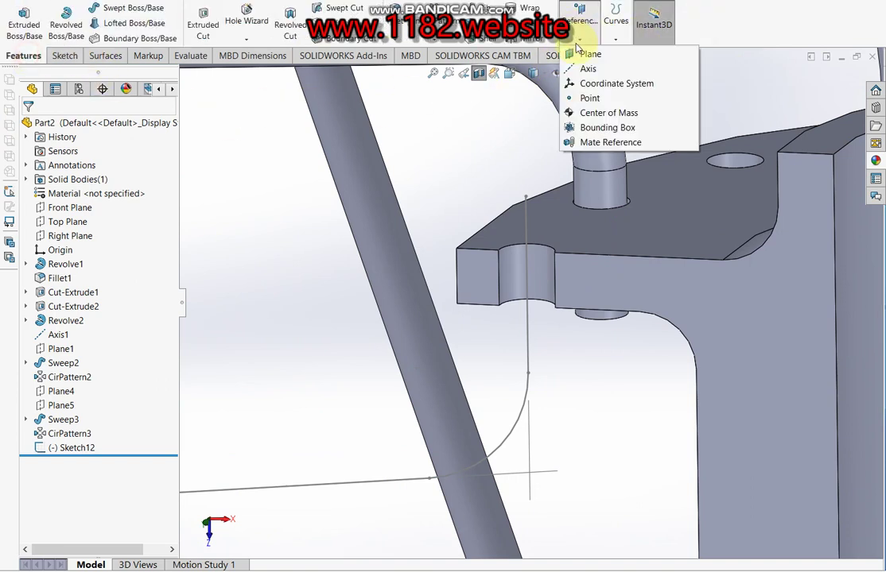
click(612, 54)
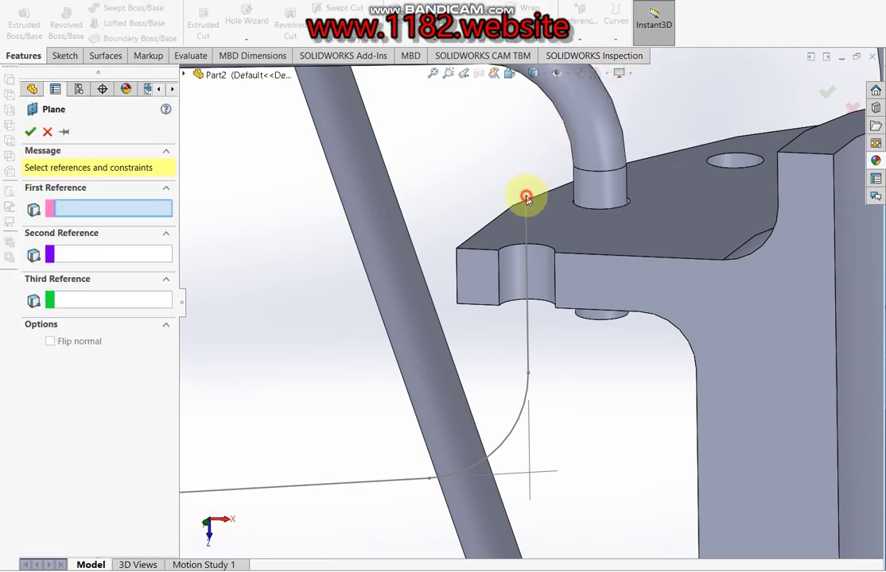
click(525, 196)
click(590, 241)
click(31, 131)
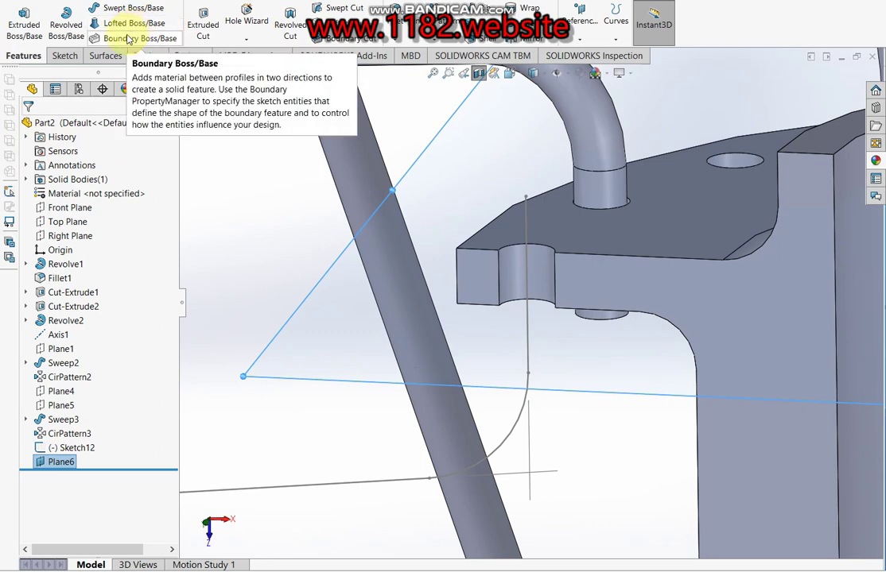
click(65, 55)
click(17, 18)
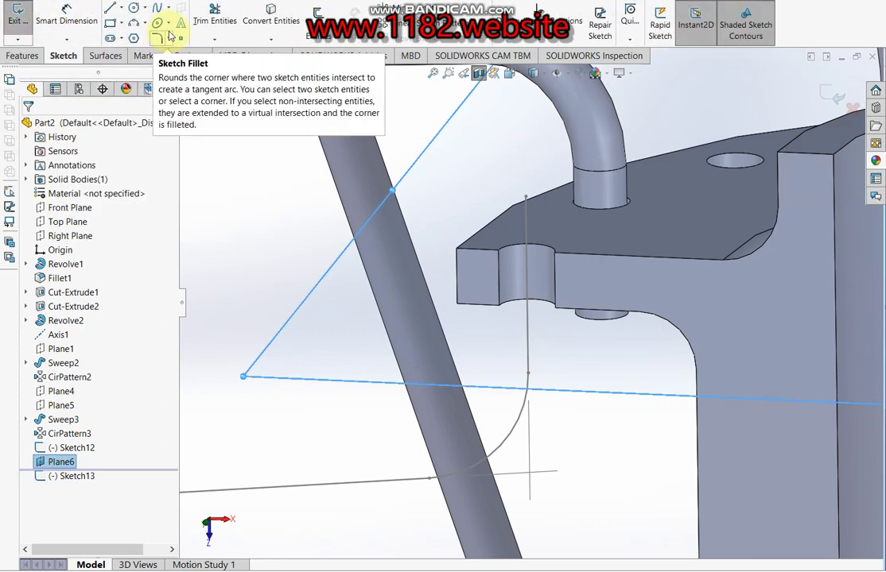
Draw a circle at the path's top end, dimension it 1.85 mm diameter, and exit Sketch13.
click(133, 8)
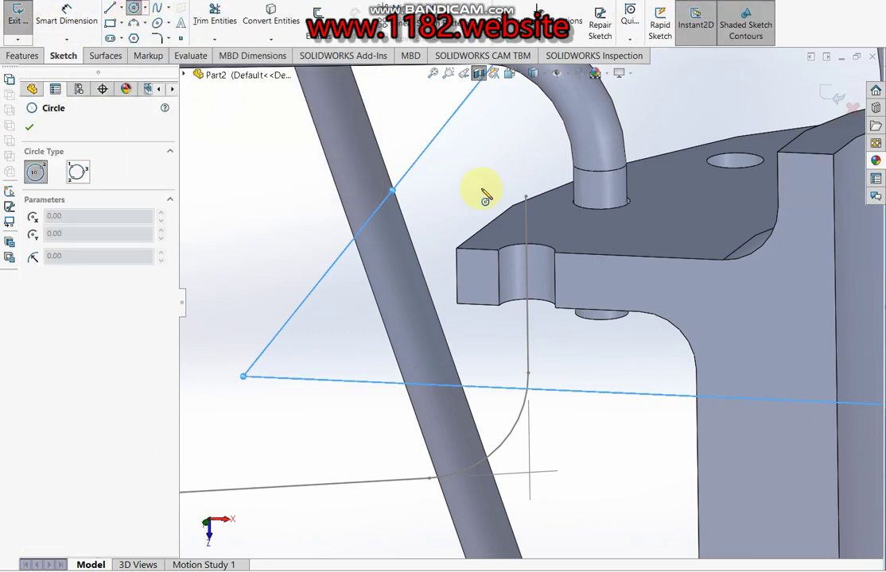
click(524, 196)
click(565, 209)
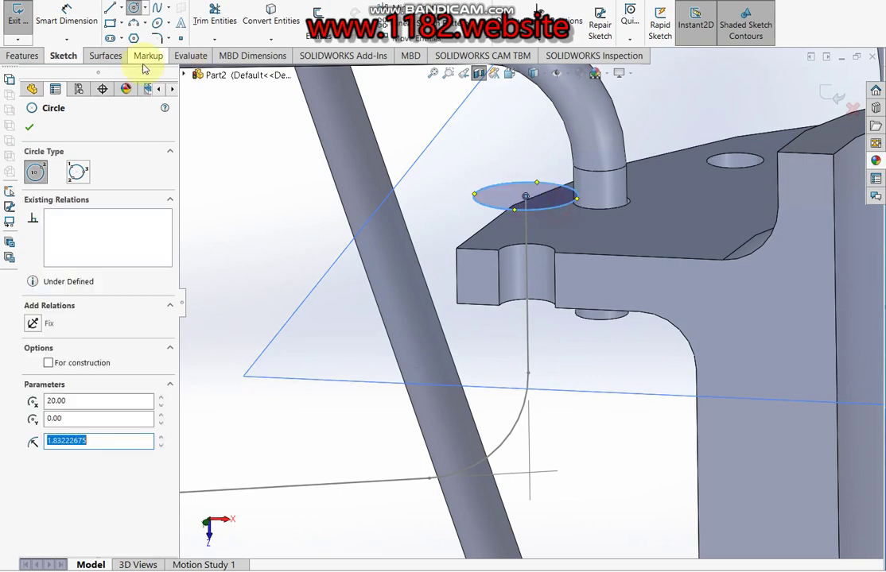
click(67, 16)
click(474, 196)
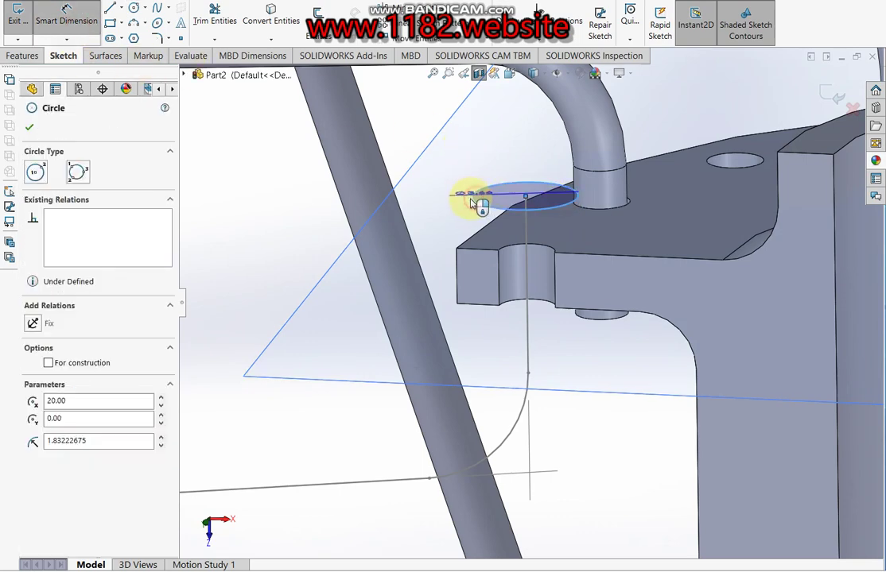
click(450, 203)
text(1.85)
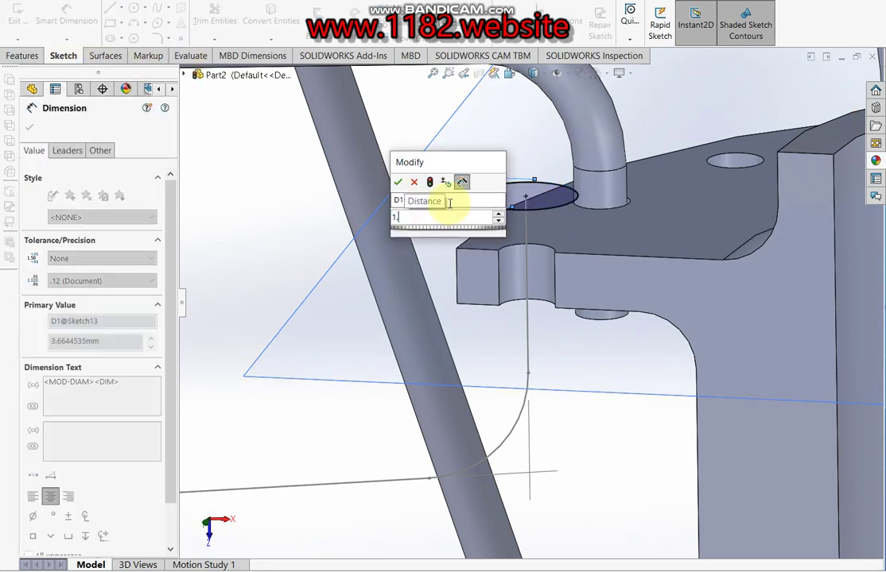
key(Return)
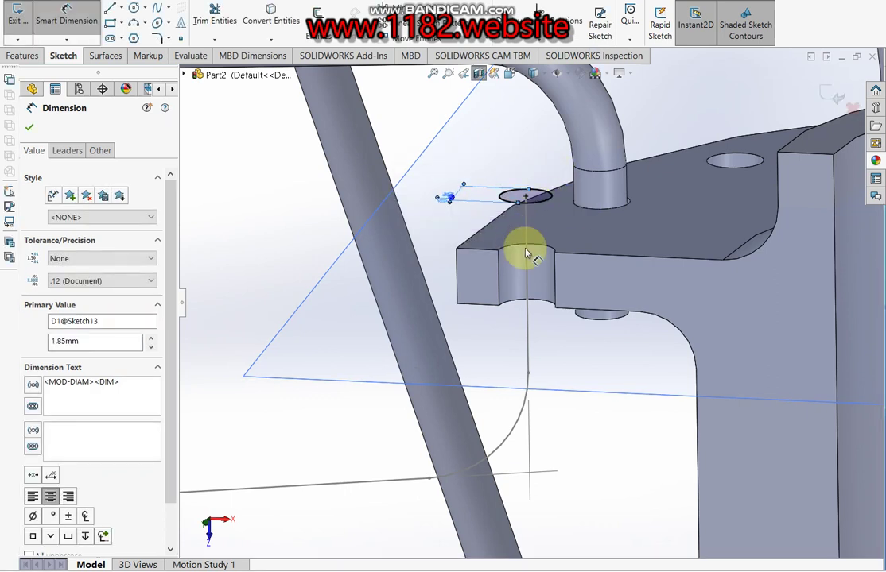
middle_drag(520, 251, 449, 254)
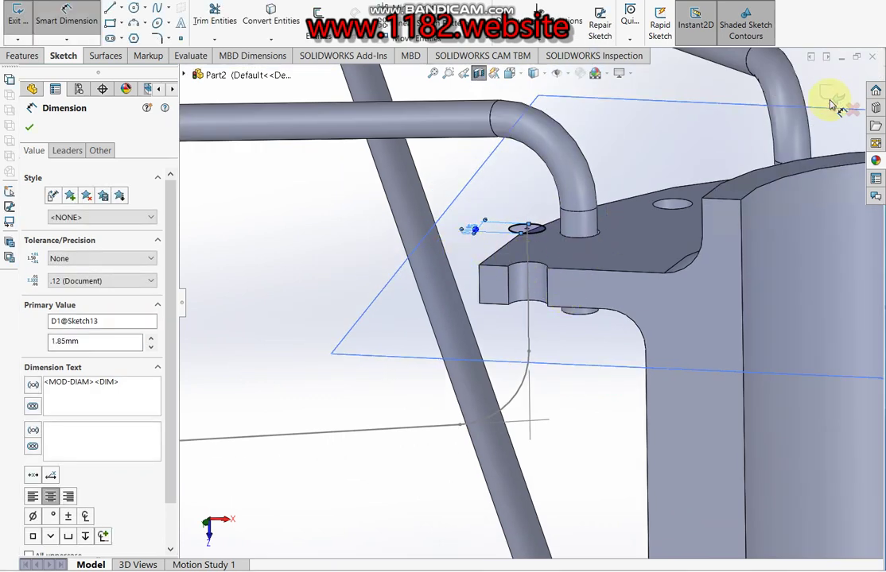
click(838, 101)
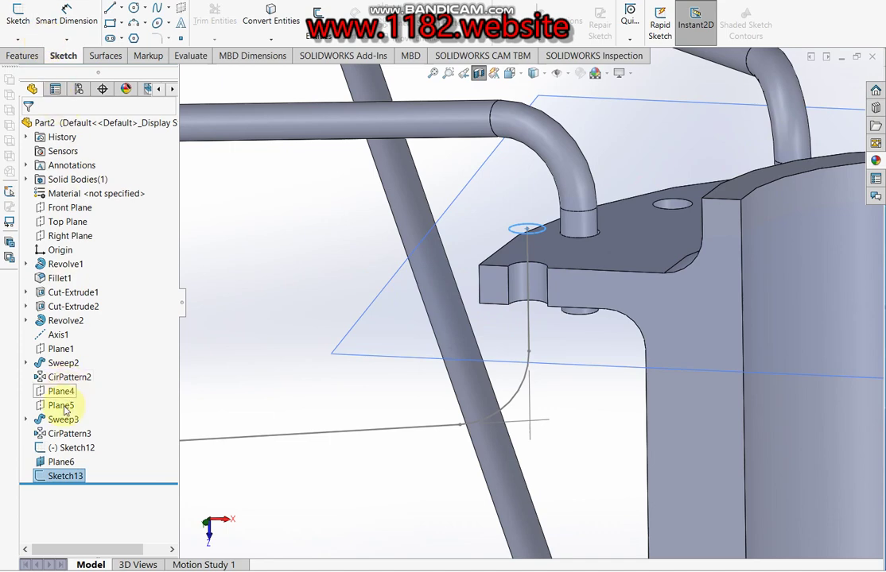
click(64, 448)
Sweep Sketch13's circle along the Sketch12 path to create the Sweep4 spoke.
click(37, 56)
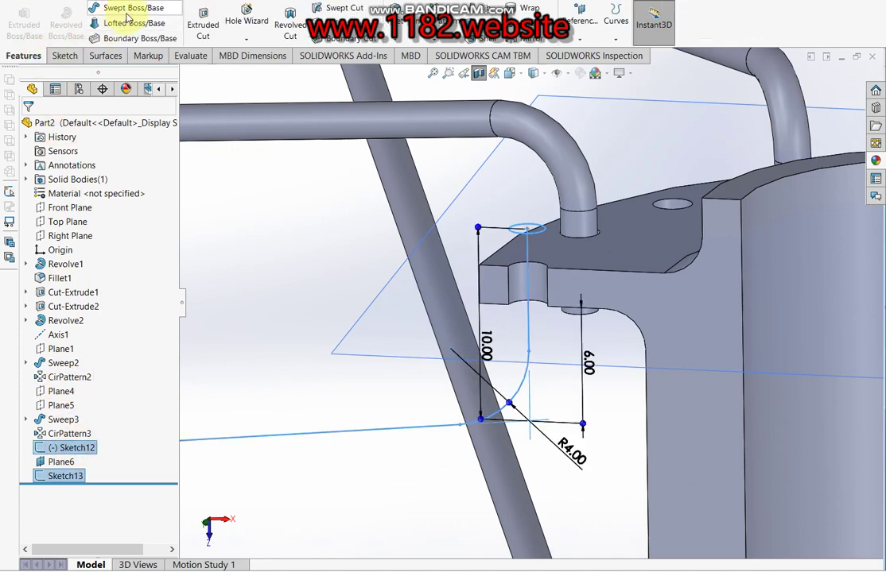
click(109, 8)
scroll(470, 296, up, 5)
scroll(427, 282, up, 5)
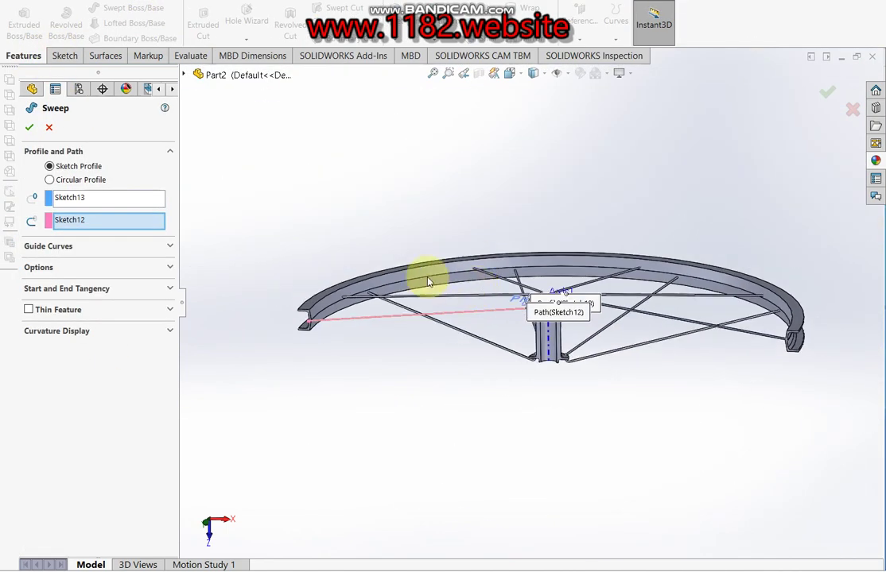
click(827, 90)
middle_drag(530, 322, 657, 347)
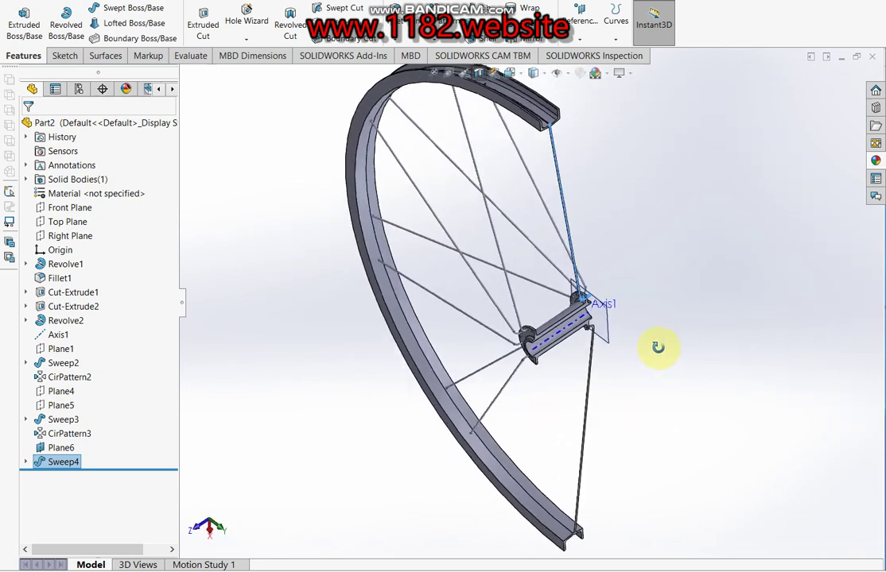
click(266, 382)
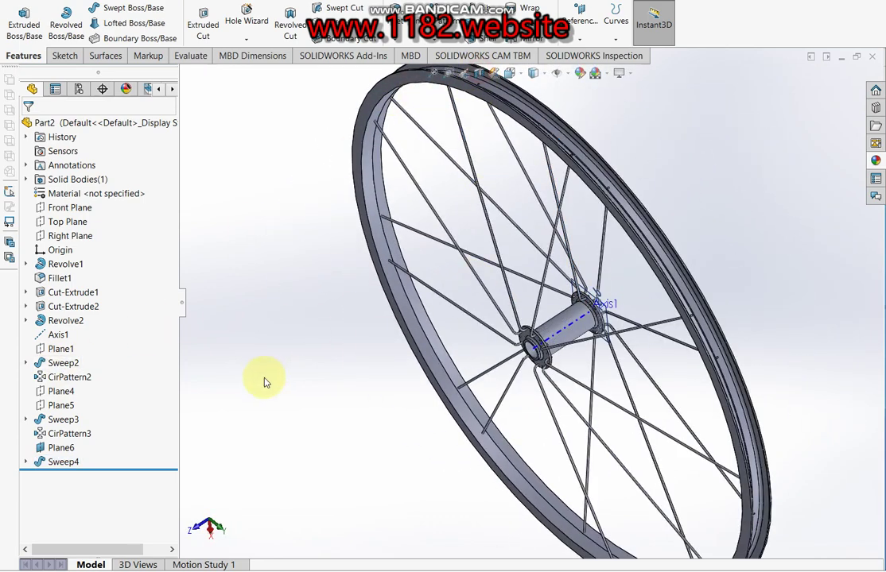
click(62, 462)
Circular-pattern Sweep4 around the rim edge: 9 equally spaced instances over 360°.
click(405, 39)
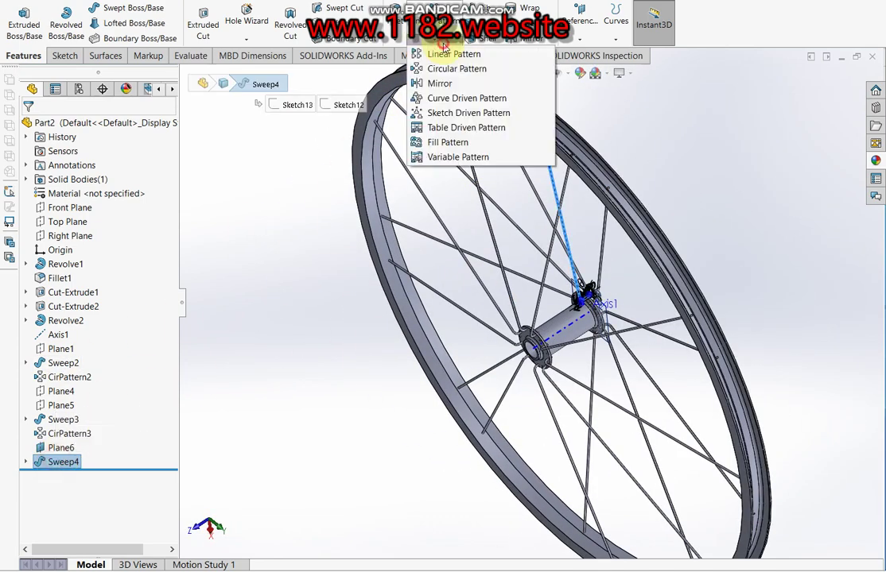
click(439, 69)
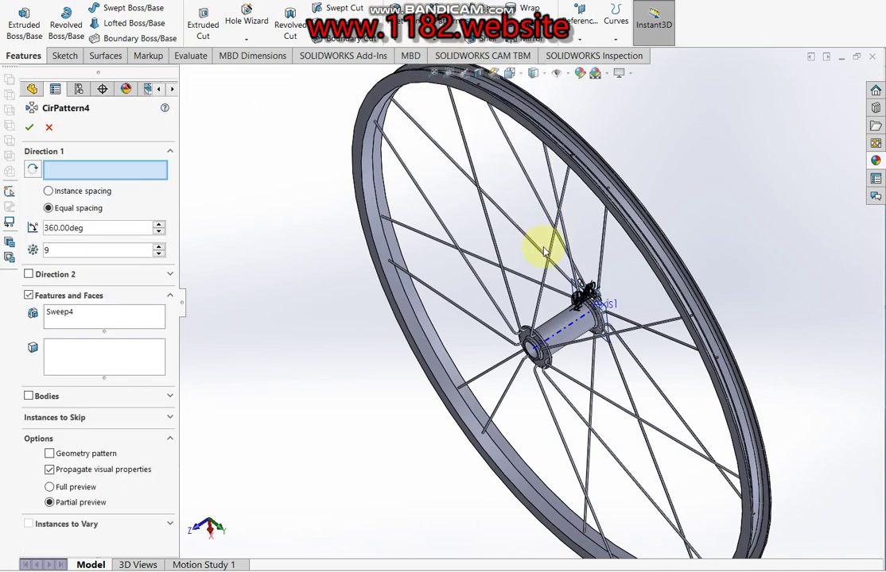
click(410, 309)
click(31, 129)
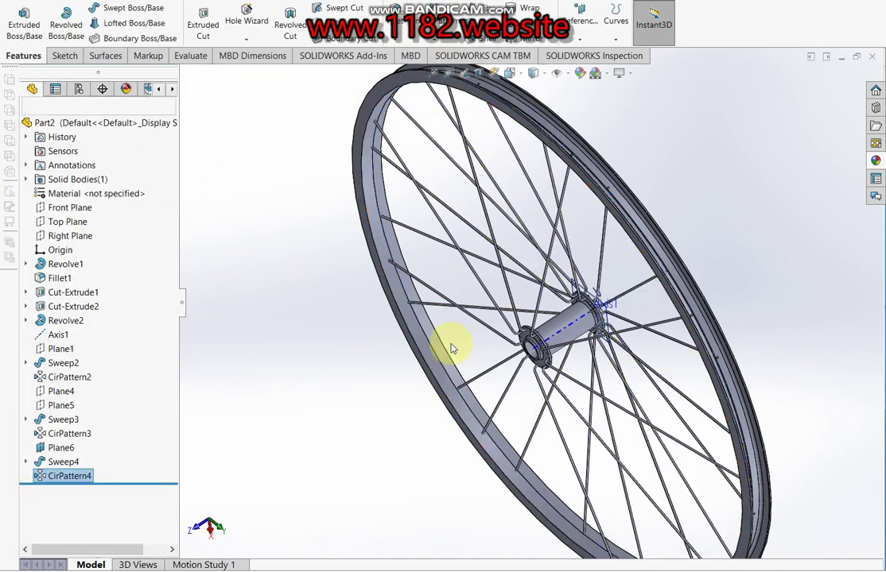
scroll(451, 349, down, 3)
scroll(499, 325, down, 2)
scroll(490, 263, up, 3)
key(ctrl+1)
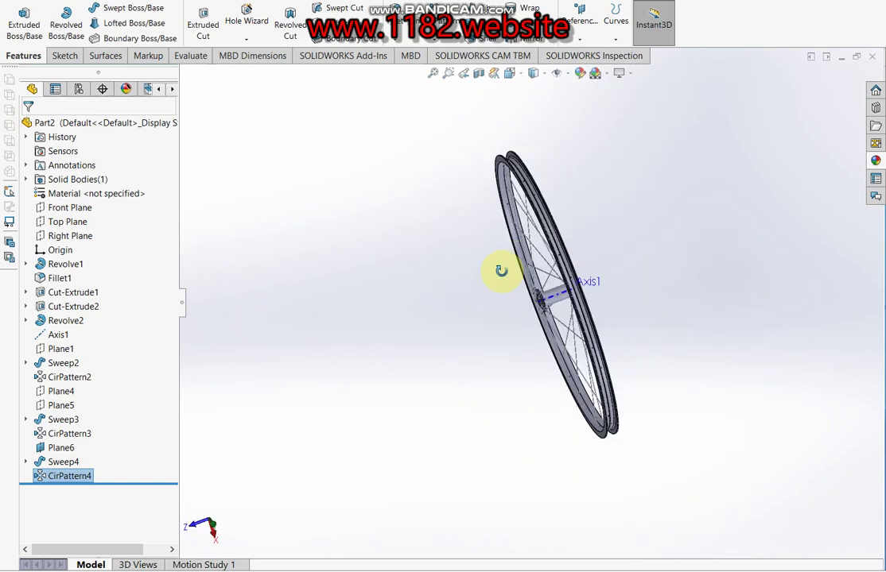
scroll(477, 302, down, 3)
scroll(545, 241, up, 2)
scroll(546, 332, down, 2)
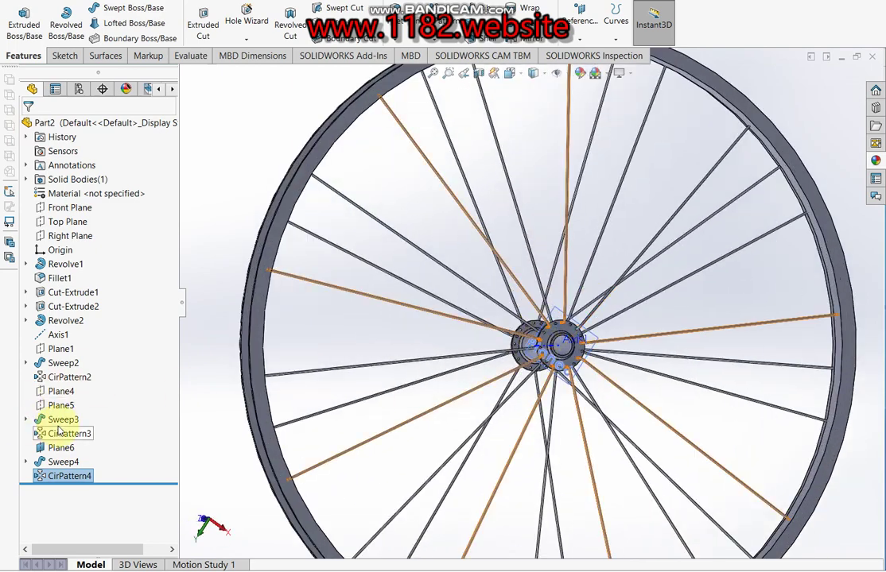
Create Plane7 tilted 10° from Top Plane about Axis1.
click(70, 222)
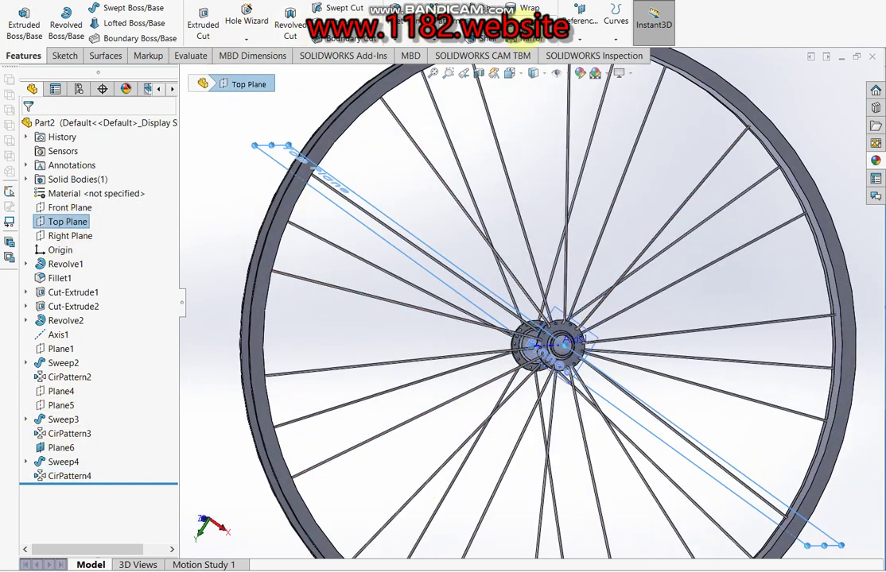
click(582, 28)
click(590, 54)
scroll(544, 334, down, 3)
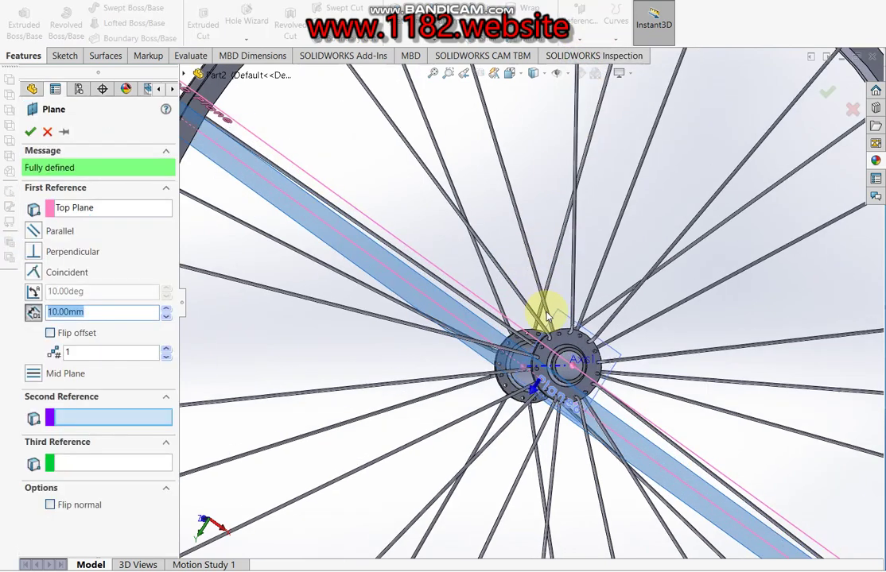
click(34, 292)
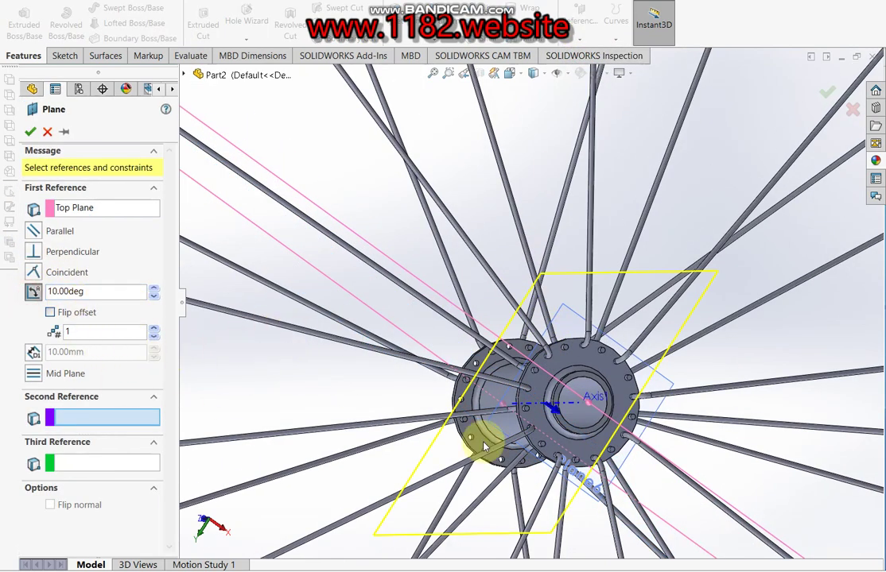
click(576, 409)
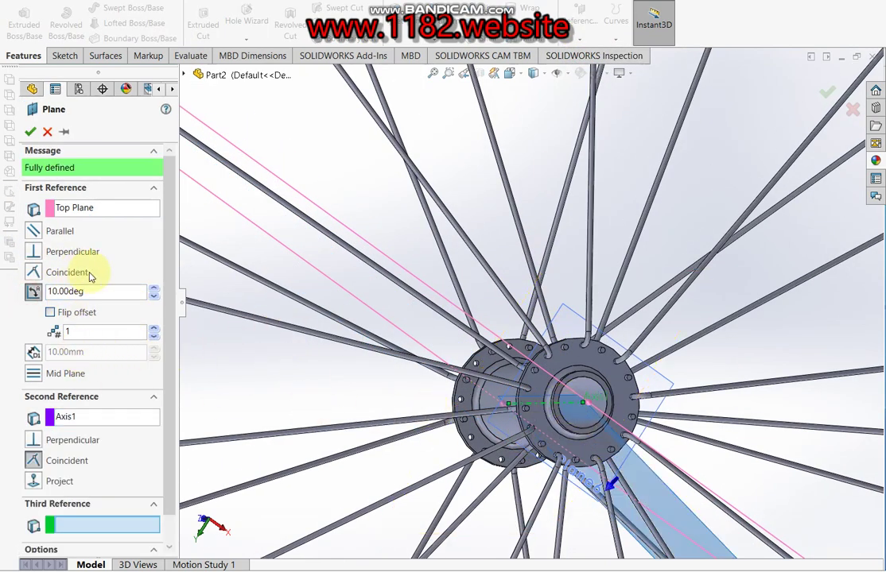
scroll(522, 325, up, 2)
scroll(569, 262, down, 5)
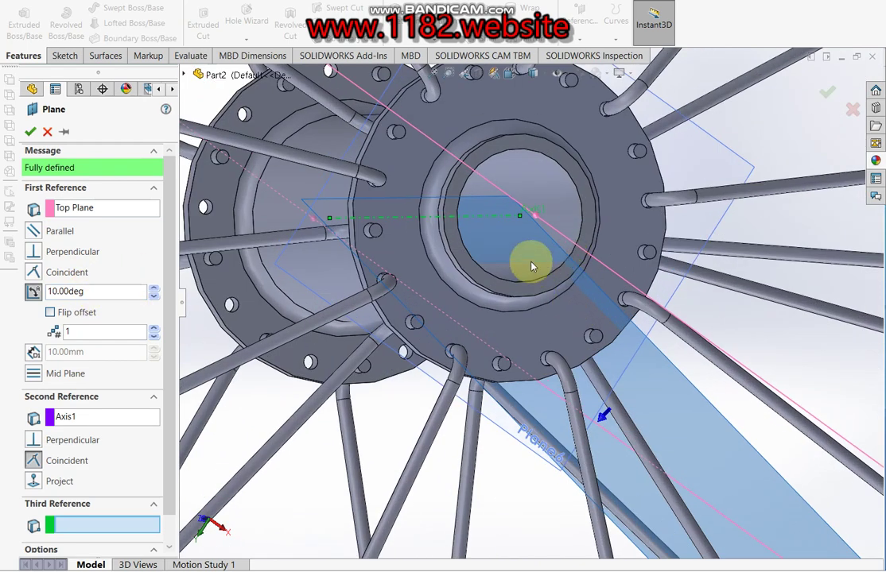
scroll(532, 266, up, 3)
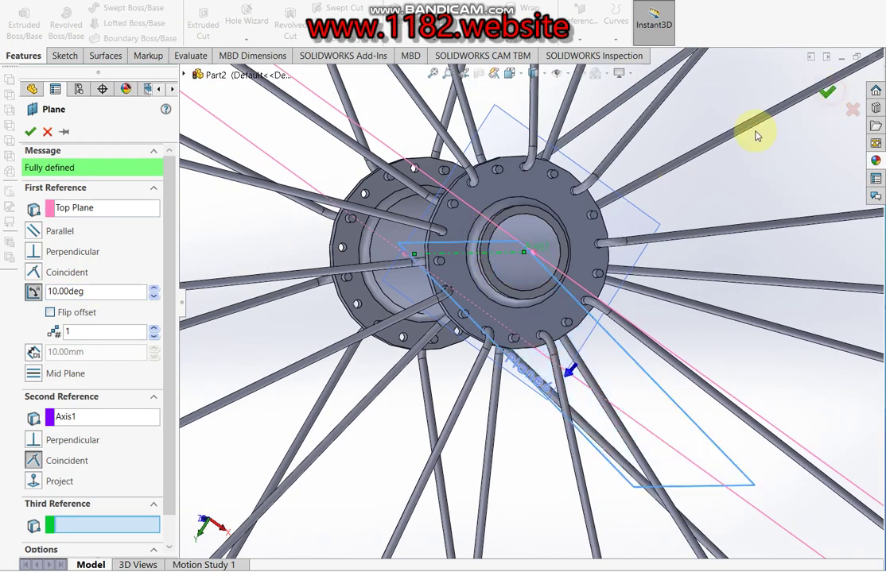
click(827, 91)
Check Plane7 with a section view seen normal to it, then close the section.
click(479, 73)
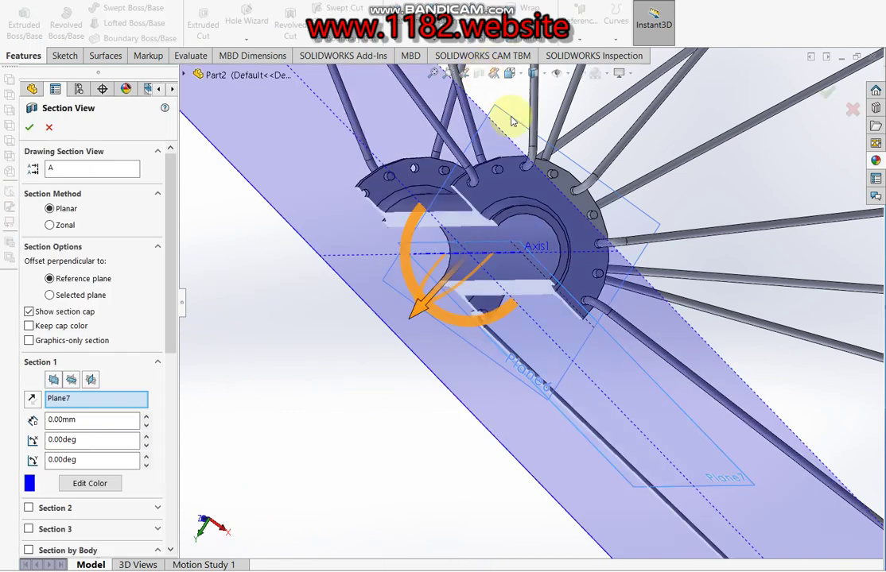
key(ctrl+8)
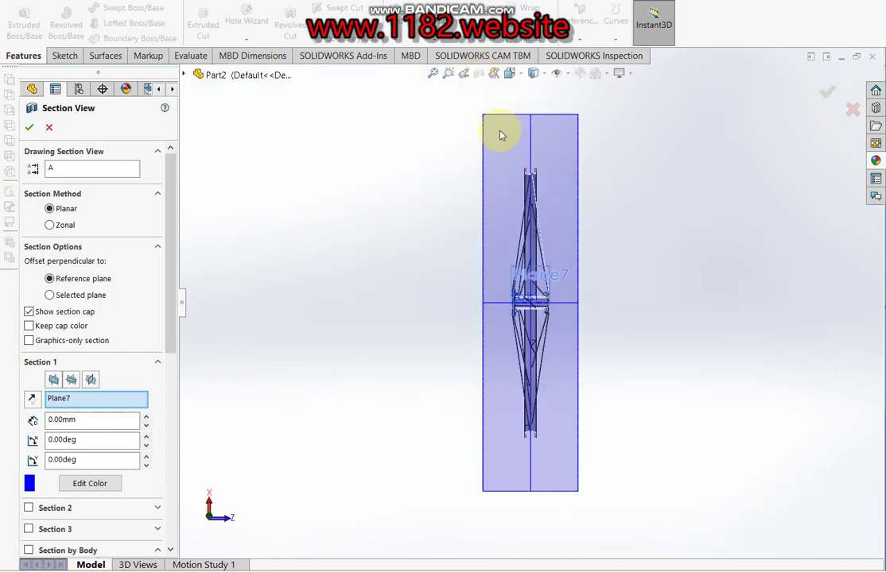
click(30, 127)
click(57, 490)
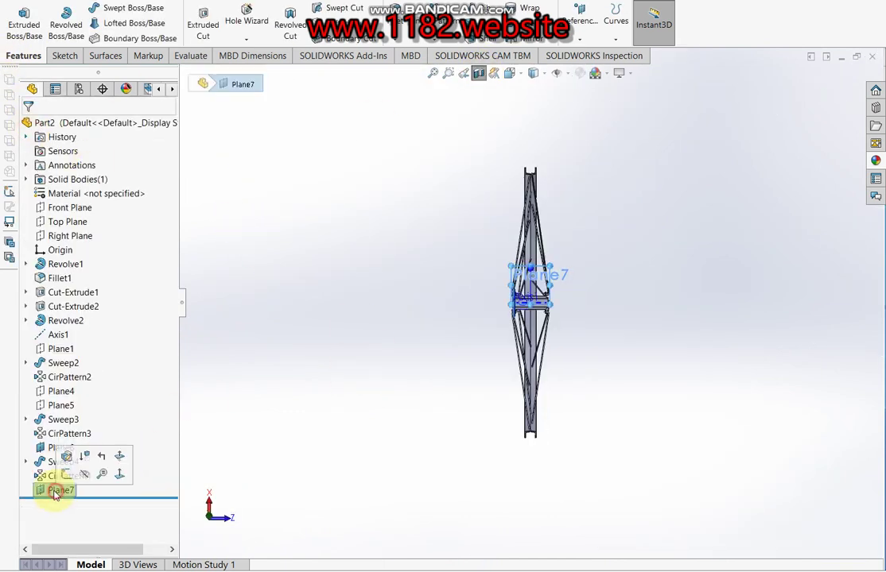
Start a sketch on Plane7 and draw lines from the hub tube end to the rim corner.
click(62, 56)
click(17, 12)
scroll(484, 300, down, 3)
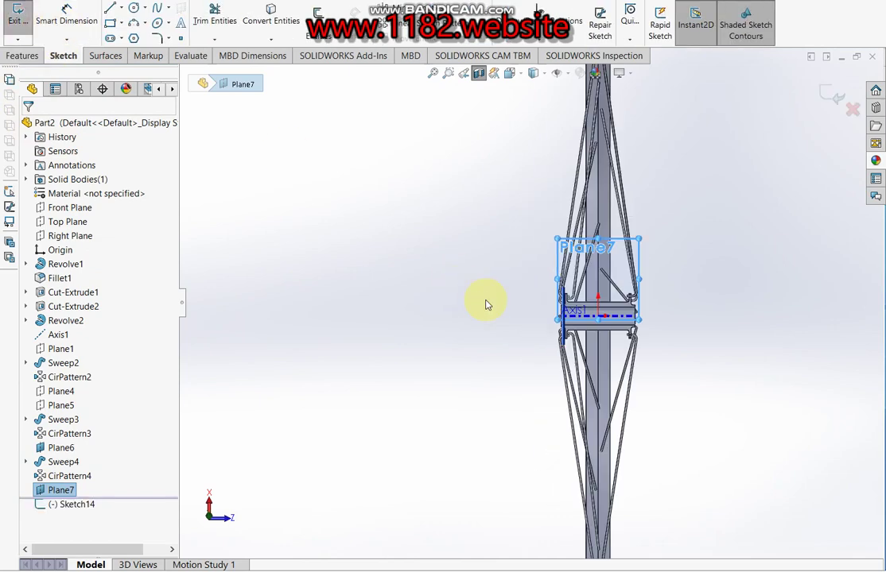
scroll(603, 296, down, 4)
scroll(533, 282, down, 2)
scroll(606, 387, down, 5)
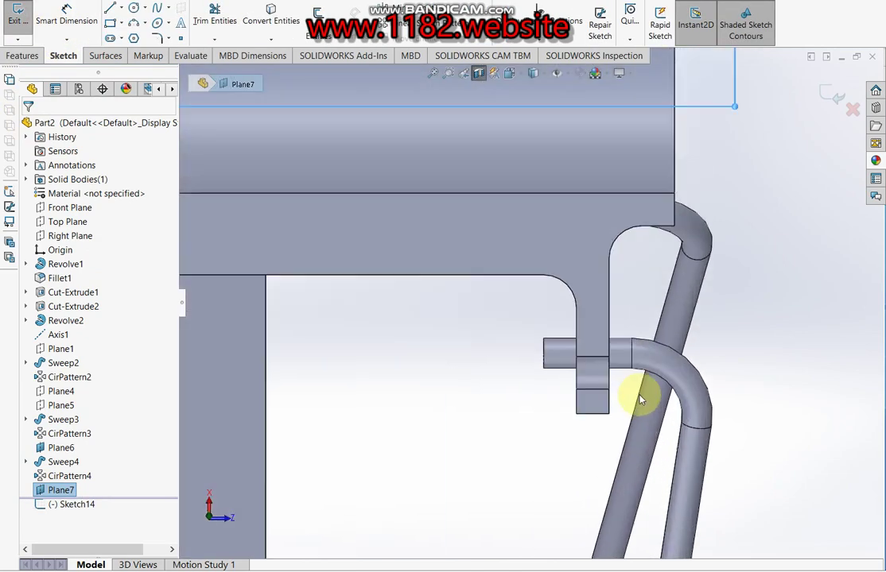
scroll(554, 333, up, 3)
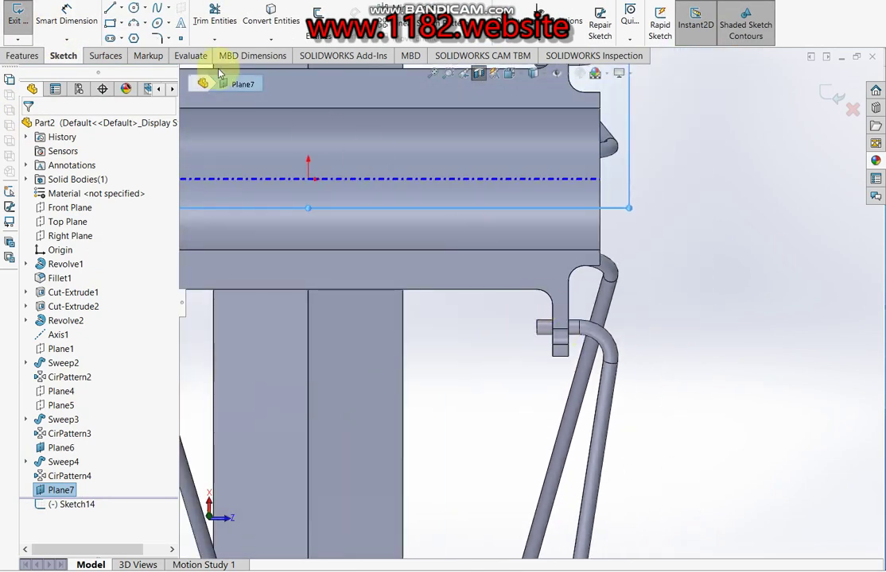
click(110, 8)
scroll(580, 350, down, 3)
scroll(576, 342, down, 3)
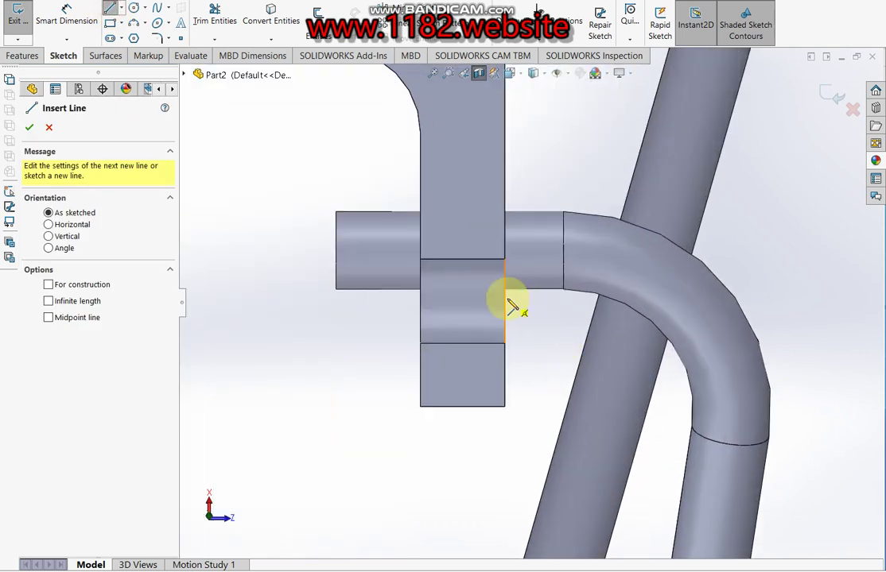
click(566, 302)
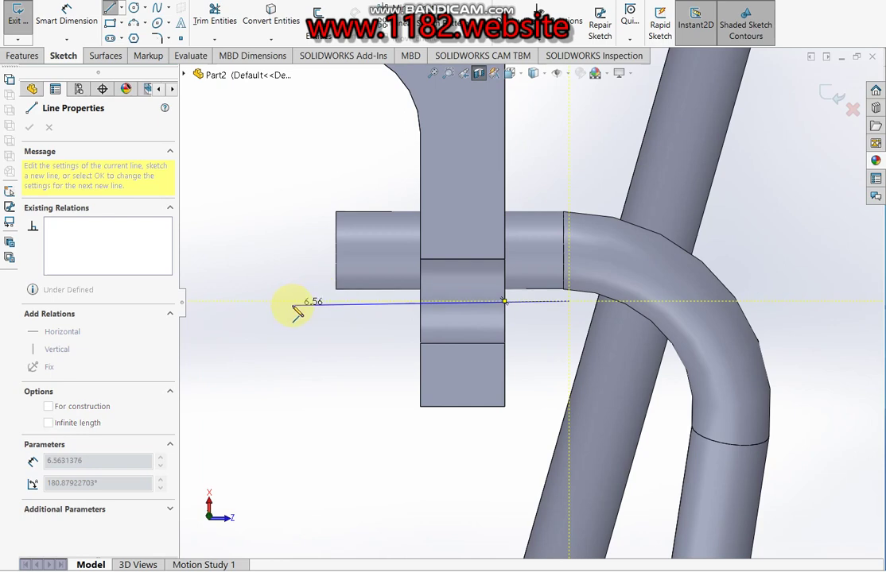
scroll(291, 306, up, 3)
mouse_move(317, 333)
middle_down()
mouse_move(495, 316)
mouse_move(529, 385)
mouse_move(564, 425)
mouse_move(576, 420)
middle_up()
scroll(575, 420, down, 2)
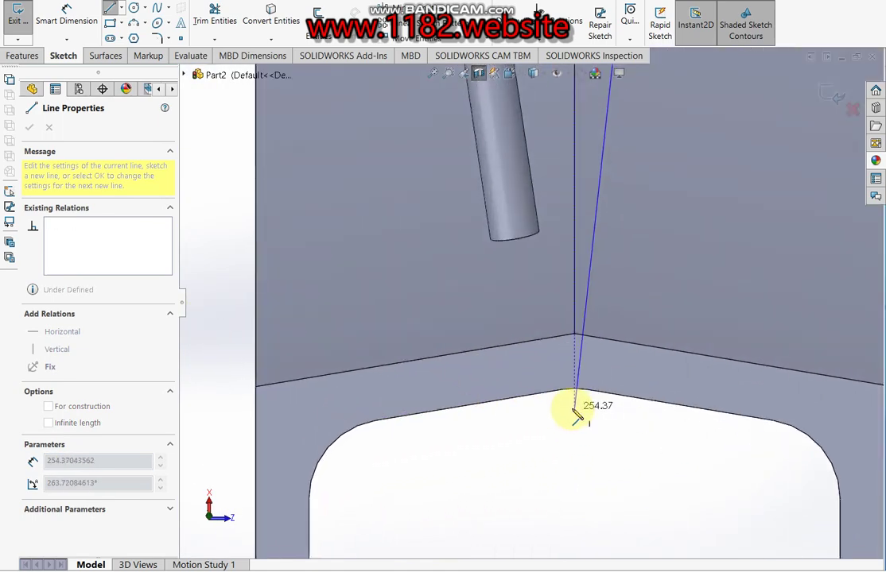
click(576, 404)
scroll(577, 404, up, 3)
mouse_move(593, 337)
middle_down()
mouse_move(504, 138)
mouse_move(641, 194)
middle_up()
key(Escape)
scroll(475, 342, down, 3)
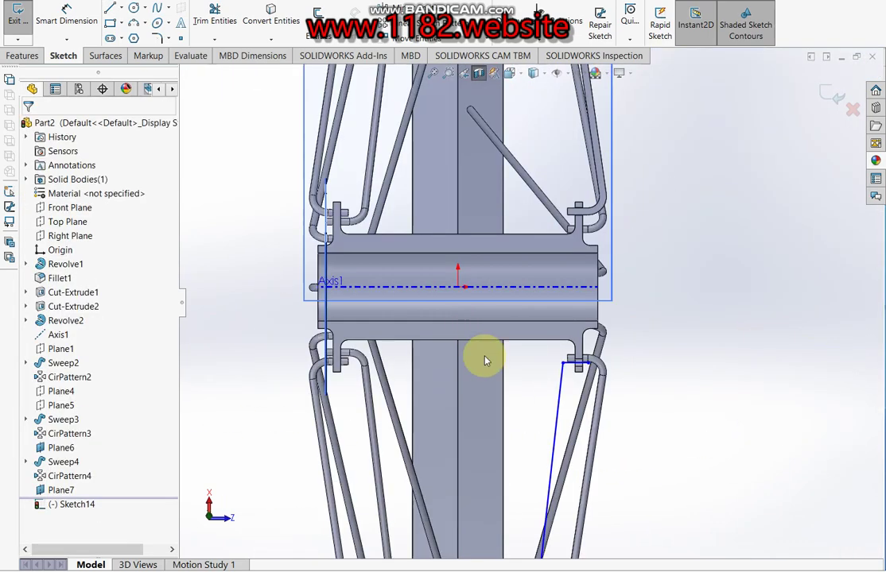
scroll(691, 313, down, 3)
Dimension the path with a 6 mm horizontal offset and a 10 mm line length.
click(66, 16)
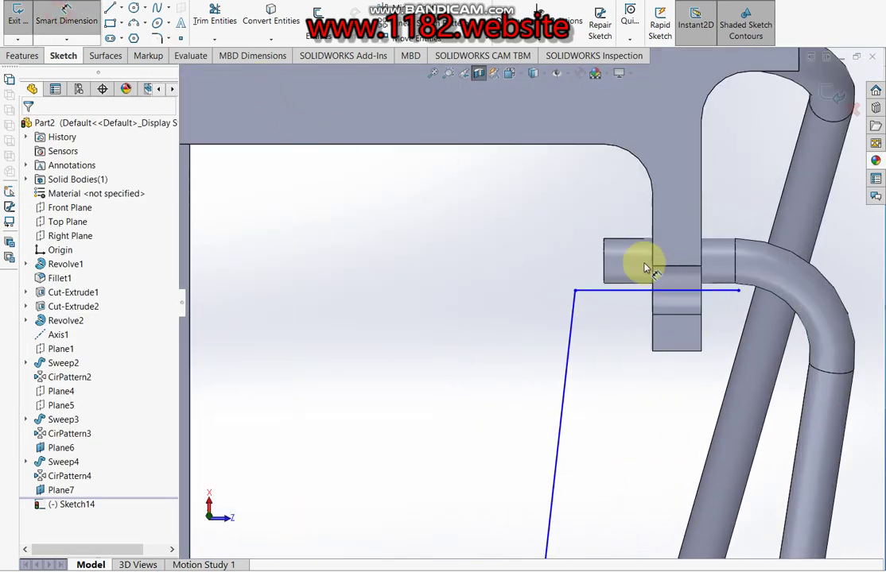
click(654, 241)
click(629, 290)
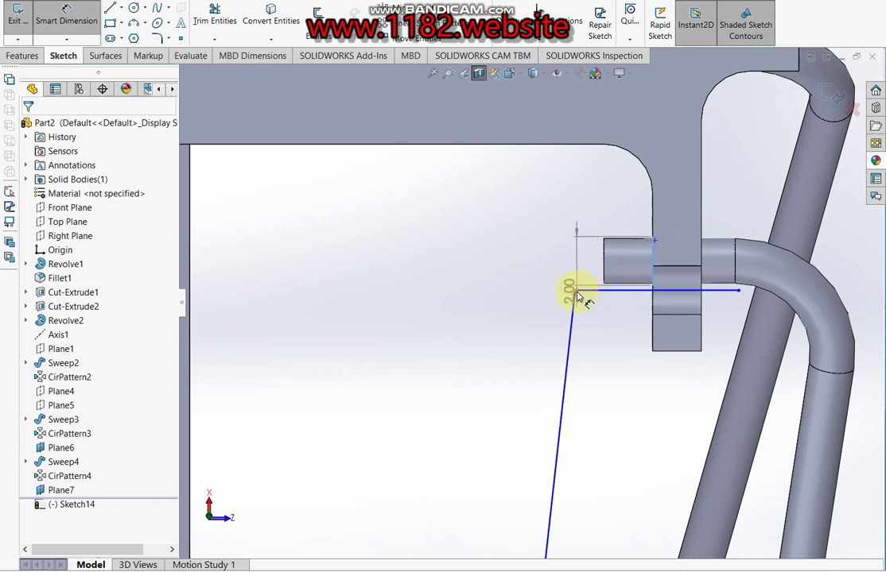
click(574, 291)
click(606, 200)
text(6)
key(Return)
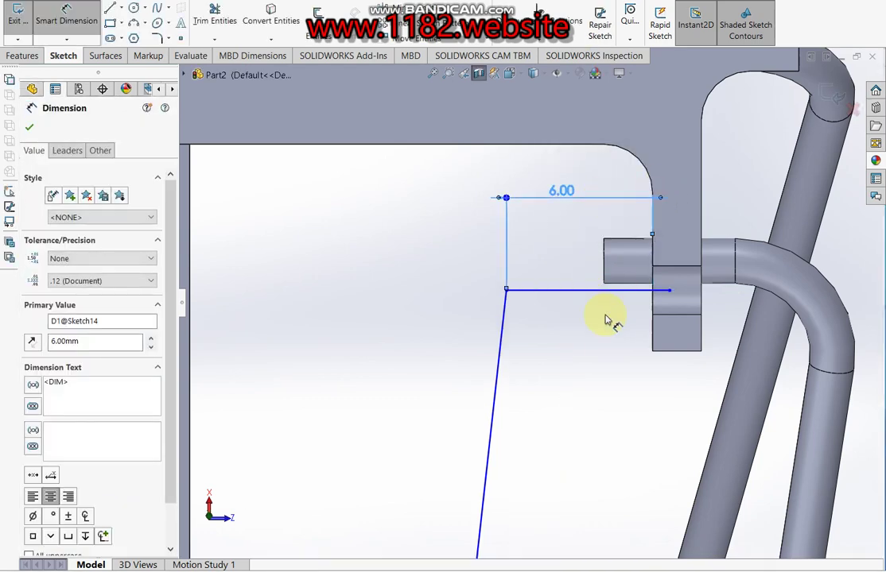
click(576, 293)
click(593, 394)
text(10)
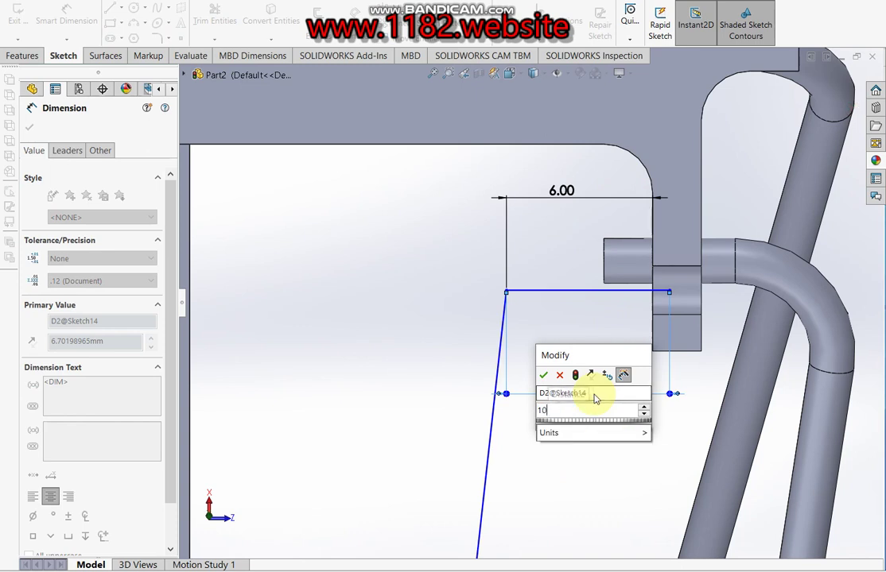
key(Return)
Round the corner between the slanted and horizontal lines with an R4 sketch fillet.
click(161, 40)
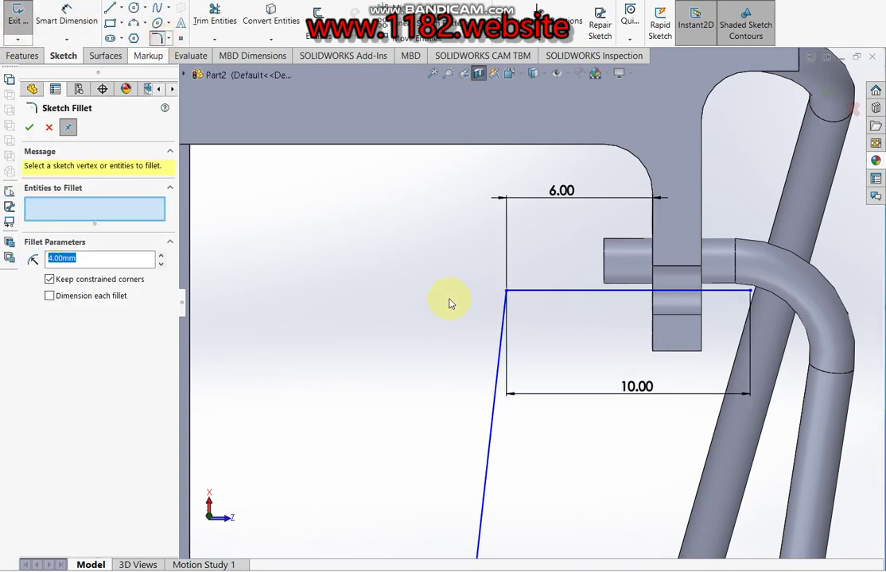
click(497, 365)
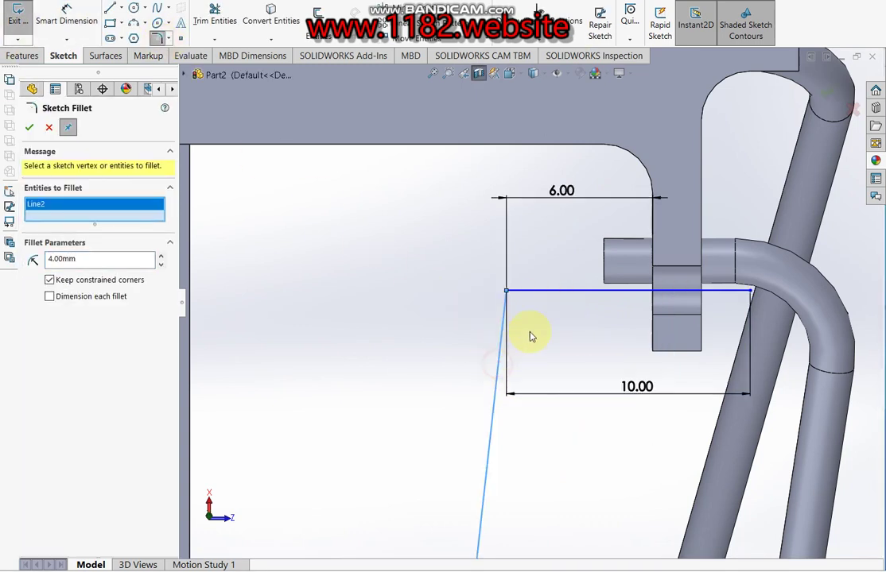
click(541, 295)
click(30, 127)
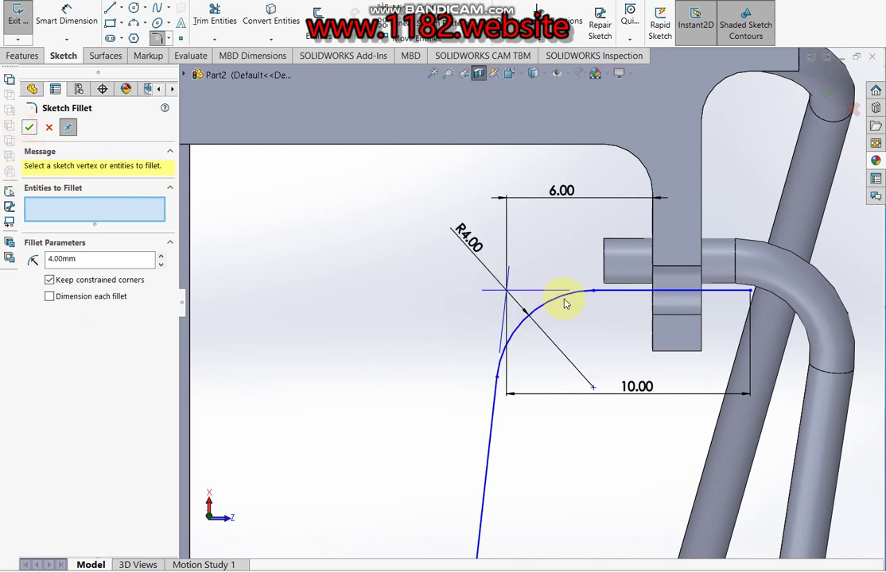
click(30, 128)
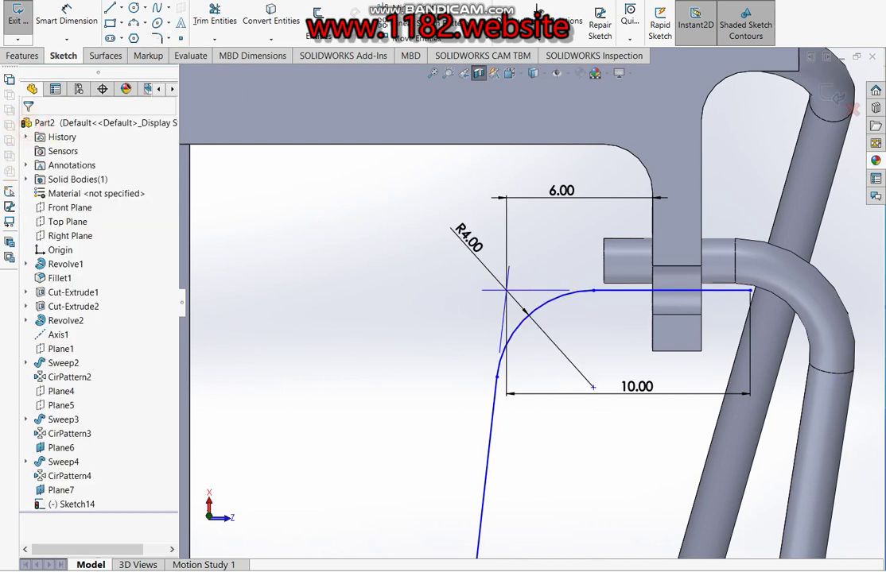
scroll(737, 296, down, 2)
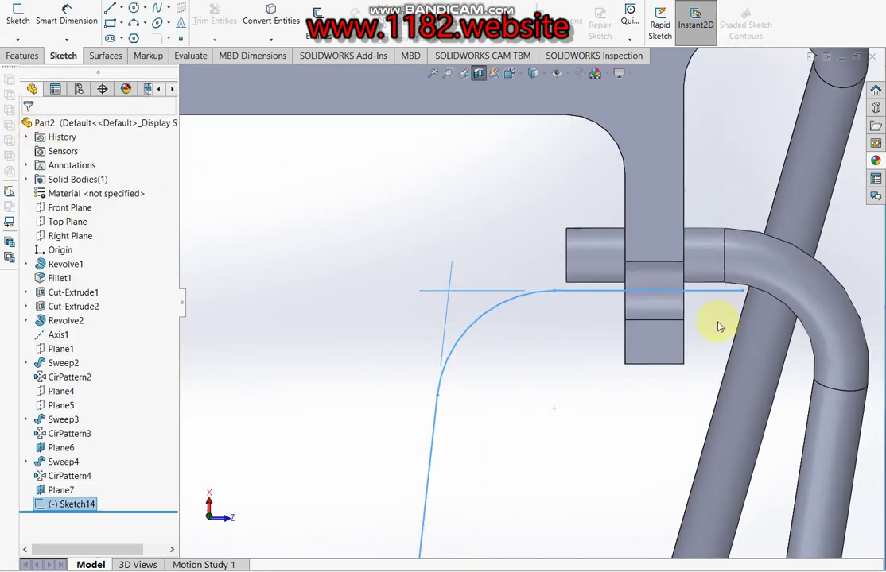
middle_drag(713, 310, 680, 312)
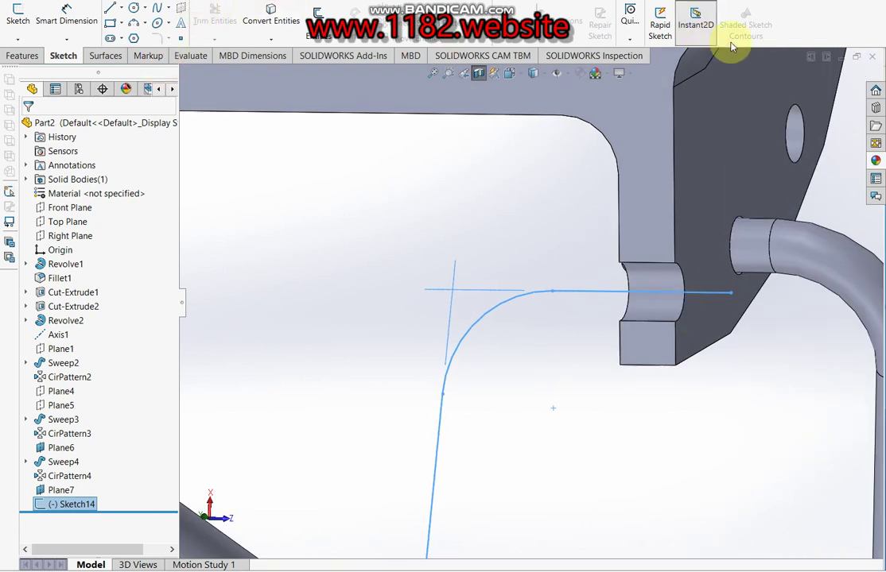
click(24, 56)
click(577, 40)
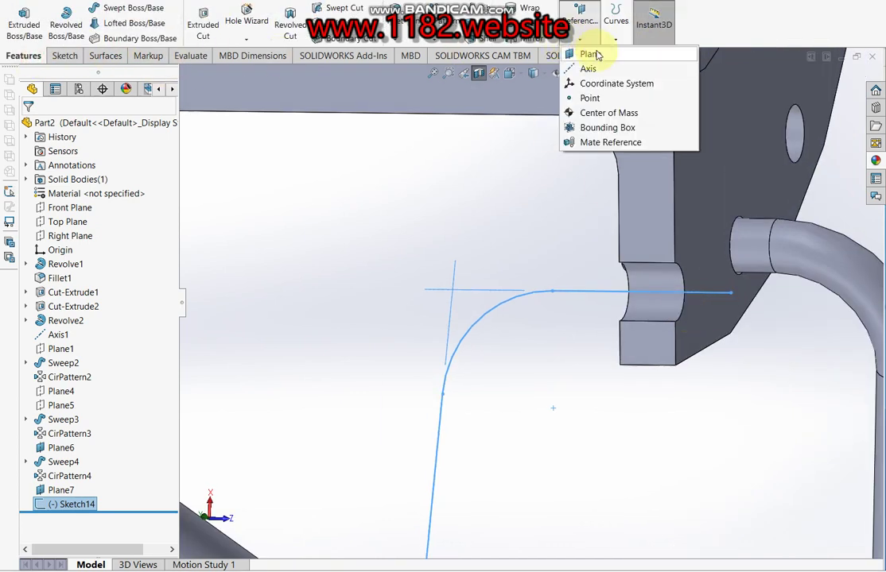
Create Plane8 through the spoke path's end point and the flange face.
click(590, 59)
click(731, 292)
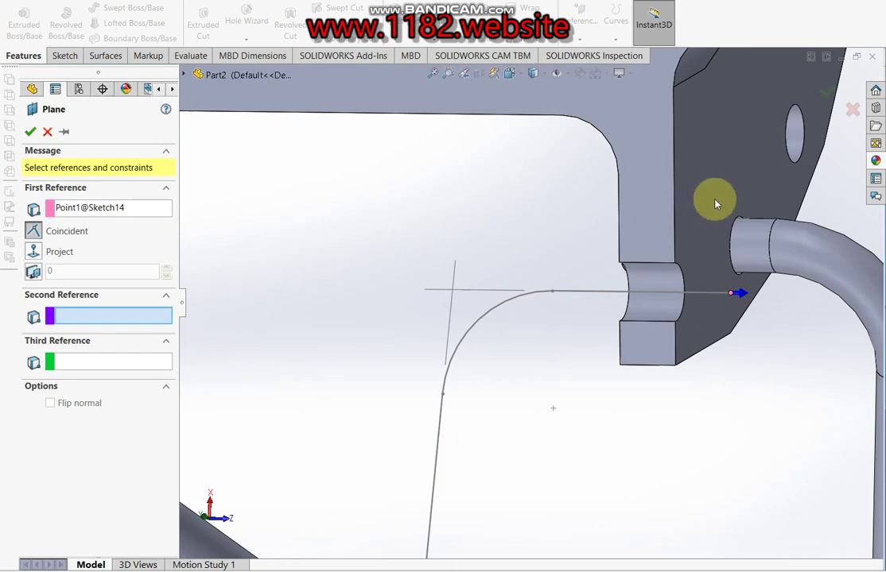
click(714, 205)
scroll(692, 221, up, 3)
click(827, 93)
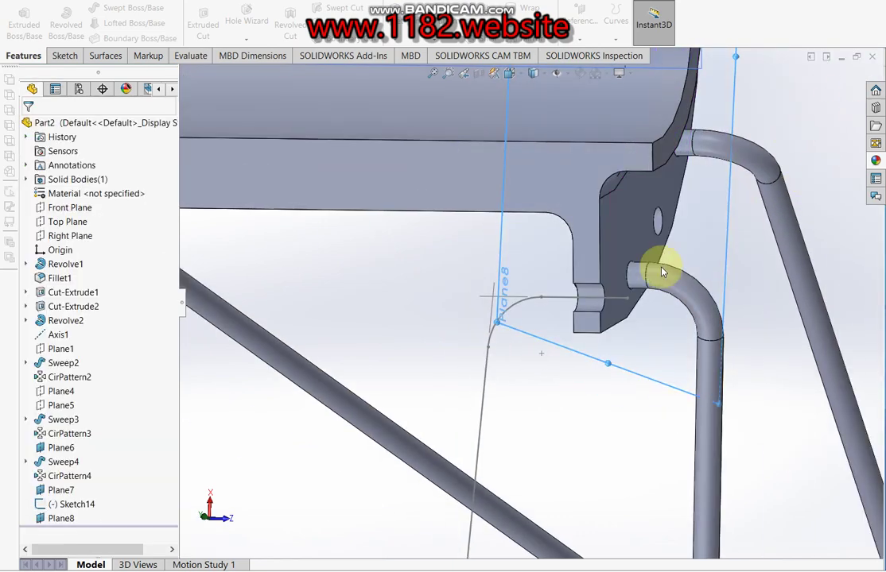
Sketch a 1.85 mm diameter circle on Plane8 at the path end and close the sketch.
click(60, 57)
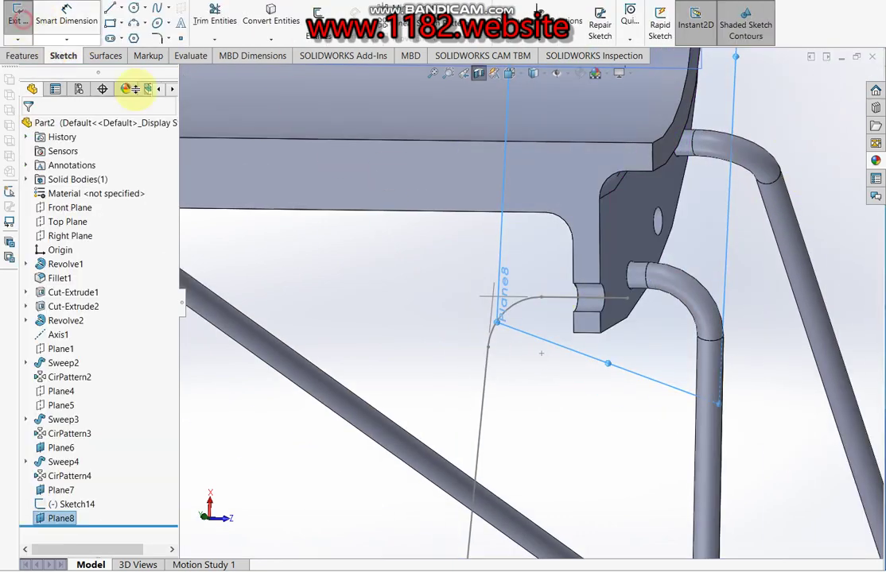
click(19, 20)
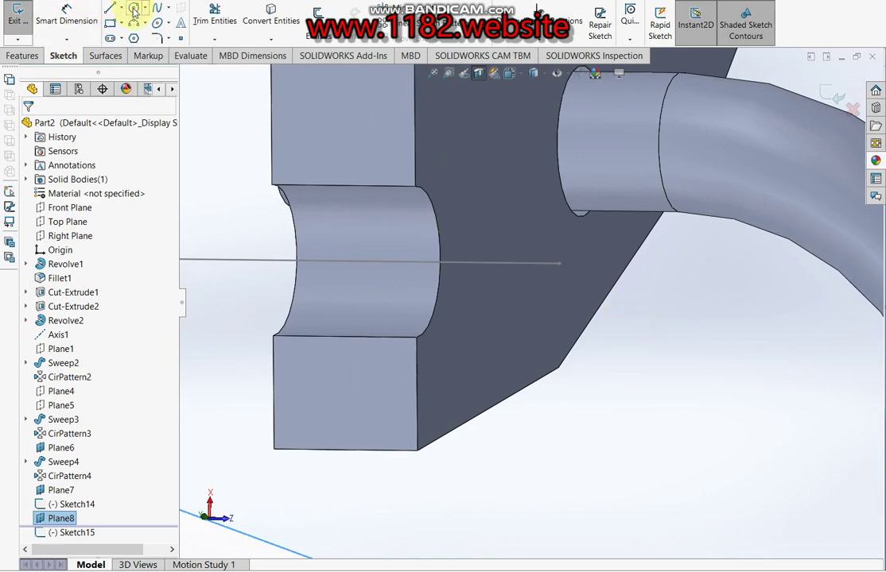
click(133, 9)
click(559, 263)
click(613, 342)
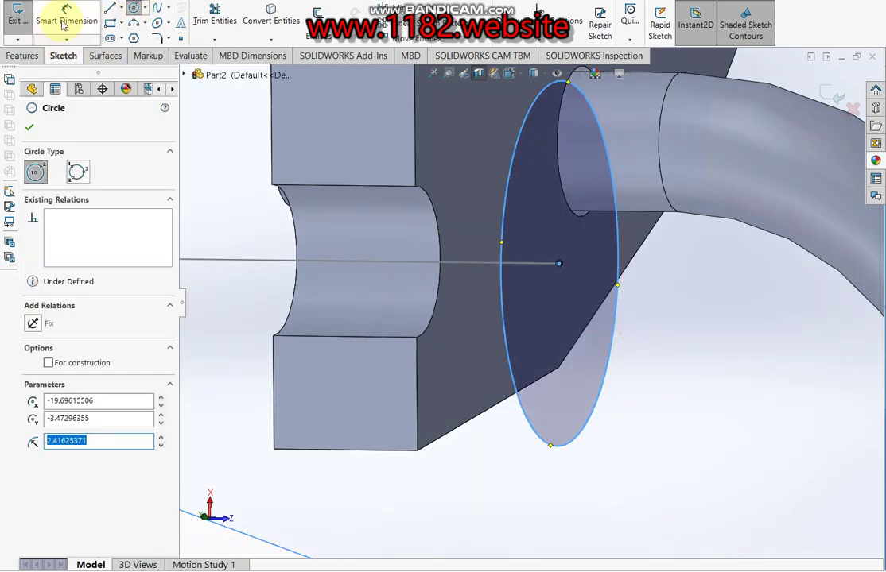
click(60, 28)
click(531, 426)
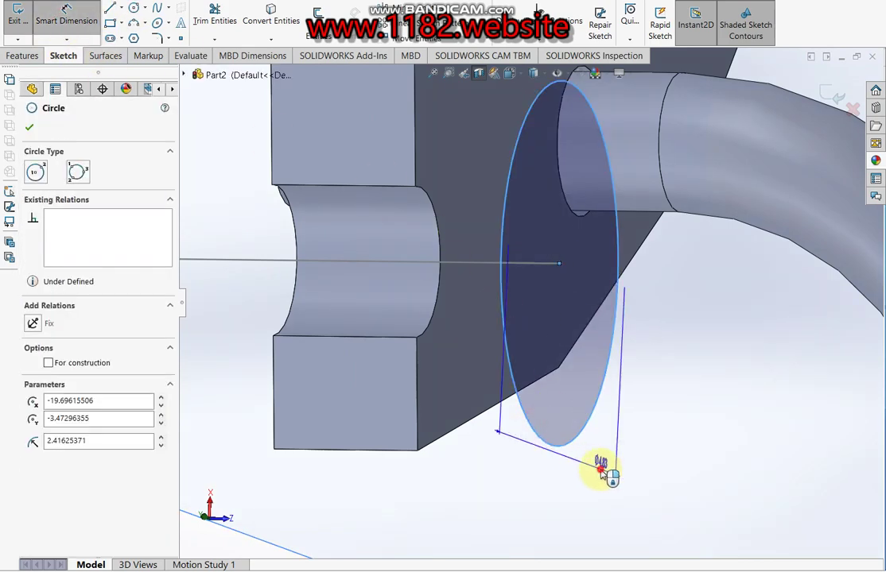
click(605, 474)
text(1.8)
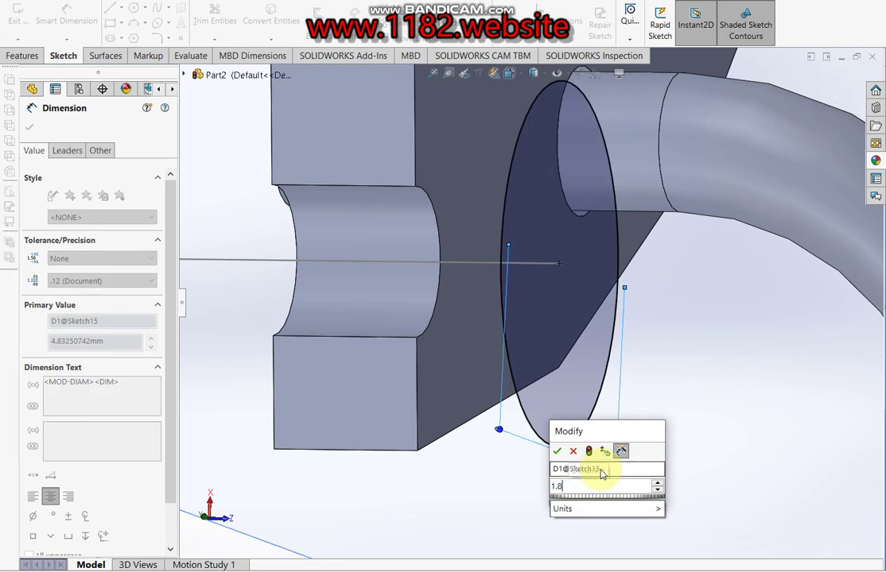
text(5)
key(Return)
click(831, 97)
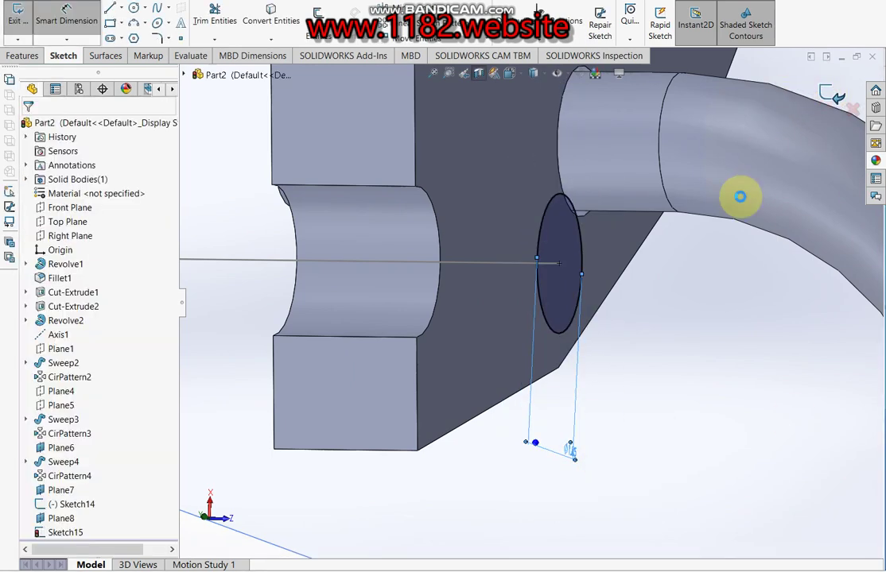
Sweep the 1.85 mm circle along the bent Sketch14 path to create Sweep5.
click(77, 504)
click(40, 57)
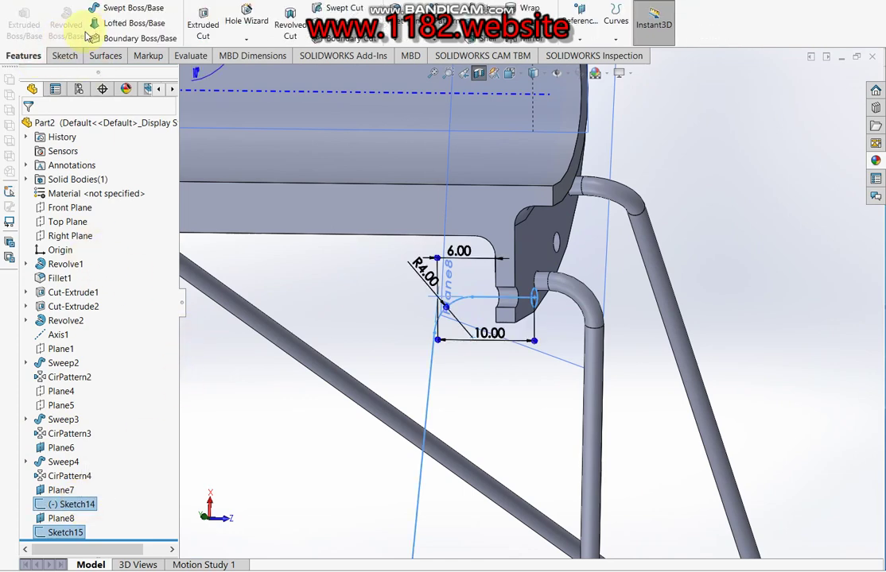
click(120, 10)
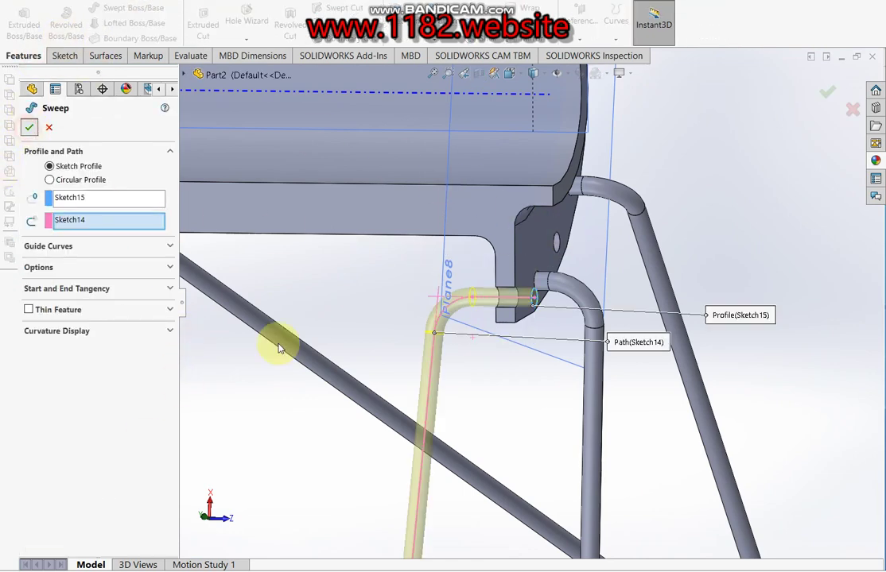
key(Return)
scroll(487, 385, up, 5)
middle_drag(488, 385, 516, 286)
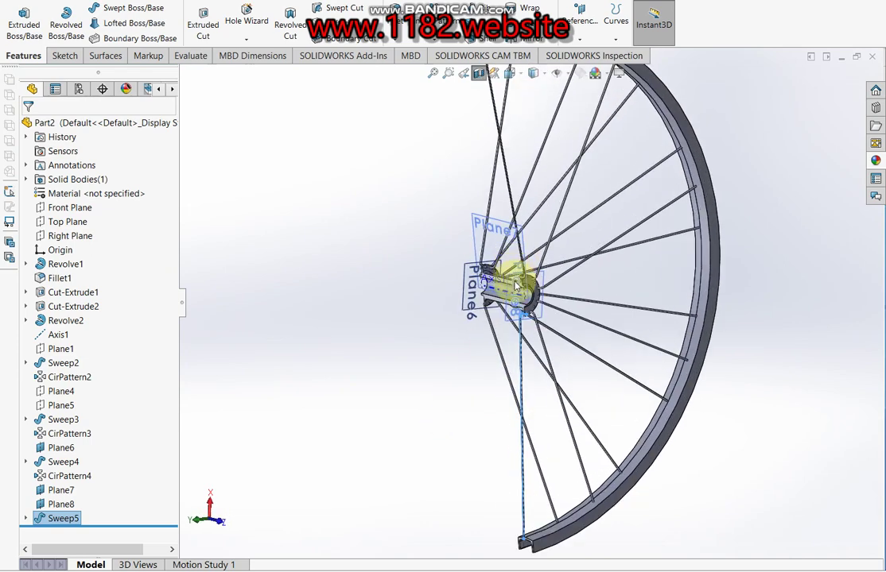
Circular-pattern Sweep5 about the rim face into nine evenly spaced spokes.
right_click(57, 521)
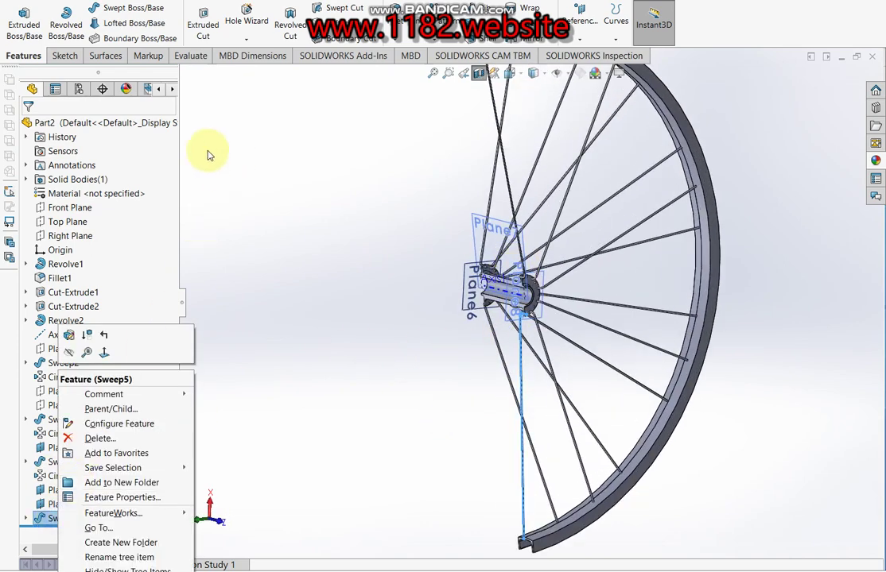
click(431, 40)
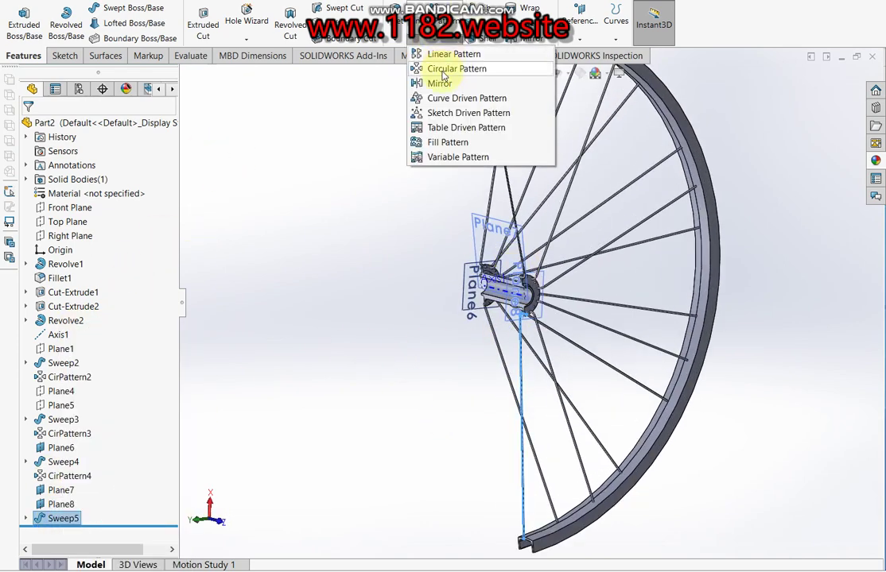
click(443, 70)
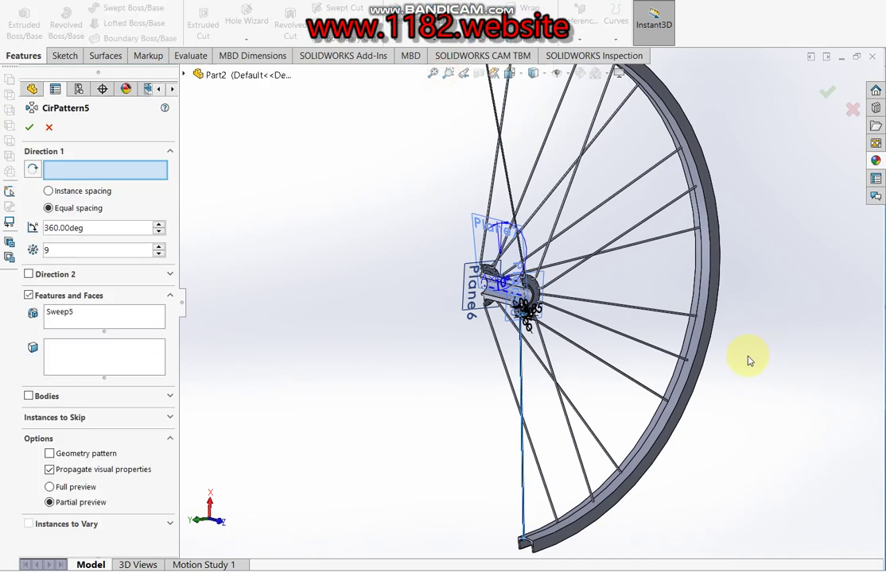
click(686, 377)
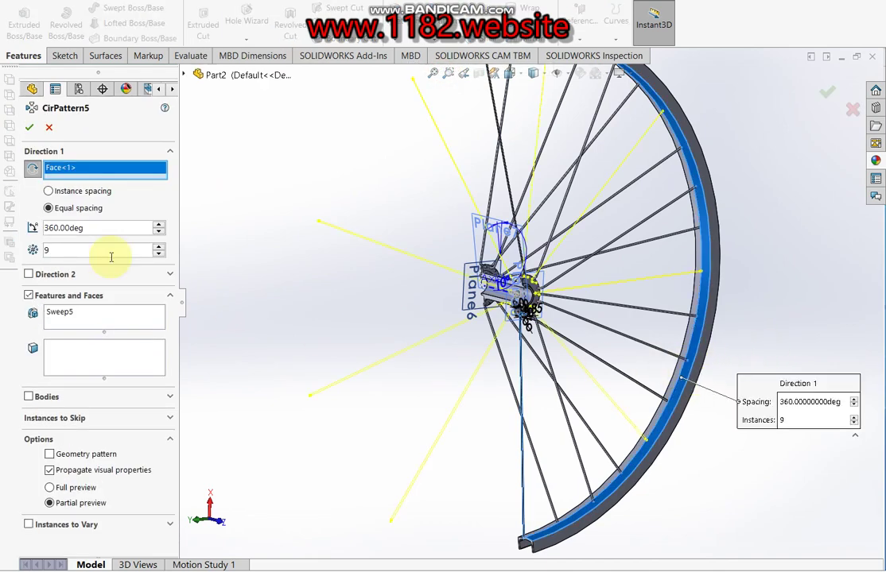
click(30, 130)
click(432, 72)
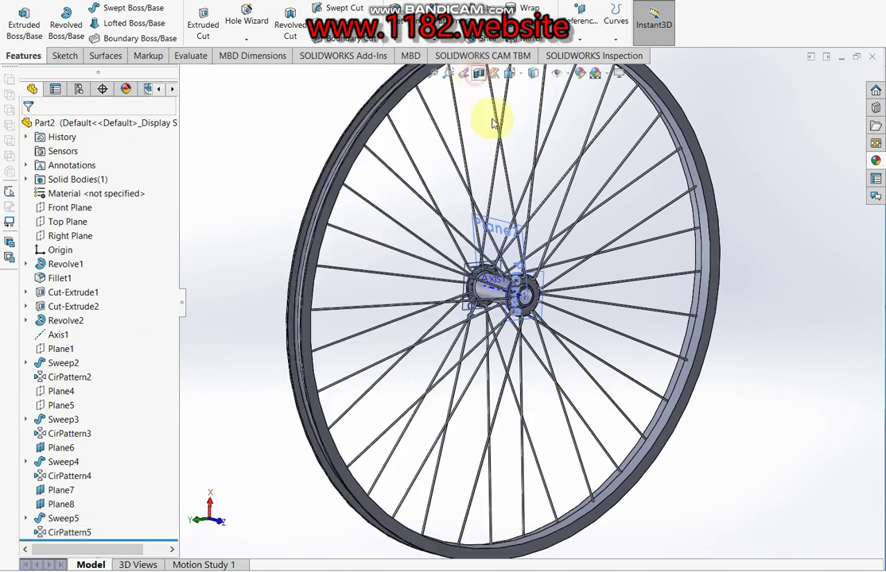
Hide the reference planes Plane8, Plane6 and Plane7.
scroll(631, 340, down, 3)
right_click(51, 448)
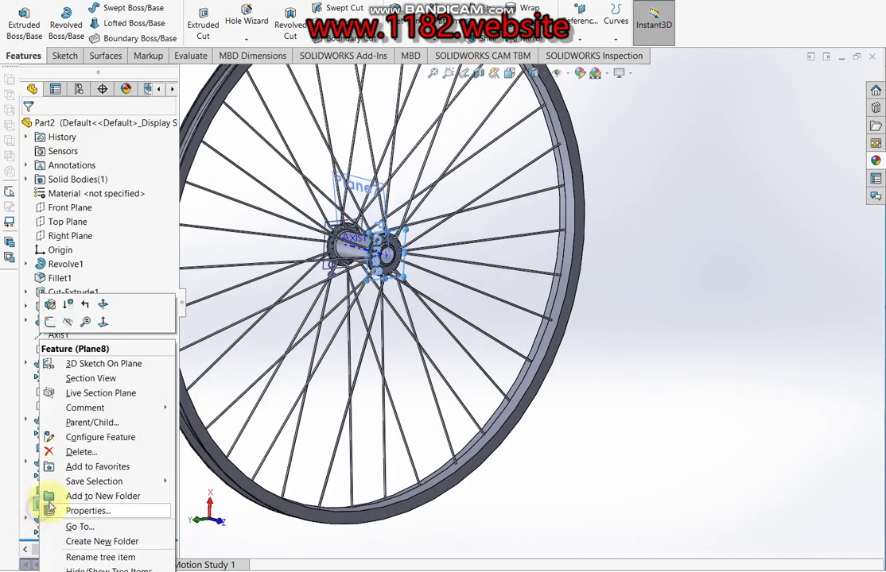
click(62, 295)
right_click(51, 450)
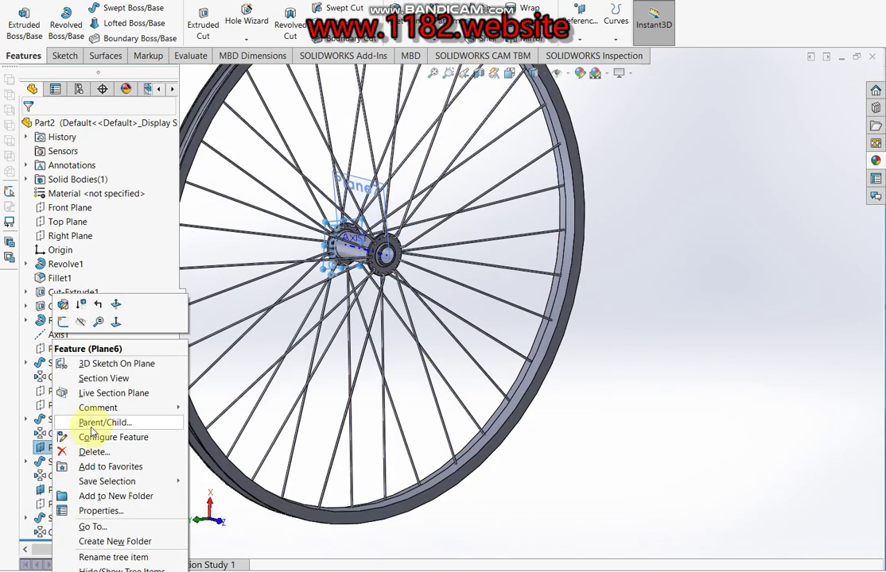
click(76, 323)
right_click(44, 488)
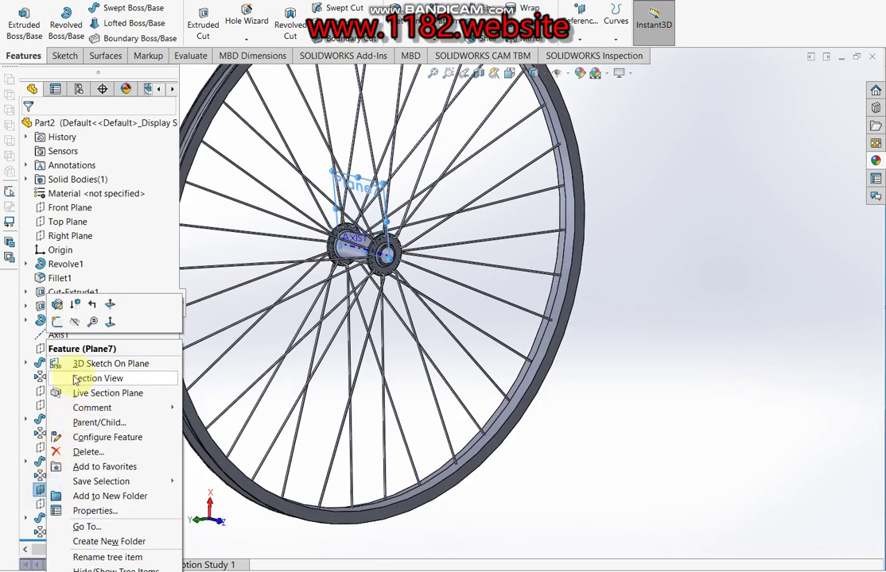
click(73, 321)
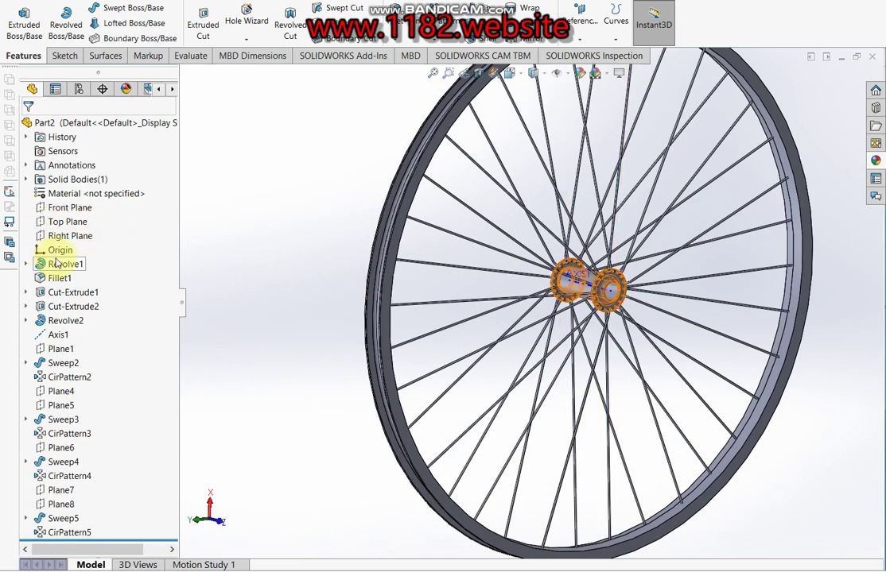
Colour the hub features Revolve1 and Fillet1 orange.
click(62, 264)
ctrl+click(49, 280)
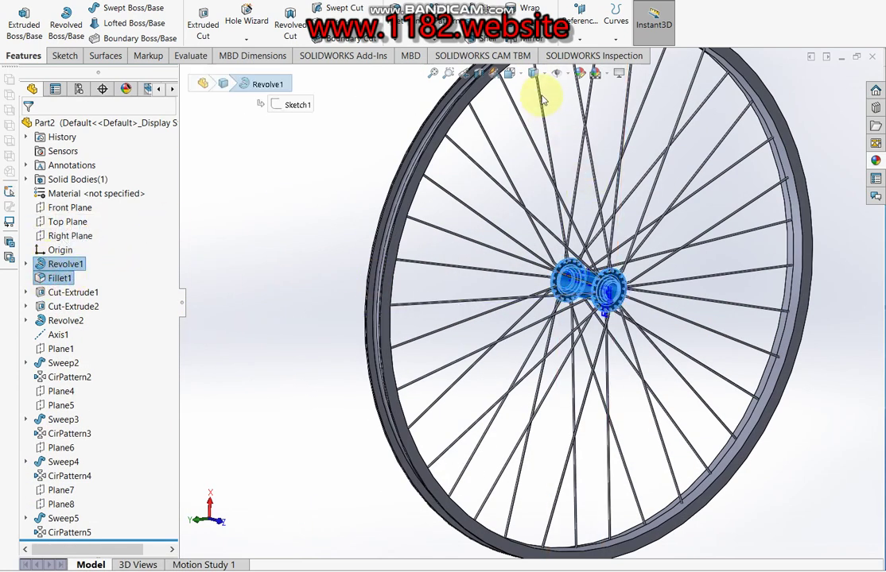
click(580, 115)
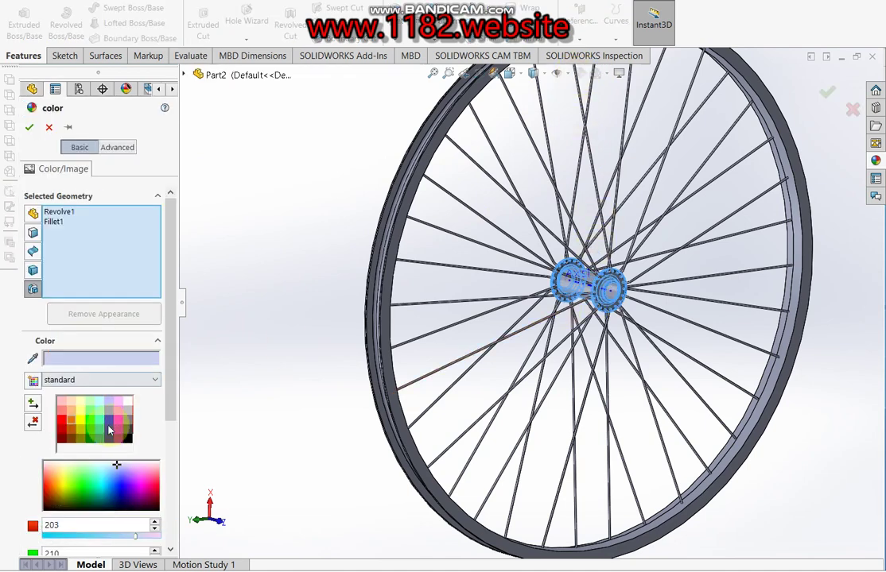
click(71, 415)
click(29, 125)
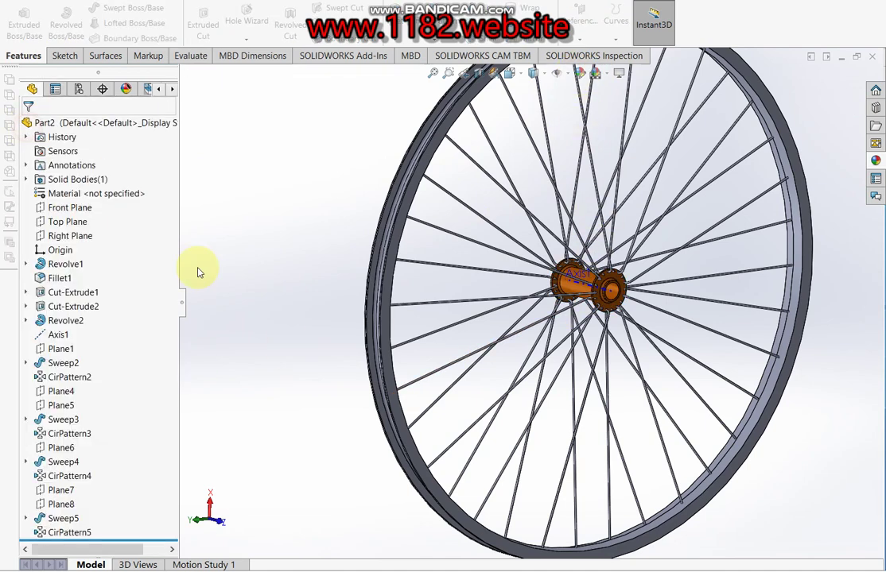
scroll(544, 352, up, 2)
middle_drag(544, 351, 690, 211)
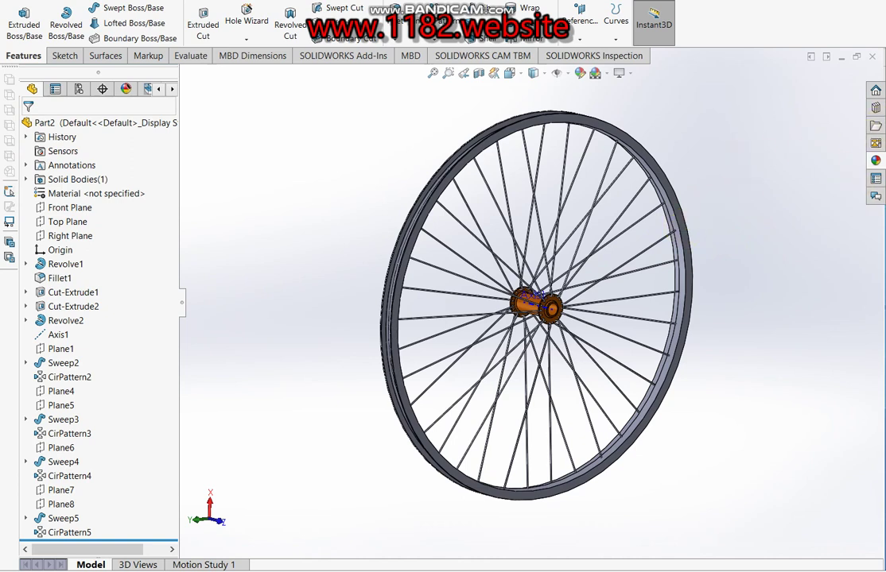
click(798, 158)
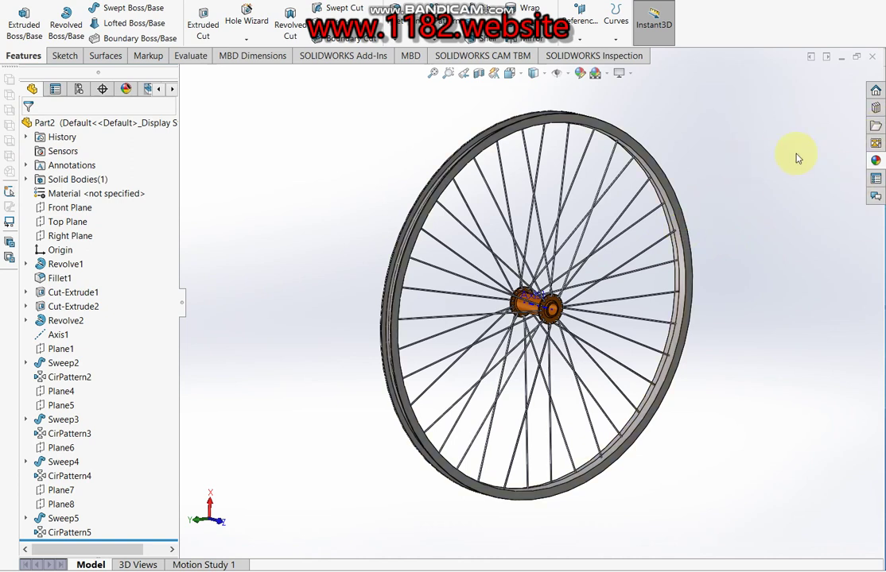
Apply the Plain White scene and hide Axis1.
click(618, 74)
click(618, 105)
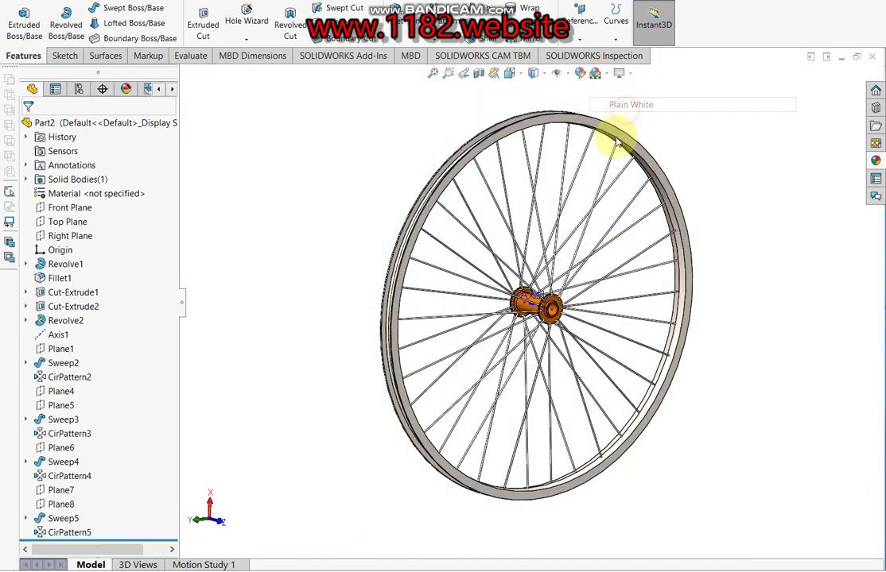
middle_drag(603, 302, 529, 328)
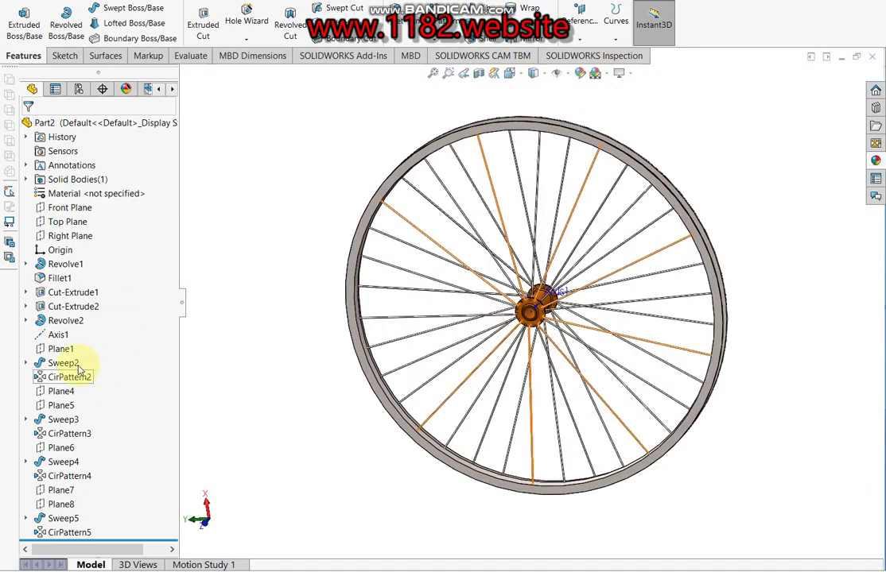
right_click(68, 341)
click(76, 316)
Orbit and zoom around the finished wheel to inspect the orange hub and spokes.
mouse_move(439, 312)
middle_down()
mouse_move(319, 390)
mouse_move(318, 404)
mouse_move(411, 310)
mouse_move(704, 220)
mouse_move(426, 342)
mouse_move(190, 410)
mouse_move(662, 307)
mouse_move(475, 326)
mouse_move(662, 279)
mouse_move(475, 213)
mouse_move(665, 233)
mouse_move(547, 338)
mouse_move(437, 352)
mouse_move(564, 371)
mouse_move(702, 233)
mouse_move(621, 114)
mouse_move(645, 205)
mouse_move(669, 217)
mouse_move(688, 294)
mouse_move(715, 315)
mouse_move(683, 332)
middle_up()
scroll(645, 292, down, 3)
middle_drag(644, 293, 405, 310)
scroll(405, 311, up, 3)
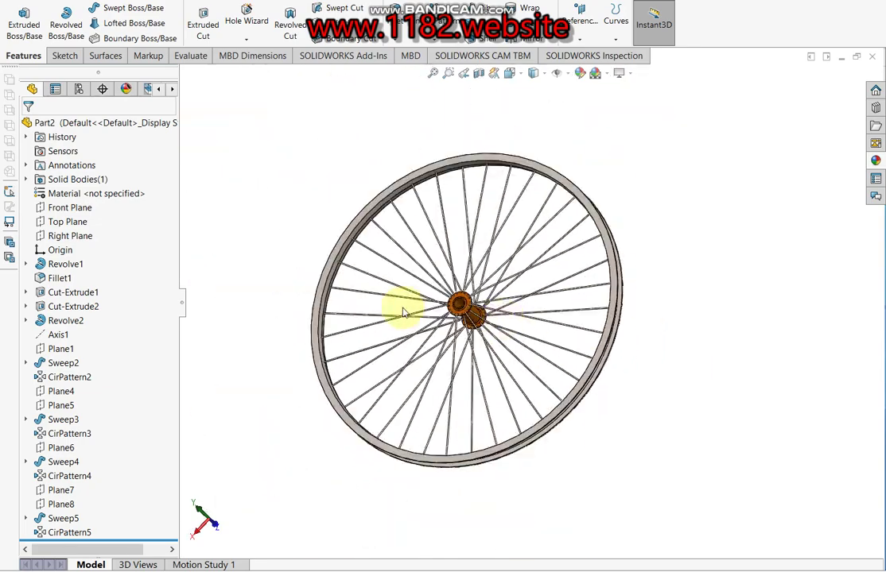
scroll(614, 295, down, 8)
scroll(614, 295, up, 3)
scroll(652, 301, up, 3)
scroll(609, 290, down, 1)
scroll(702, 321, down, 5)
scroll(702, 321, up, 3)
scroll(492, 368, up, 3)
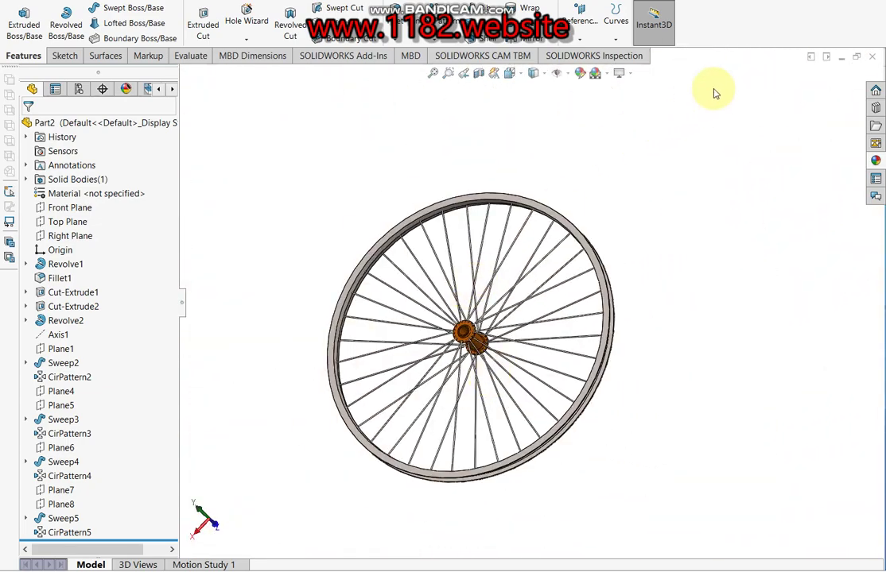